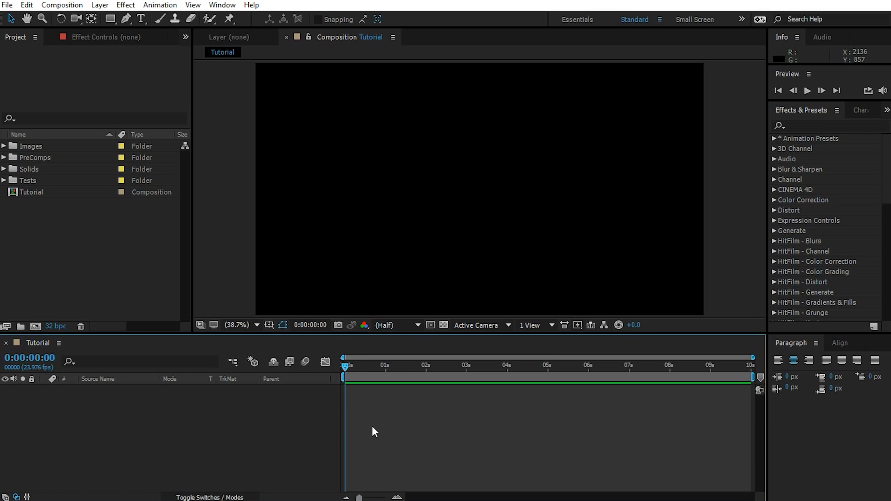
# Enlarge the composition viewer area and create a new solid layer named "Background"
pyautogui.moveTo(343, 362)
pyautogui.mouseDown()
pyautogui.moveTo(735, 357)
pyautogui.moveTo(681, 365)
pyautogui.moveTo(714, 371)
pyautogui.moveTo(344, 366)
pyautogui.mouseUp()
pyautogui.moveTo(463, 334); pyautogui.dragTo(465, 379)
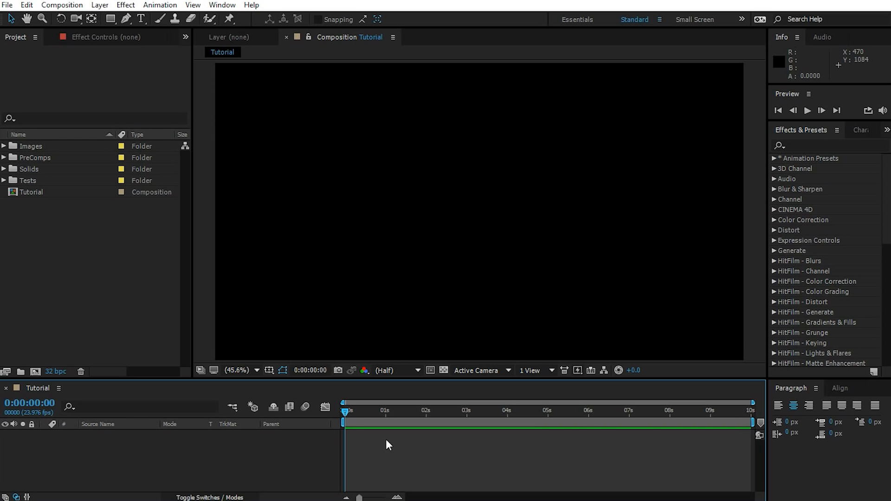
pyautogui.rightClick(77, 435)
pyautogui.moveTo(104, 439)
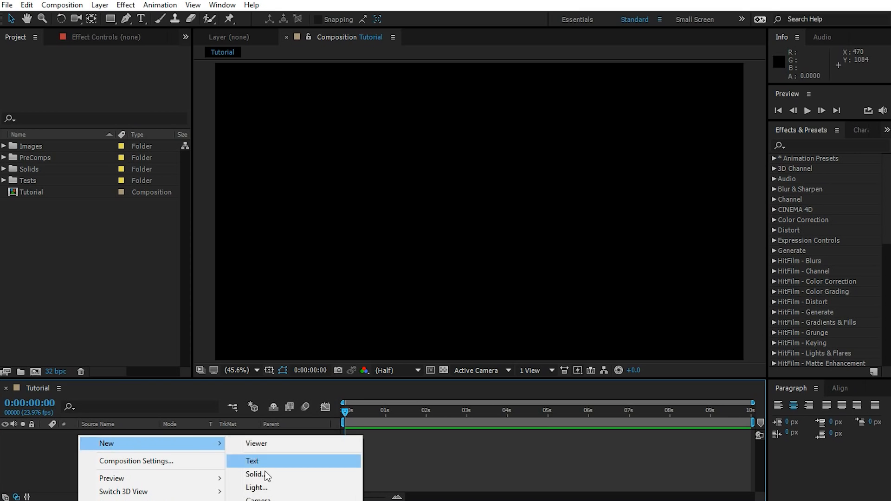
pyautogui.click(263, 471)
pyautogui.write('Background')
pyautogui.press('Return')
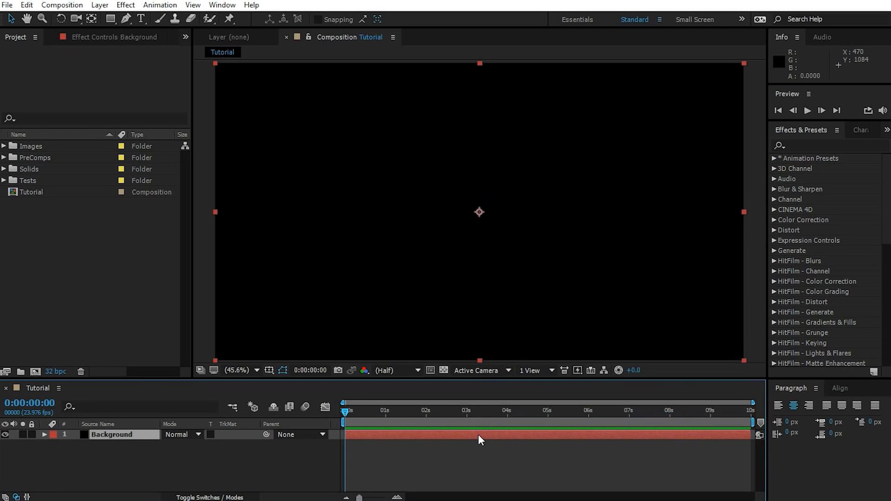
# Find the HitFilm Radial Gradient effect and apply it to the Background layer
pyautogui.click(811, 145)
pyautogui.write('gradient')
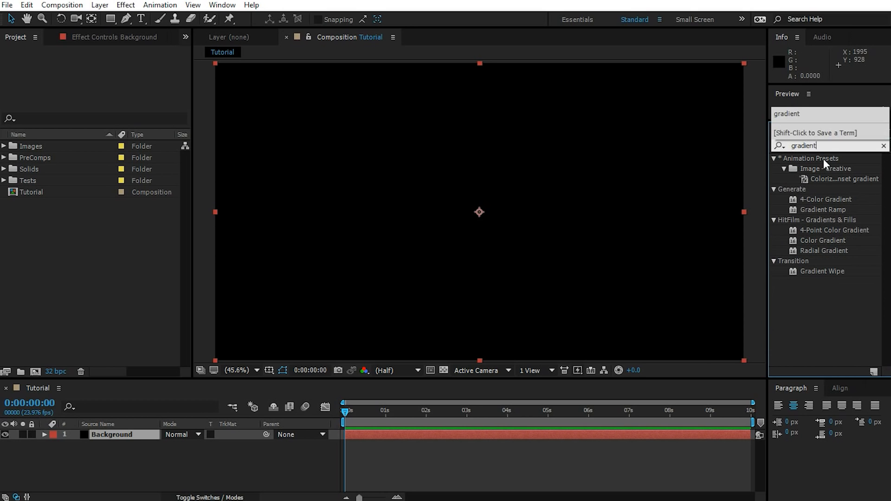
pyautogui.press('Return')
pyautogui.moveTo(817, 247); pyautogui.dragTo(115, 435)
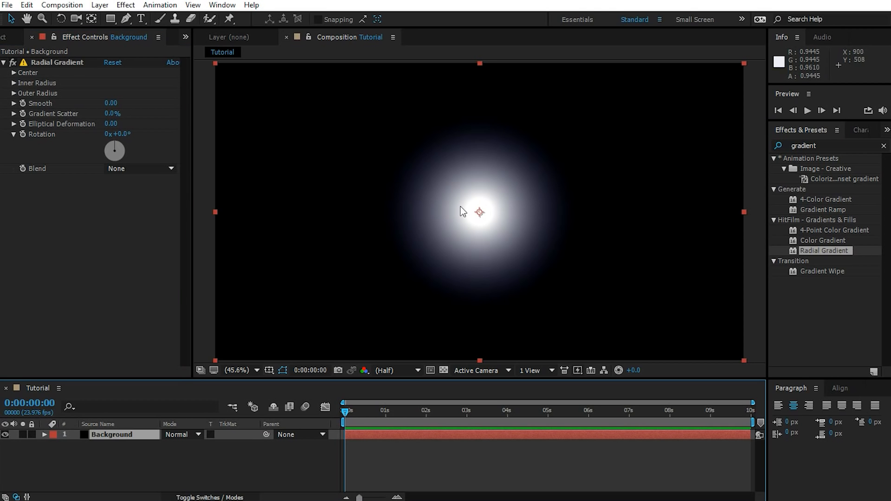
pyautogui.click(61, 64)
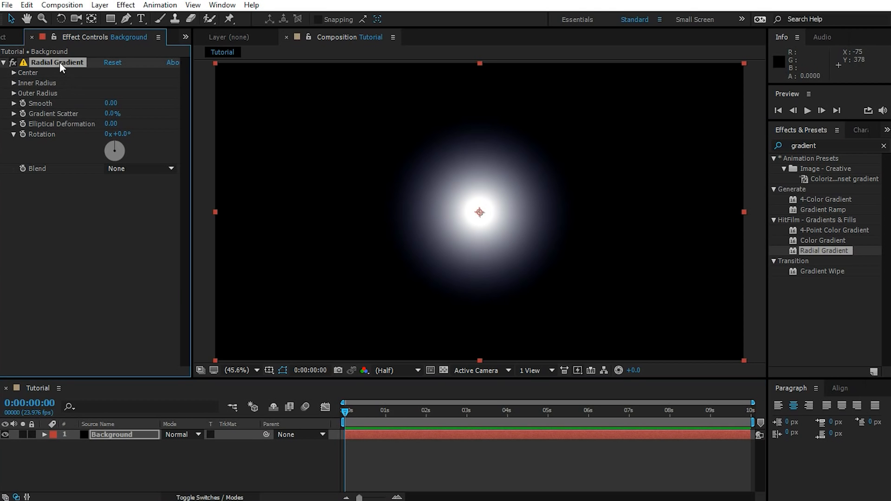
# Set the Radial Gradient's outer color to dark red 370000 and its inner color to golden yellow D8B200
pyautogui.click(13, 83)
pyautogui.click(13, 124)
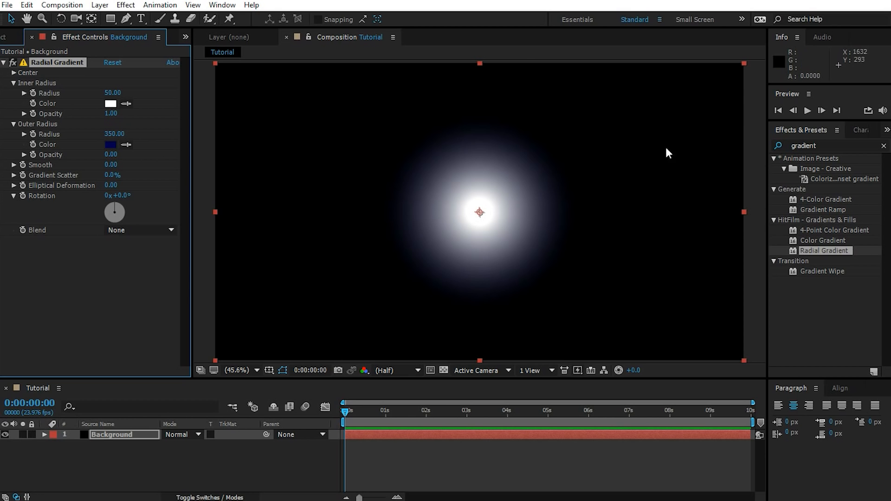
pyautogui.click(110, 145)
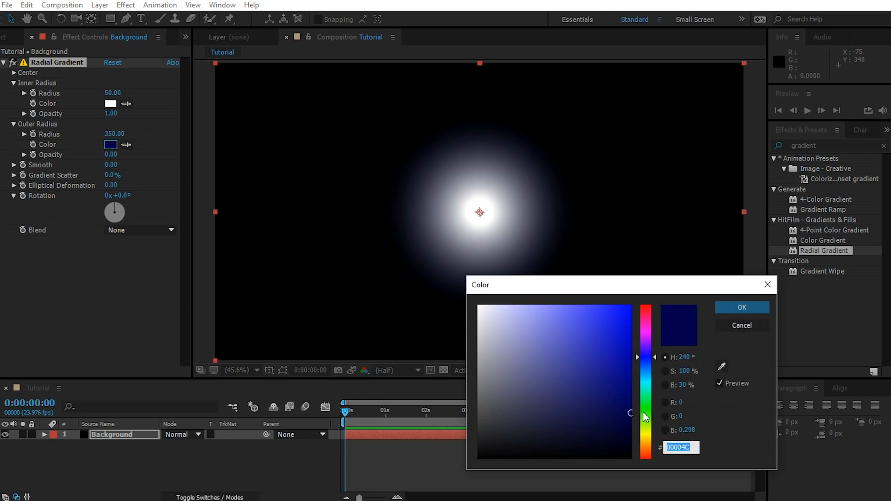
pyautogui.write('4C0000')
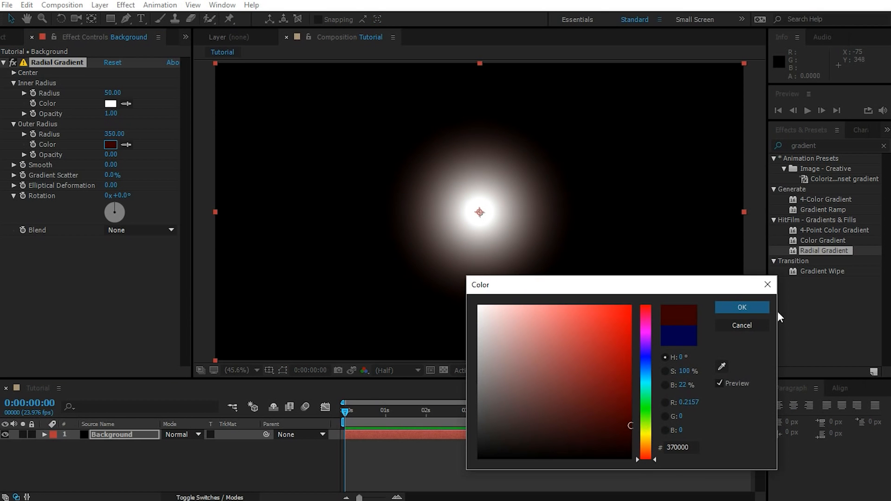
pyautogui.press('Return')
pyautogui.click(110, 104)
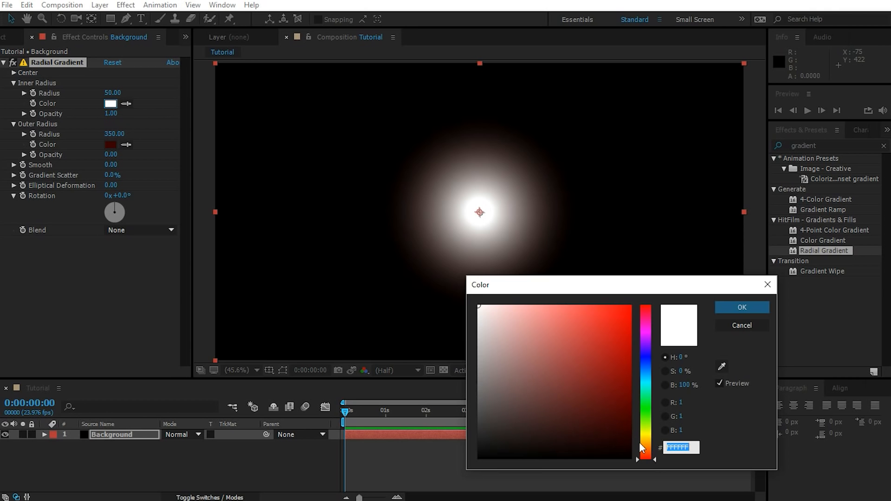
pyautogui.click(643, 436)
pyautogui.moveTo(649, 439); pyautogui.dragTo(647, 437)
pyautogui.moveTo(623, 392); pyautogui.dragTo(644, 341)
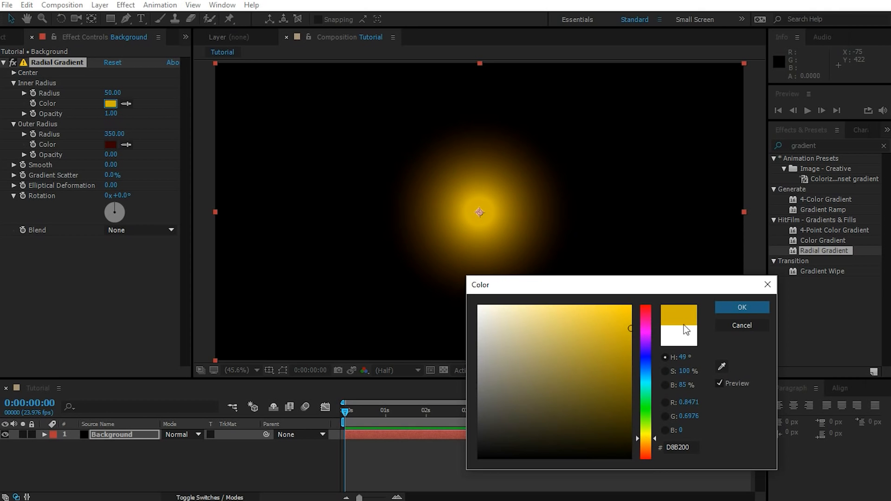
pyautogui.click(741, 307)
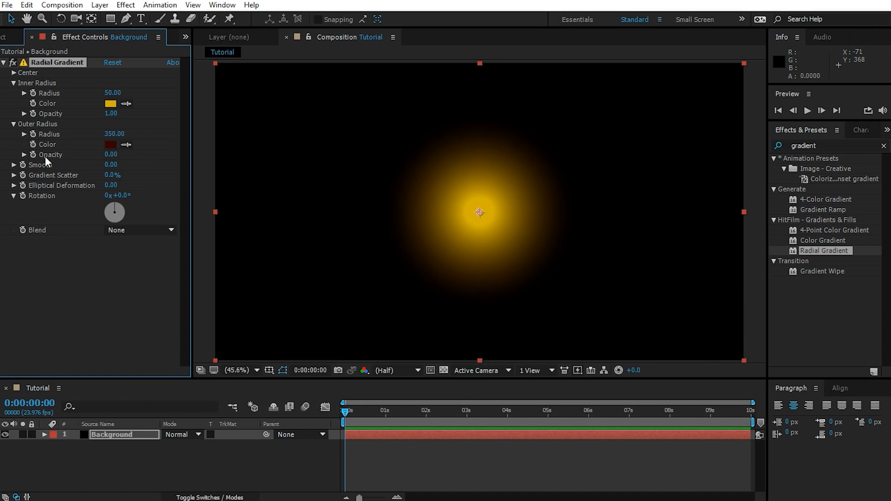
# Set the Radial Gradient's outer opacity to 1.00, outer radius to 990 and Smooth to 1.00
pyautogui.moveTo(111, 161); pyautogui.dragTo(210, 165)
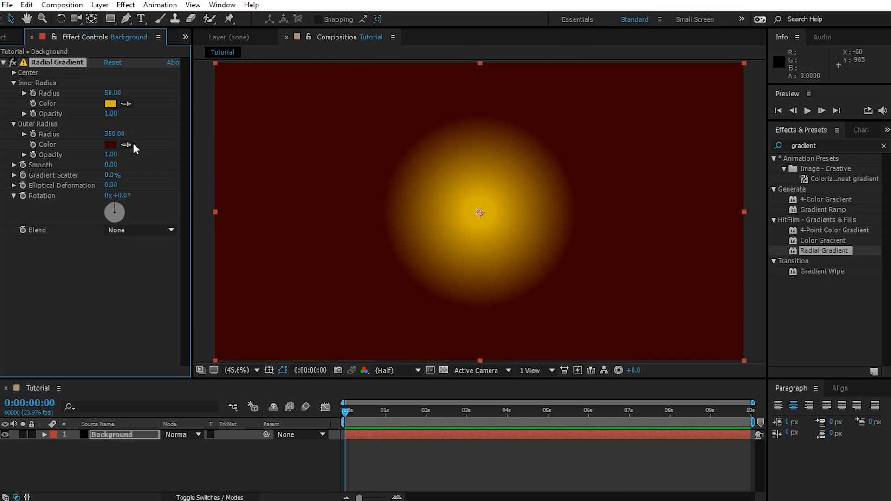
pyautogui.moveTo(118, 133); pyautogui.dragTo(141, 135)
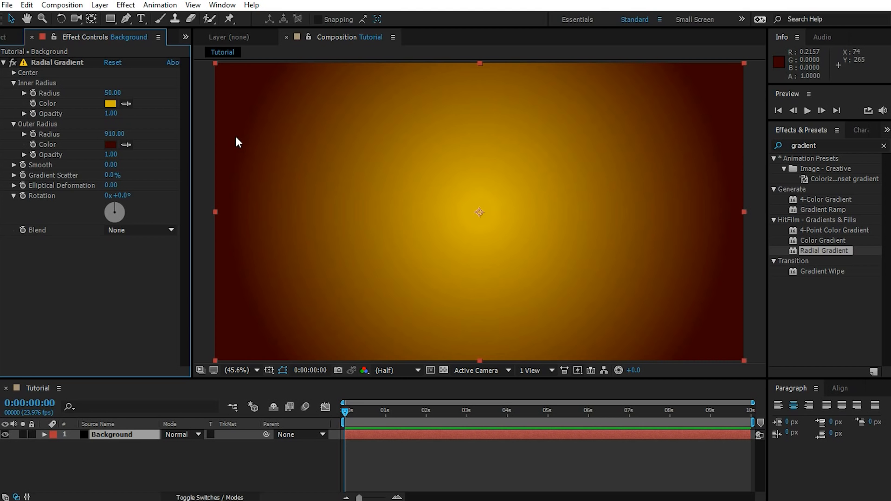
pyautogui.moveTo(116, 164); pyautogui.dragTo(181, 164)
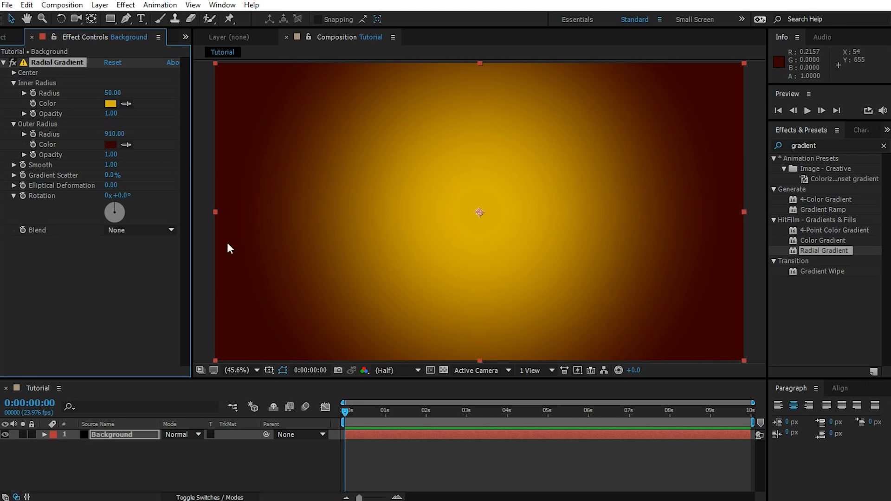
pyautogui.moveTo(119, 135); pyautogui.dragTo(127, 135)
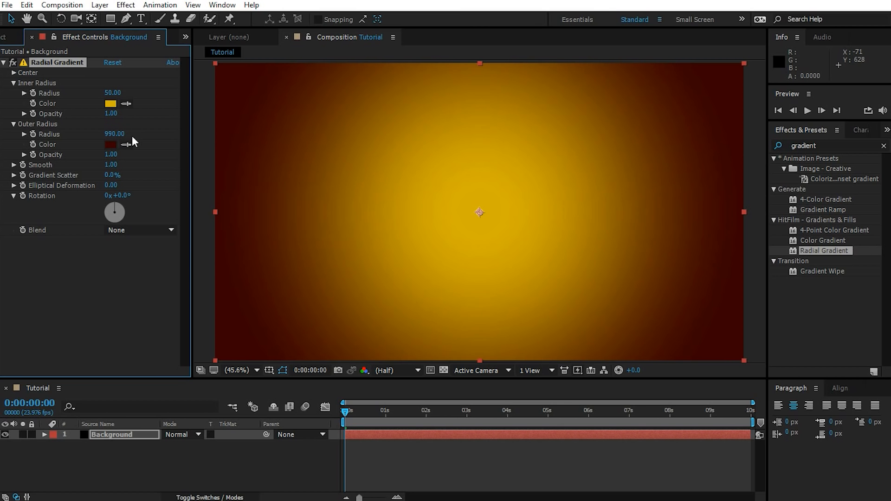
# Move the gradient's center down to about 957.8, 809.5 and brighten its outer color to 540000
pyautogui.click(15, 72)
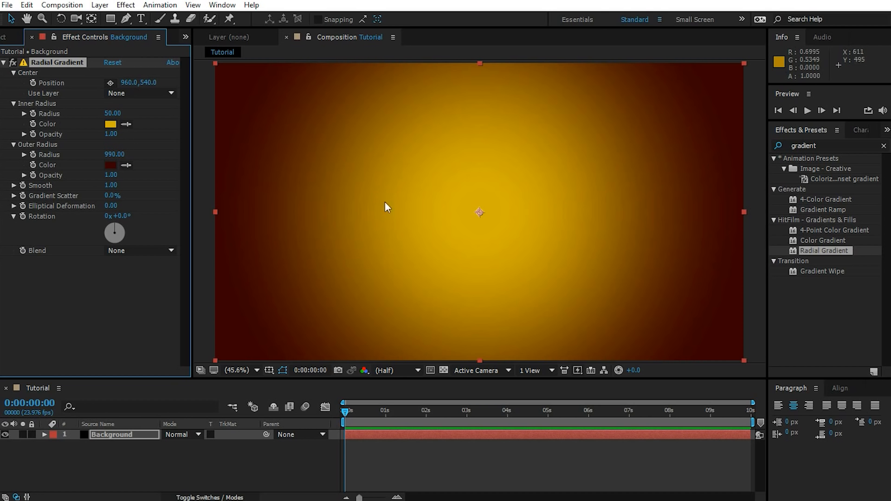
pyautogui.moveTo(480, 210); pyautogui.dragTo(475, 287)
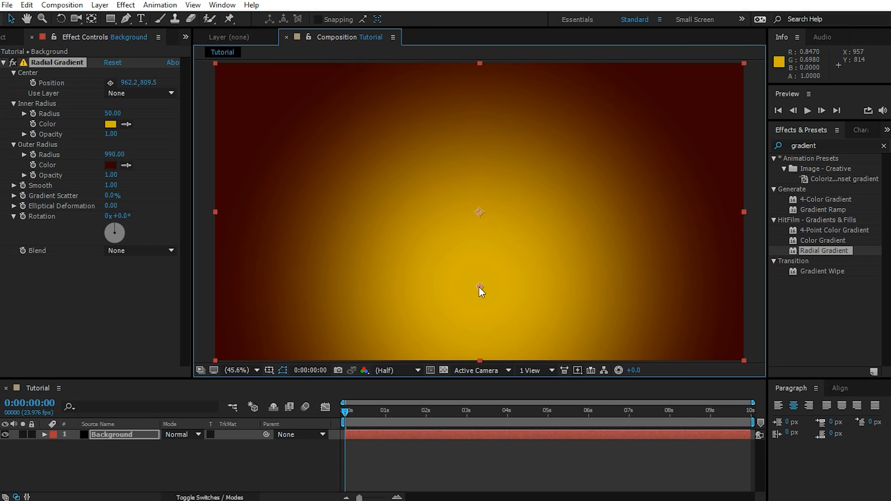
pyautogui.click(111, 164)
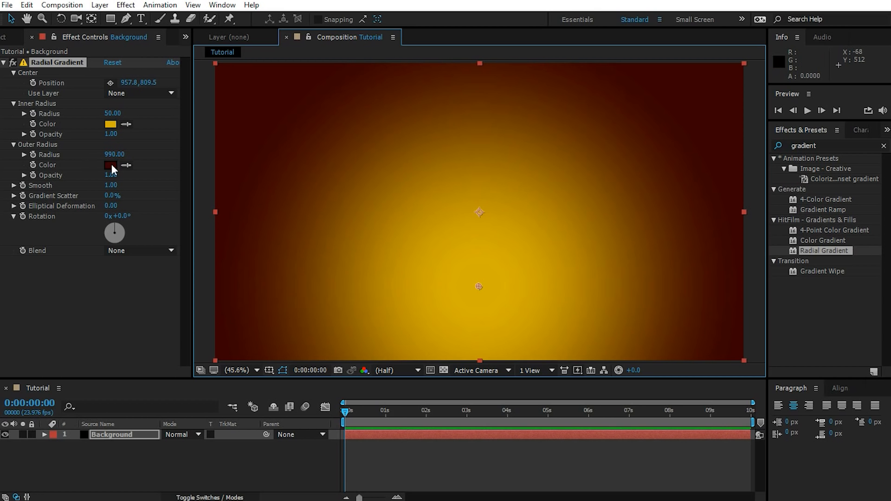
pyautogui.click(631, 409)
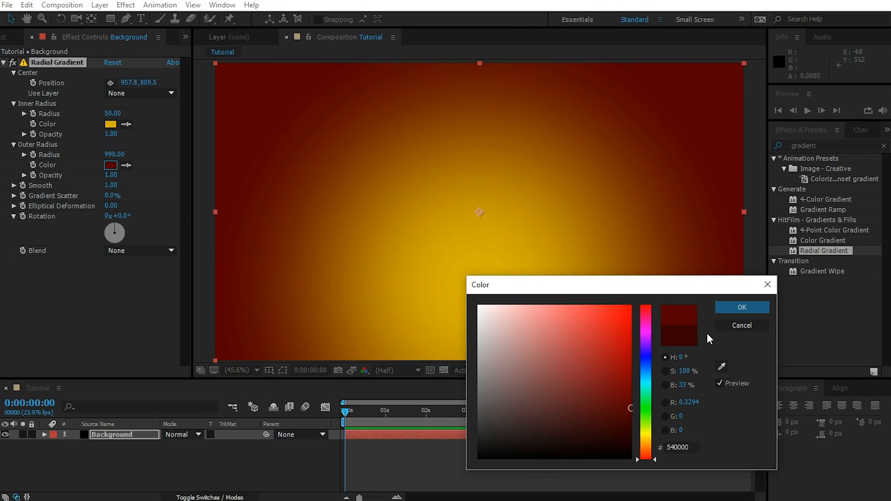
pyautogui.click(739, 307)
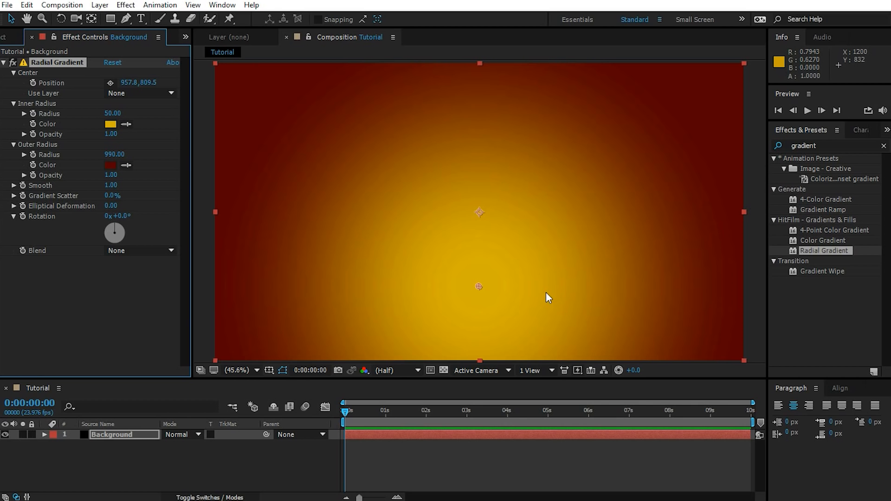
# Cycle the project's color depth through 16 bpc and back to 32 bpc to compare the gradient's banding
pyautogui.click(12, 38)
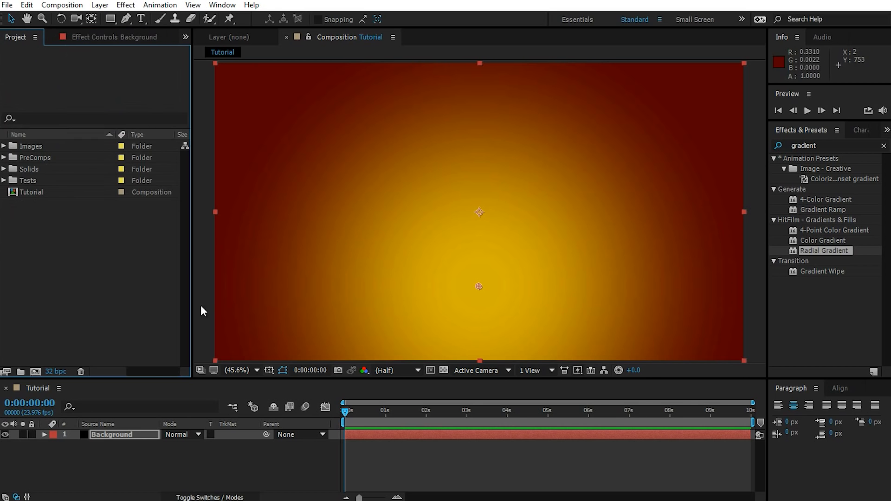
pyautogui.keyDown('alt'); pyautogui.click(58, 375); pyautogui.keyUp('alt')
pyautogui.keyDown('alt'); pyautogui.click(58, 376); pyautogui.keyUp('alt')
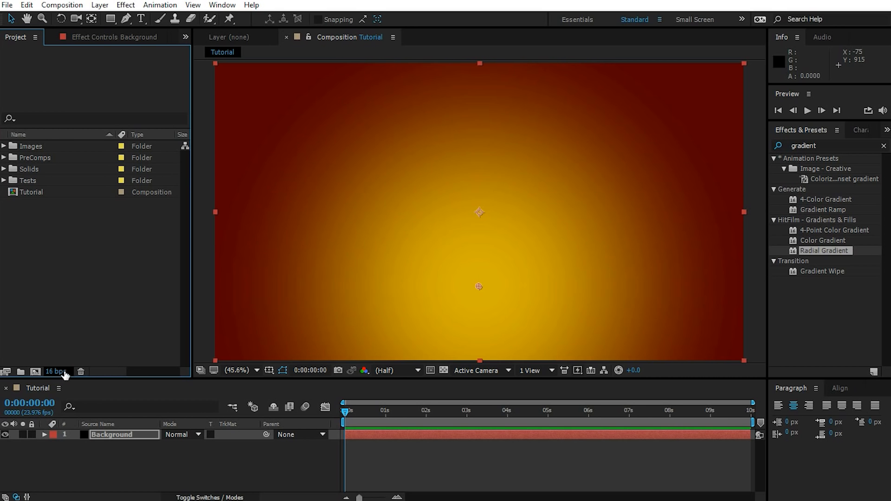
pyautogui.keyDown('alt'); pyautogui.click(58, 375); pyautogui.keyUp('alt')
pyautogui.click(93, 38)
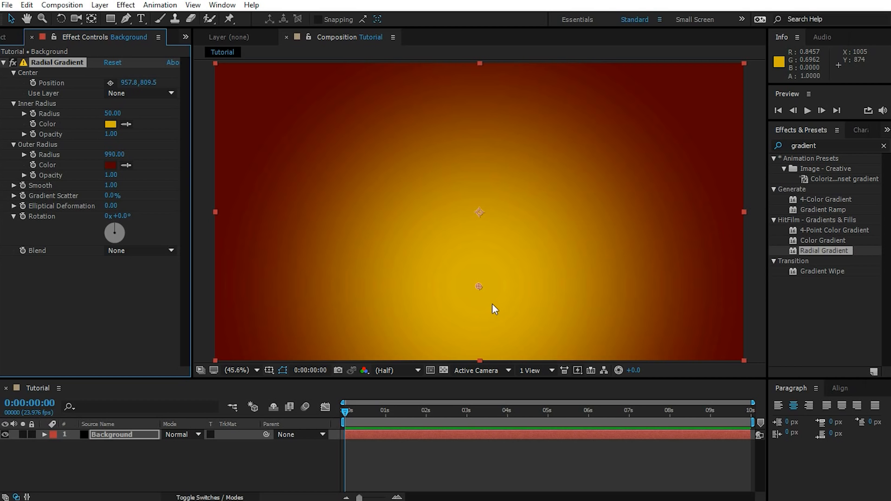
# Create a text layer reading "TOBY GAMES" in the Showcard Gothic font
pyautogui.rightClick(92, 453)
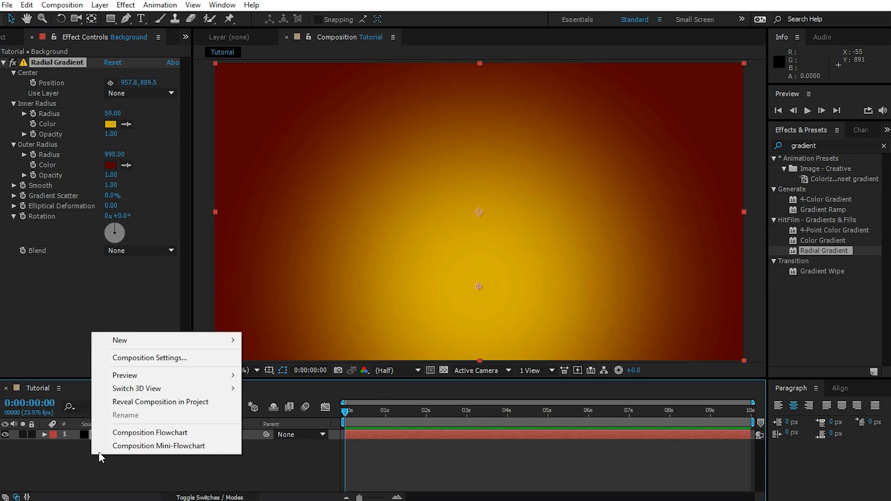
pyautogui.moveTo(135, 343)
pyautogui.click(297, 358)
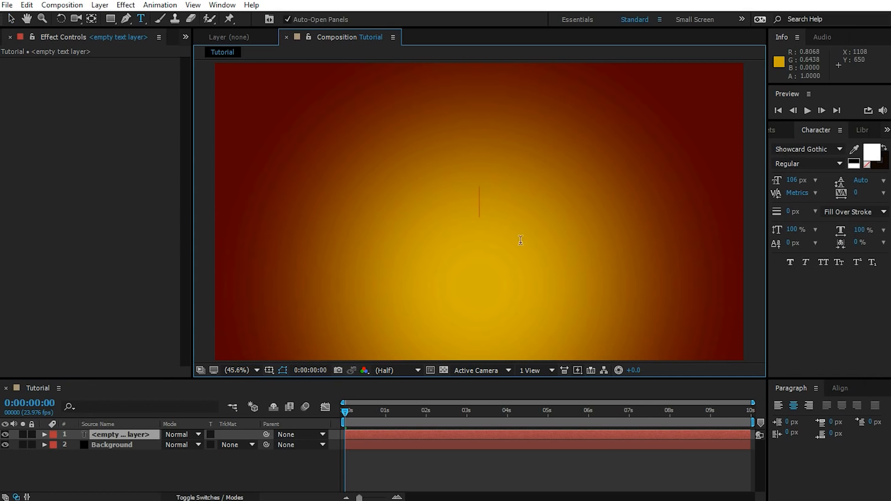
pyautogui.write('TOBY GAMES')
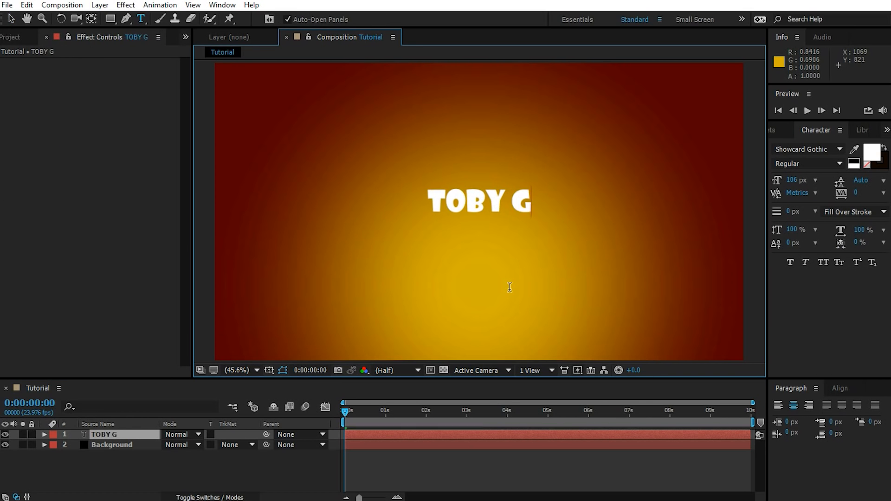
pyautogui.click(840, 149)
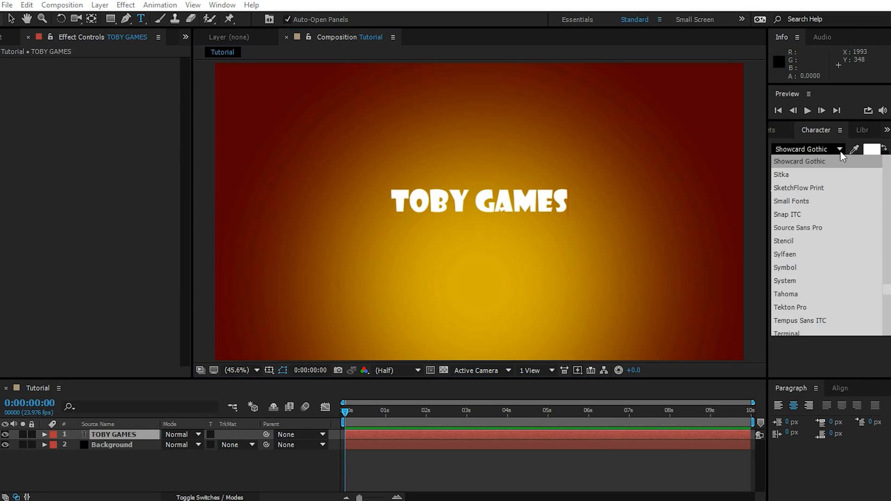
pyautogui.click(809, 162)
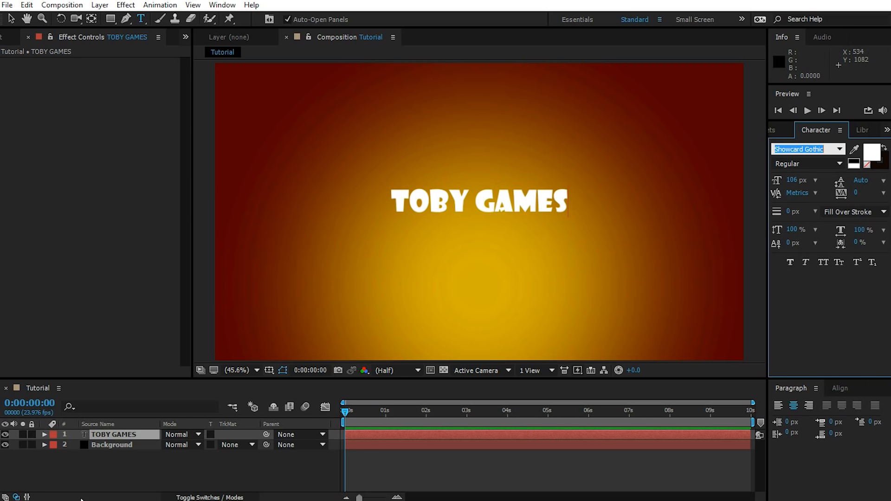
pyautogui.click(127, 466)
# Create a new 1920 x 1080 px solid layer named "Element 3D"
pyautogui.rightClick(95, 457)
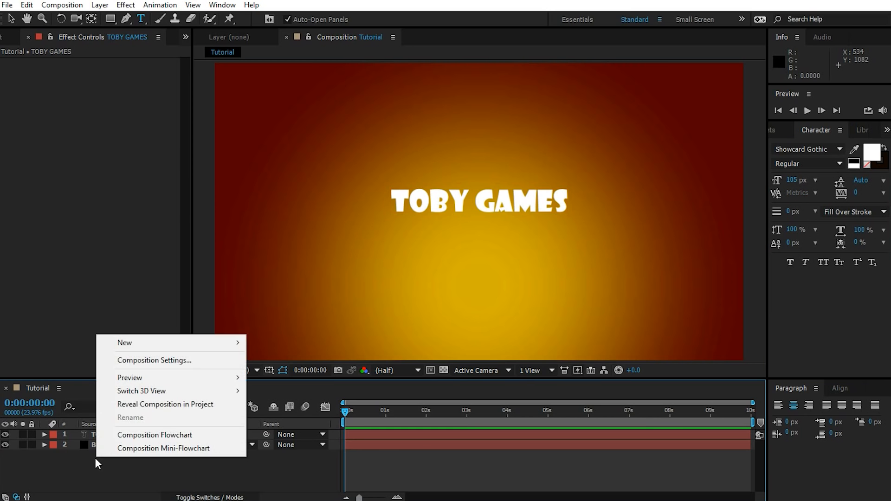
pyautogui.moveTo(148, 341)
pyautogui.click(291, 371)
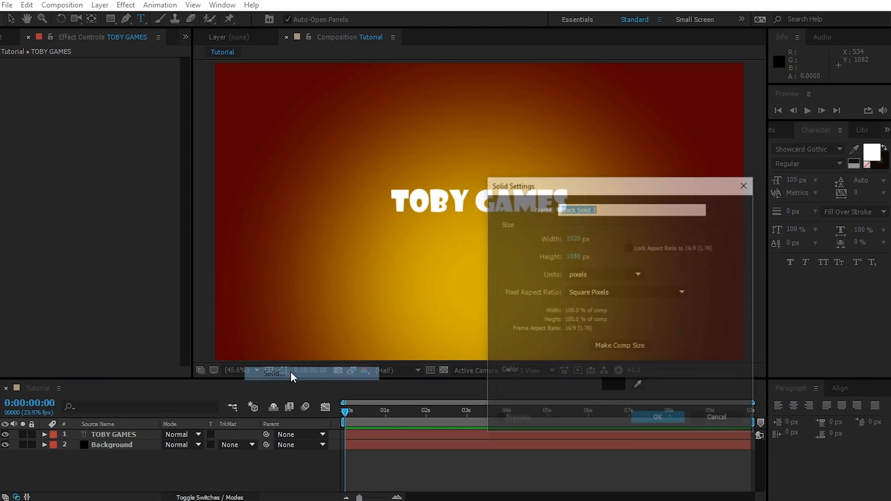
pyautogui.write('Element 3D')
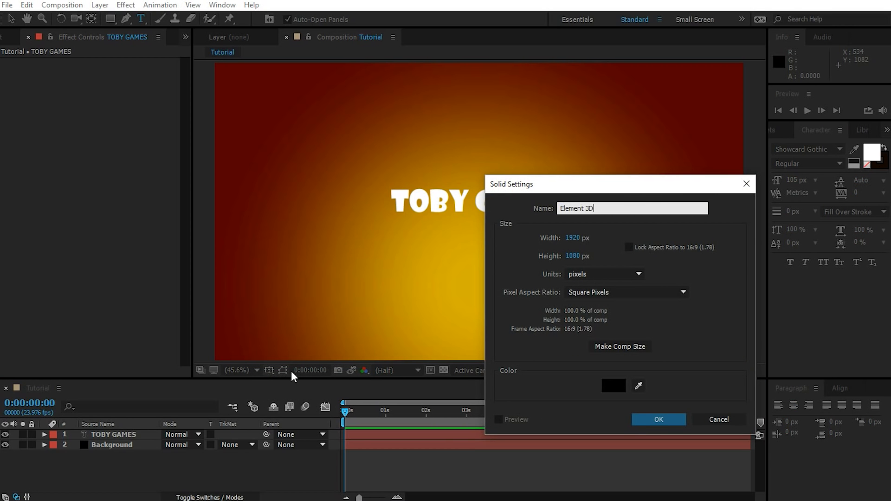
pyautogui.click(659, 421)
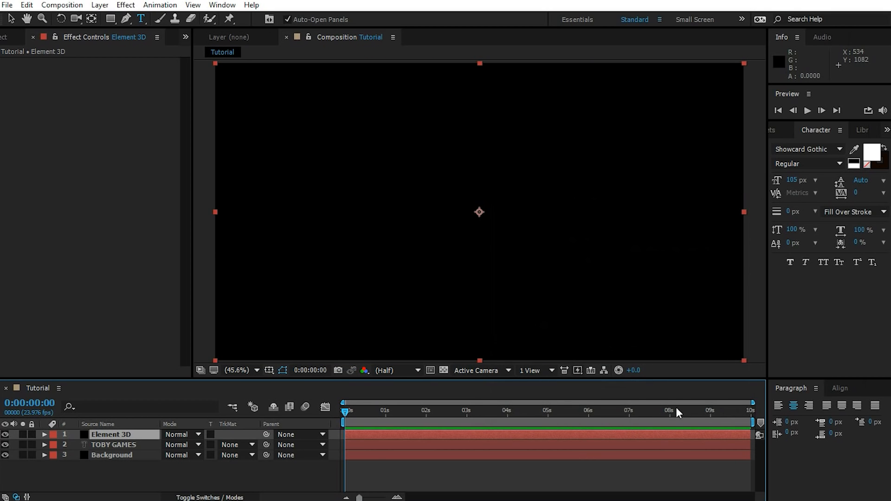
# Find the Video Copilot Element effect and apply it to the Element 3D layer
pyautogui.click(772, 130)
pyautogui.click(824, 145)
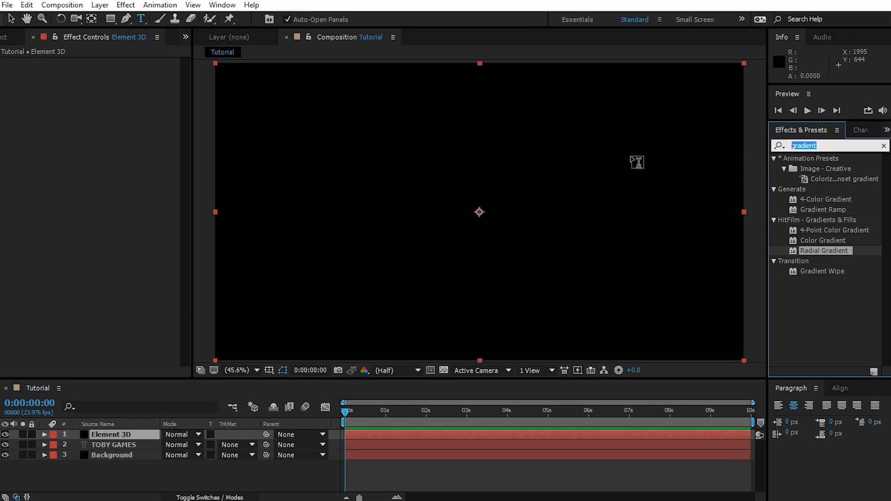
pyautogui.write('element')
pyautogui.moveTo(815, 169); pyautogui.dragTo(114, 433)
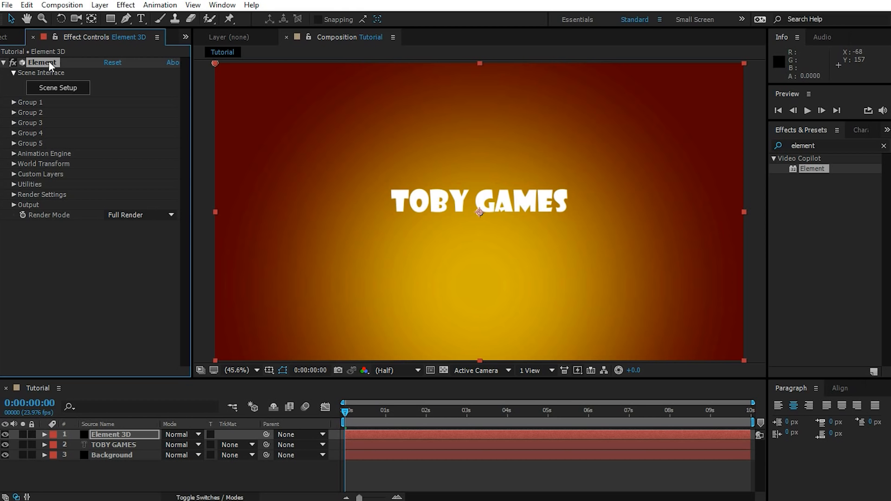
# Assign the TOBY GAMES text layer to Path Layer 1 in Element's custom text and masks, and hide that layer in the composition
pyautogui.click(14, 174)
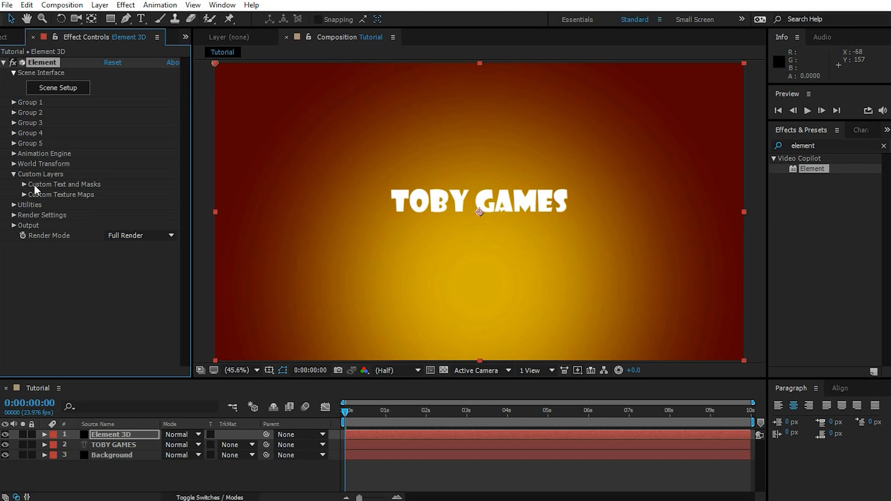
pyautogui.click(24, 184)
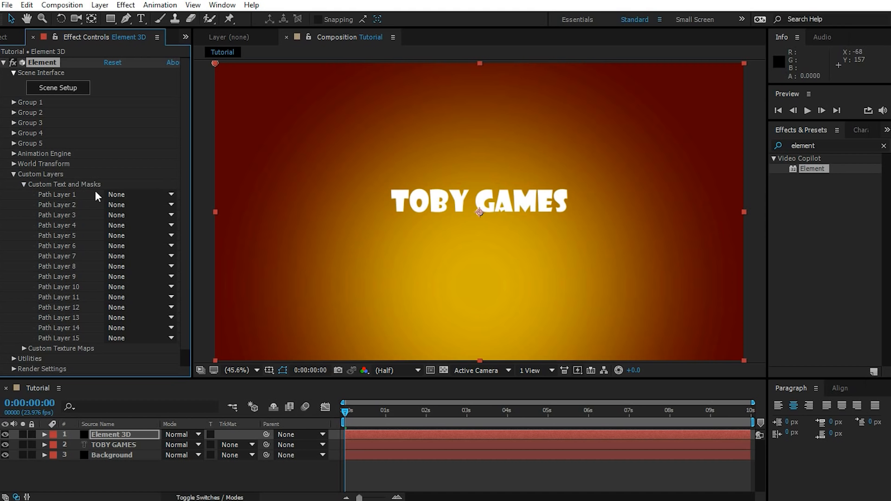
pyautogui.click(142, 195)
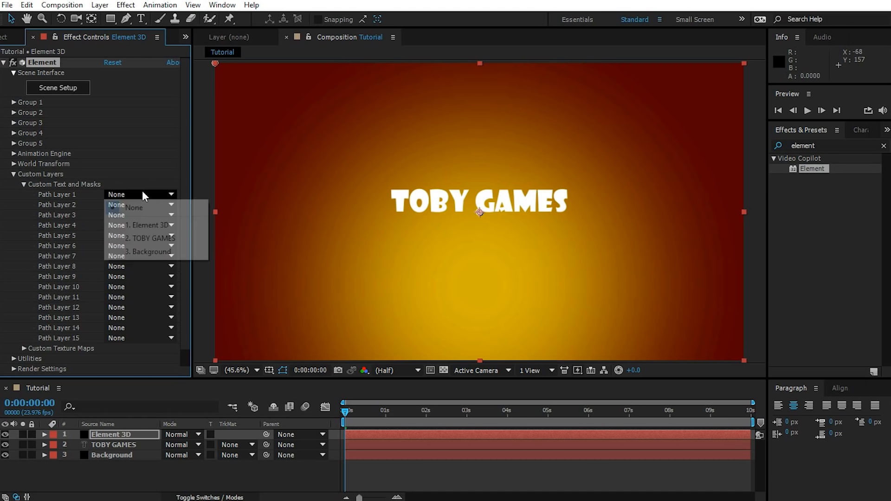
pyautogui.click(141, 238)
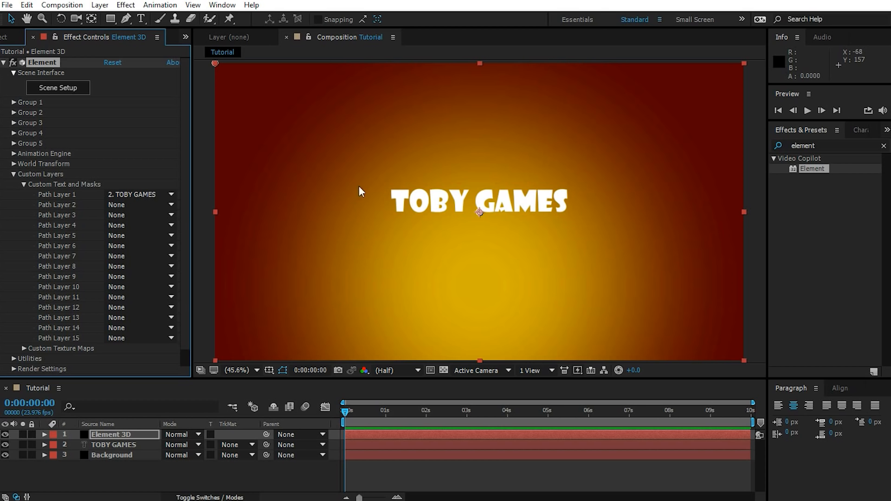
pyautogui.click(108, 444)
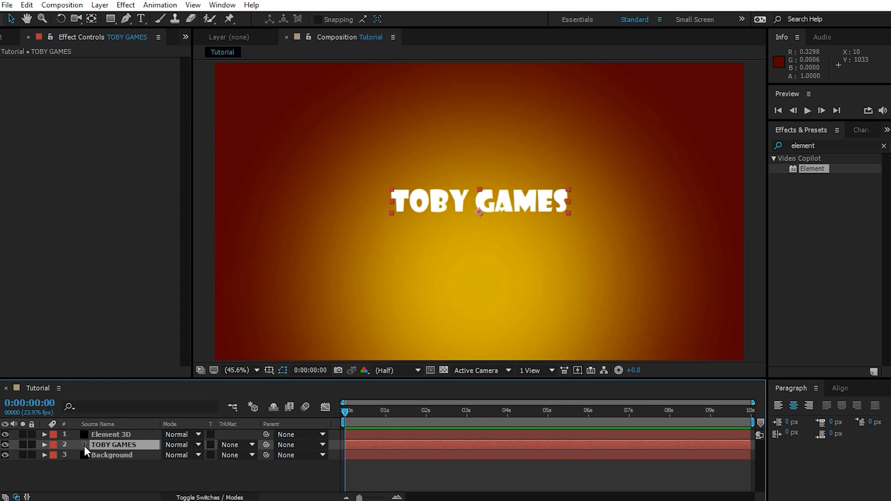
pyautogui.click(5, 444)
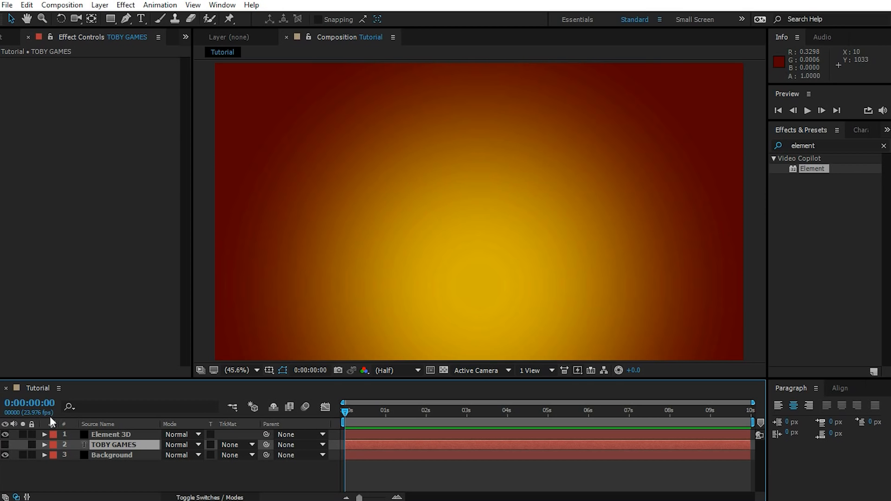
# Open the scene setup of the Element 3D layer, widen its preview pane, and extrude the custom text into a 3D model
pyautogui.click(121, 435)
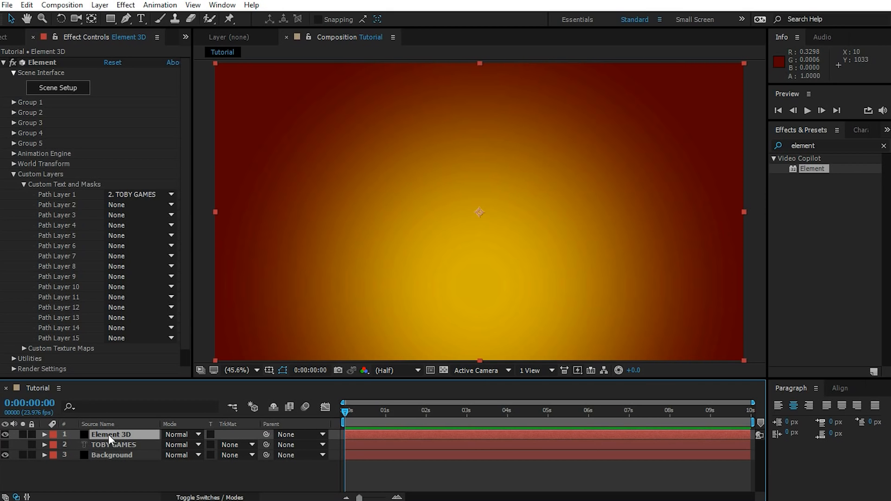
pyautogui.click(58, 88)
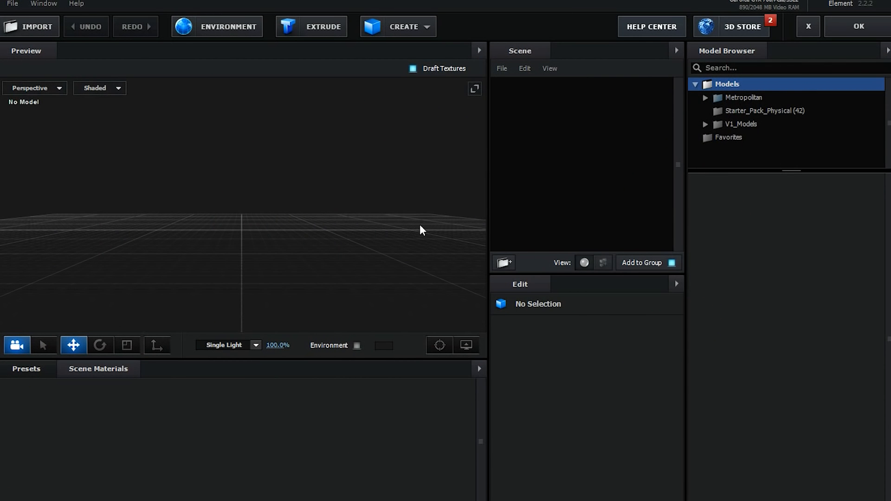
pyautogui.moveTo(682, 224); pyautogui.dragTo(700, 226)
pyautogui.moveTo(485, 221); pyautogui.dragTo(526, 217)
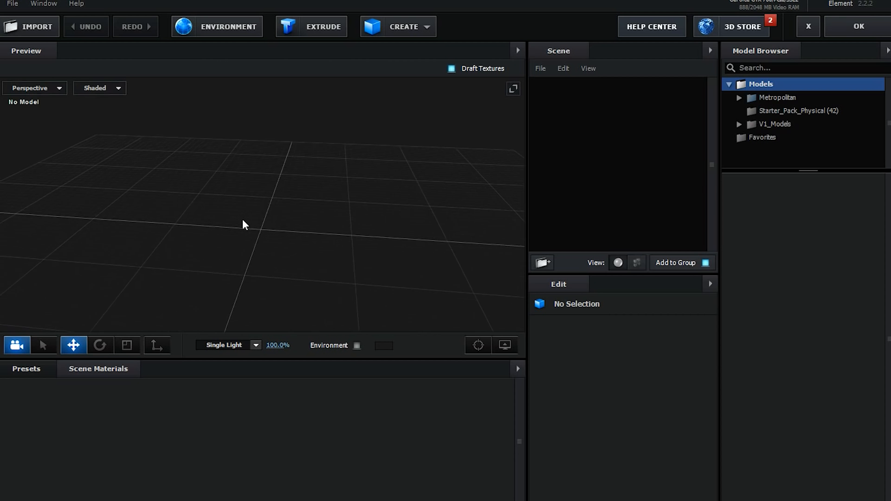
pyautogui.click(319, 30)
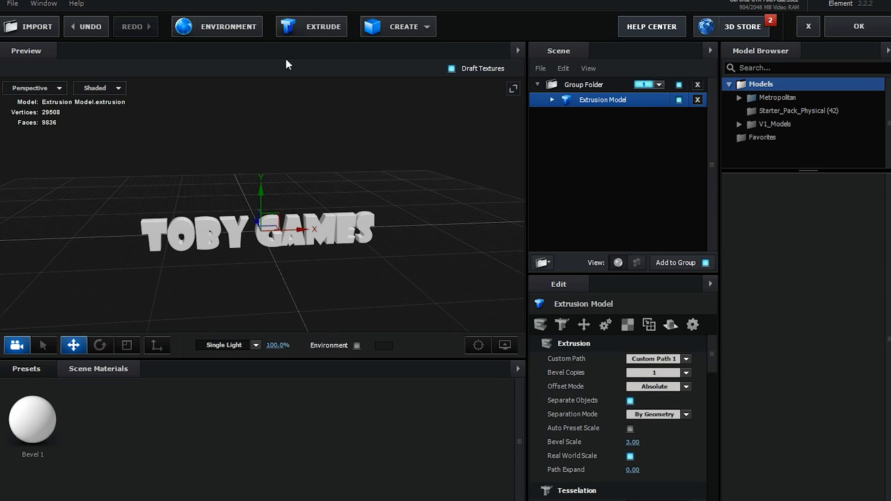
# Examine the extruded TOBY GAMES model from the front, the side and close up
pyautogui.moveTo(237, 256); pyautogui.dragTo(261, 249)
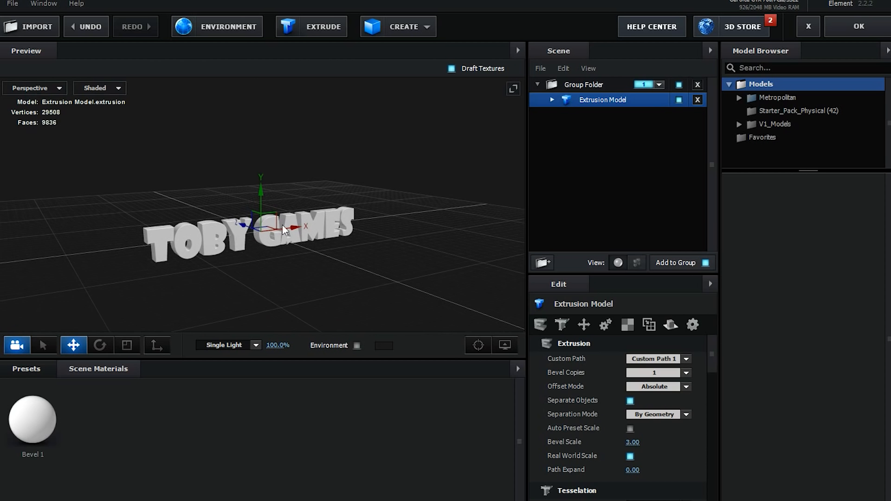
pyautogui.moveTo(129, 271); pyautogui.dragTo(209, 265)
pyautogui.moveTo(236, 246); pyautogui.dragTo(334, 208)
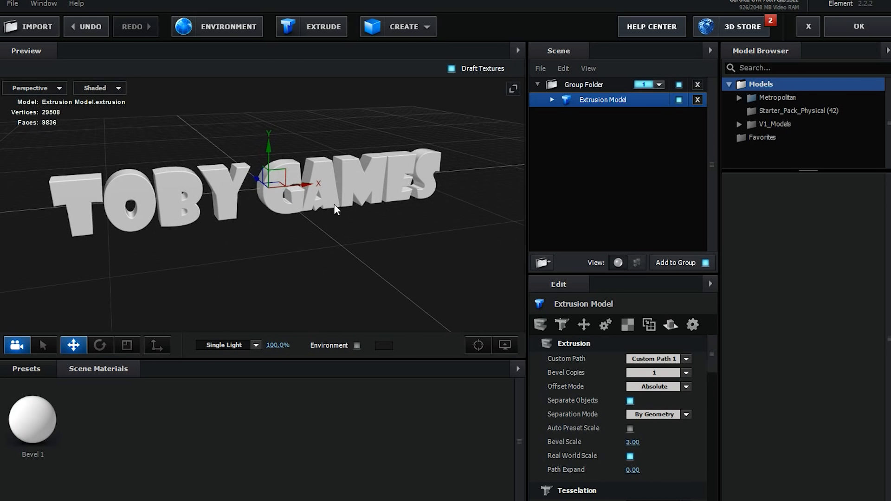
pyautogui.moveTo(274, 235); pyautogui.dragTo(184, 232)
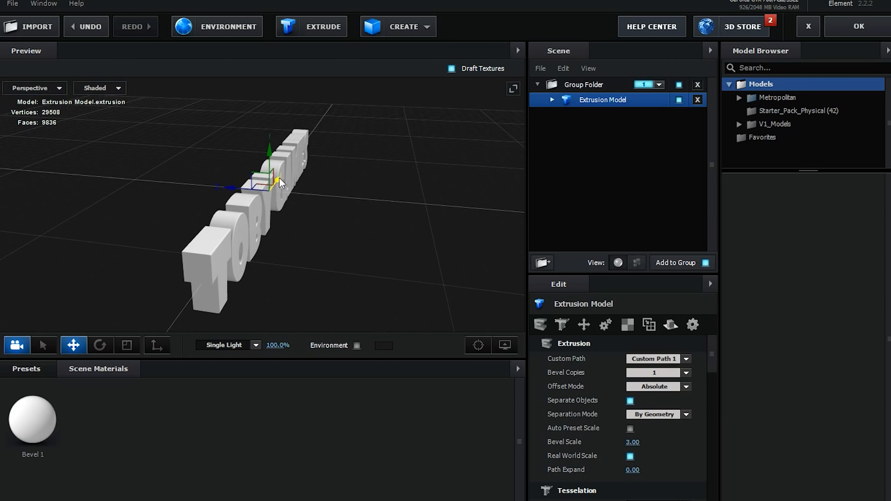
pyautogui.moveTo(288, 260); pyautogui.dragTo(208, 249)
pyautogui.moveTo(322, 225); pyautogui.dragTo(306, 224)
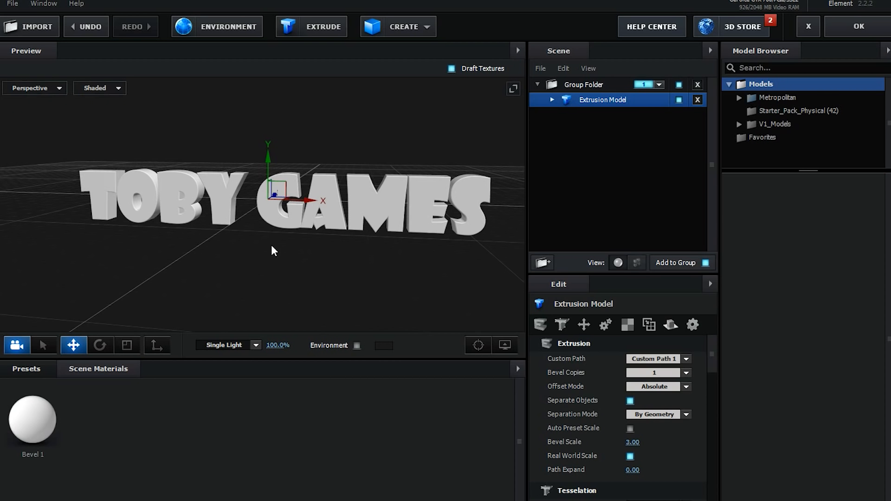
# Resize the scene setup panes to enlarge the model preview and widen the scene and edit areas, keeping the material thumbnails visible
pyautogui.moveTo(720, 203); pyautogui.dragTo(753, 203)
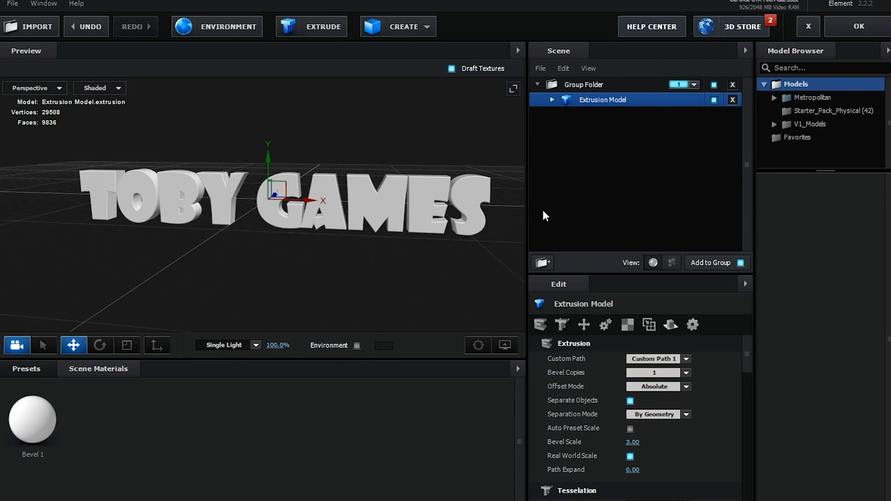
pyautogui.moveTo(528, 210); pyautogui.dragTo(557, 354)
pyautogui.moveTo(724, 325); pyautogui.dragTo(781, 327)
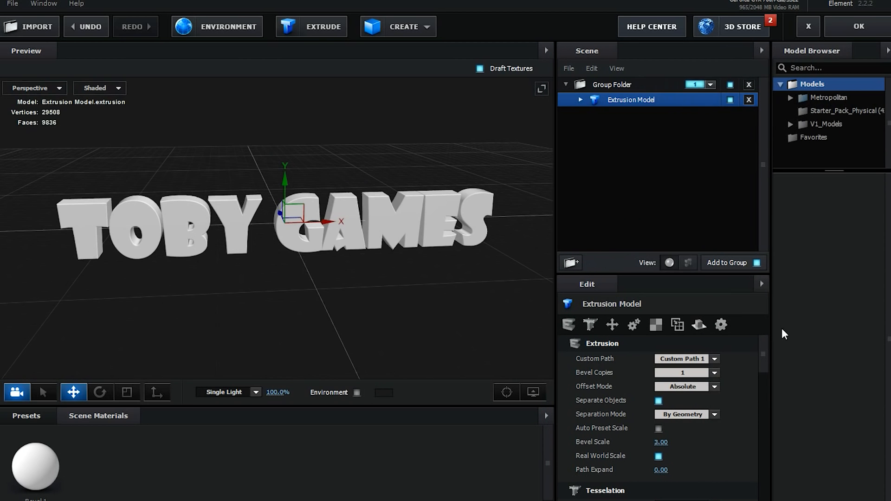
pyautogui.moveTo(302, 288); pyautogui.dragTo(284, 356)
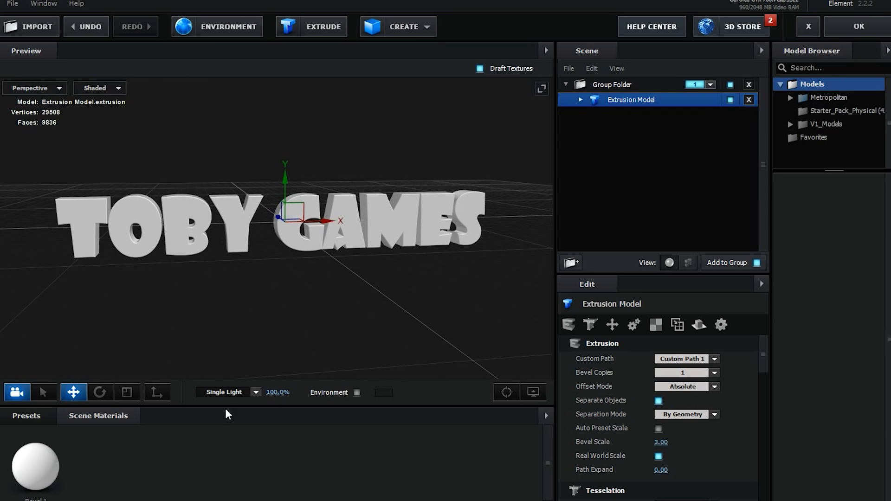
pyautogui.moveTo(224, 404); pyautogui.dragTo(223, 386)
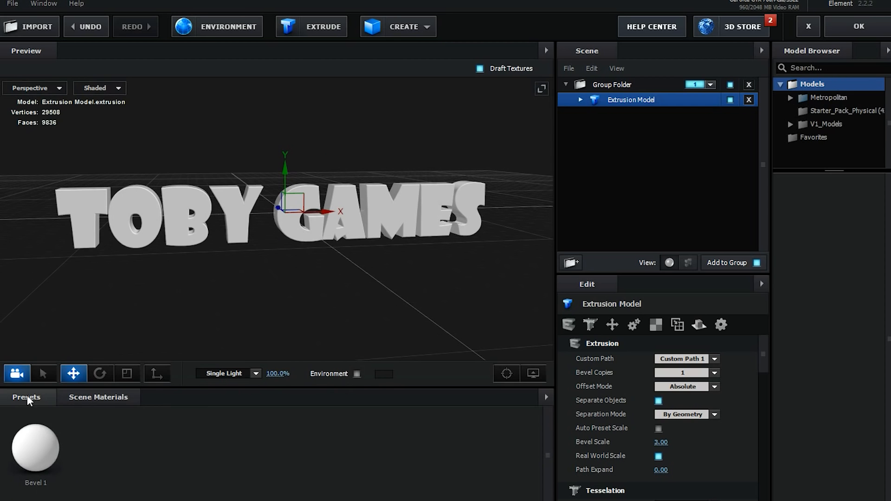
# Browse the material presets to the Metal folder of Pro_Shaders and find the painted grunge metals
pyautogui.click(26, 397)
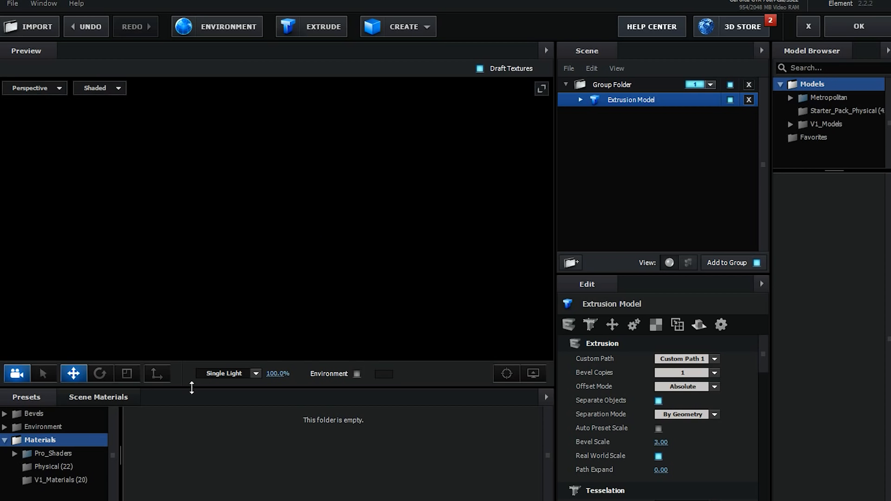
pyautogui.moveTo(191, 388); pyautogui.dragTo(190, 373)
pyautogui.click(28, 439)
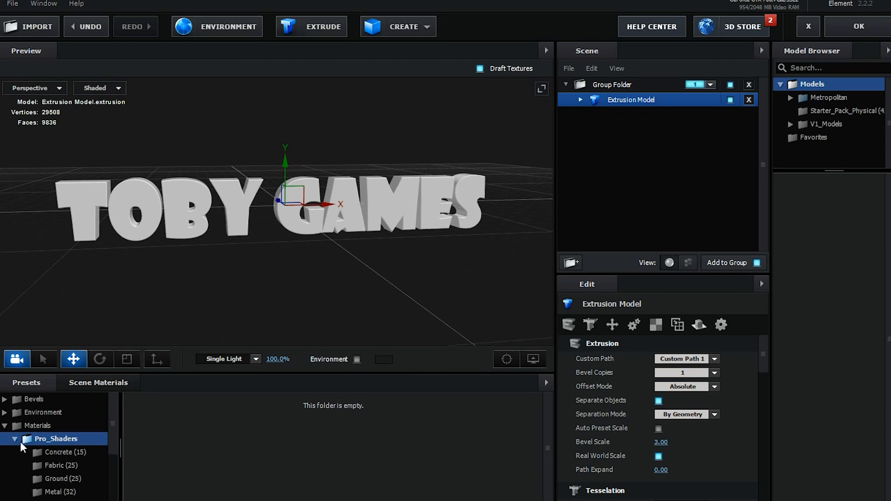
pyautogui.click(14, 439)
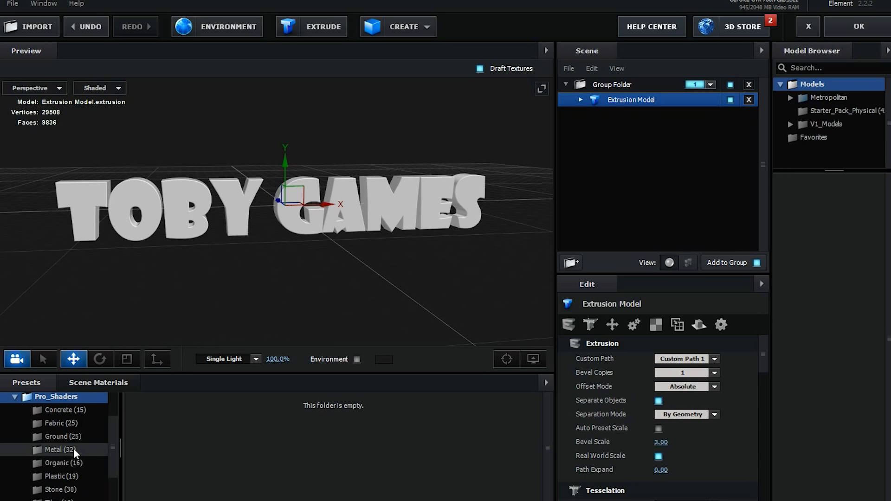
pyautogui.scroll(-3, 73, 448)
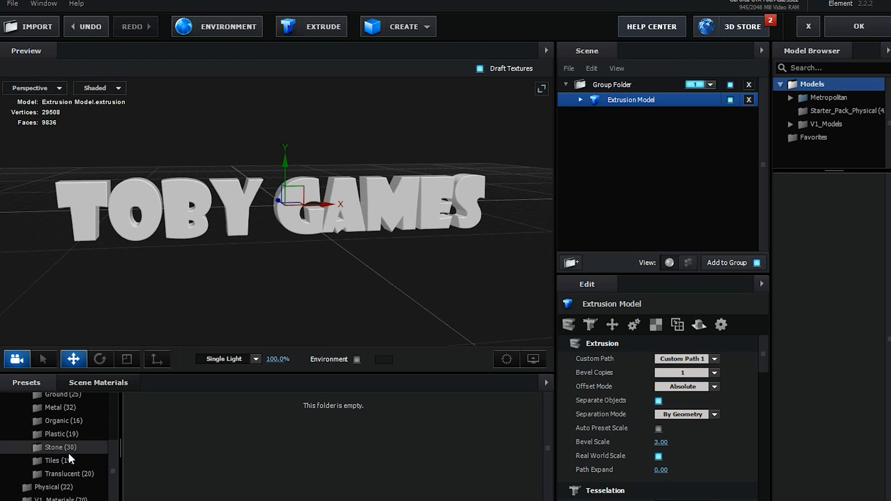
pyautogui.click(72, 409)
pyautogui.scroll(-3, 383, 433)
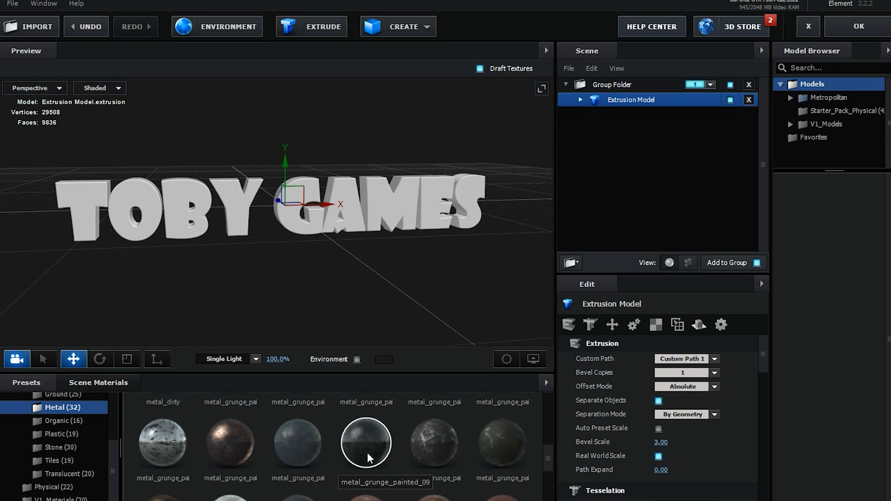
# Apply the metal_grunge_painted_09 material to the extrusion model and check the texture on the letters
pyautogui.moveTo(367, 458); pyautogui.dragTo(619, 100)
pyautogui.click(580, 100)
pyautogui.moveTo(432, 178); pyautogui.dragTo(277, 224)
pyautogui.scroll(-5, 265, 224)
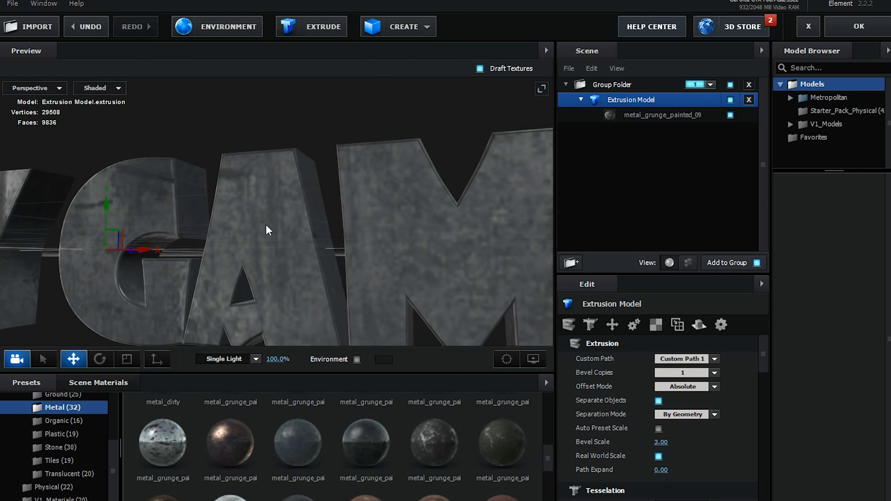
pyautogui.moveTo(249, 247); pyautogui.dragTo(263, 251)
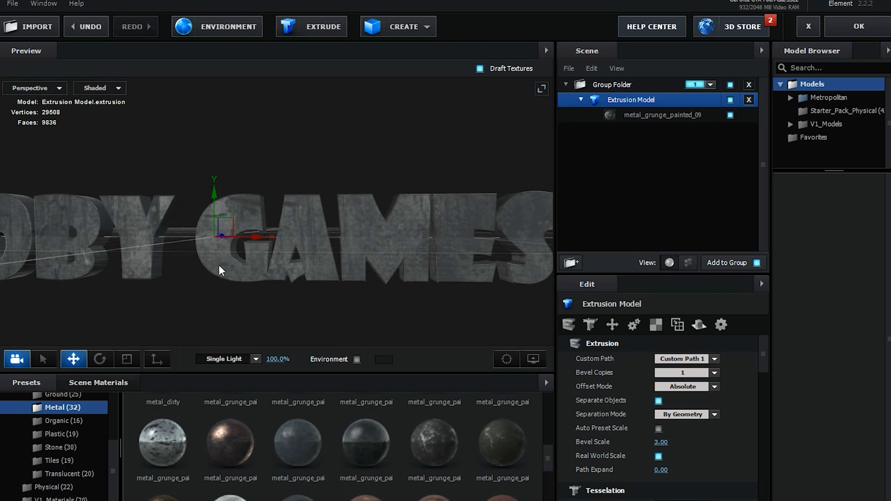
pyautogui.moveTo(180, 258); pyautogui.dragTo(206, 260)
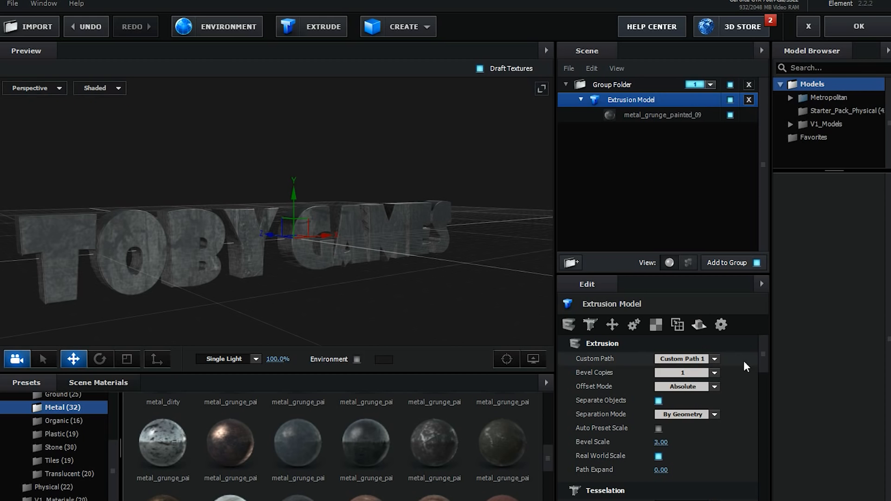
# Set the extrusion model's bevel copies to 2
pyautogui.click(624, 103)
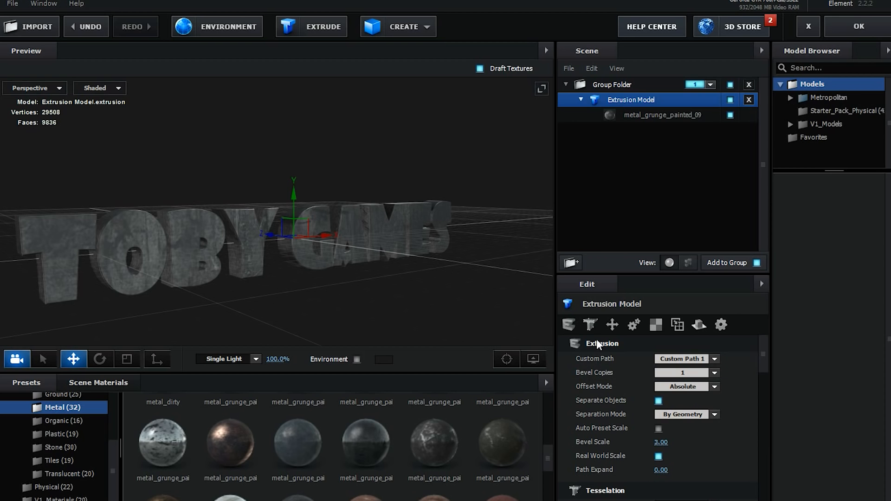
pyautogui.click(714, 374)
pyautogui.click(684, 390)
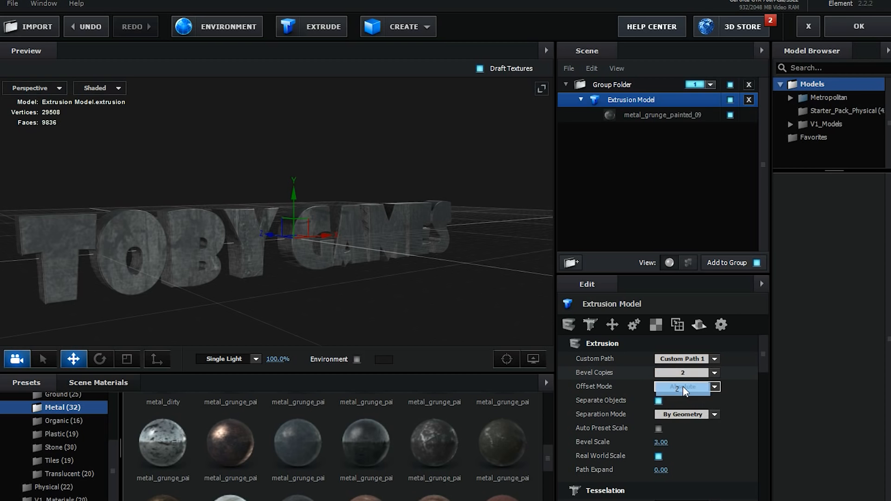
pyautogui.moveTo(220, 287); pyautogui.dragTo(213, 287)
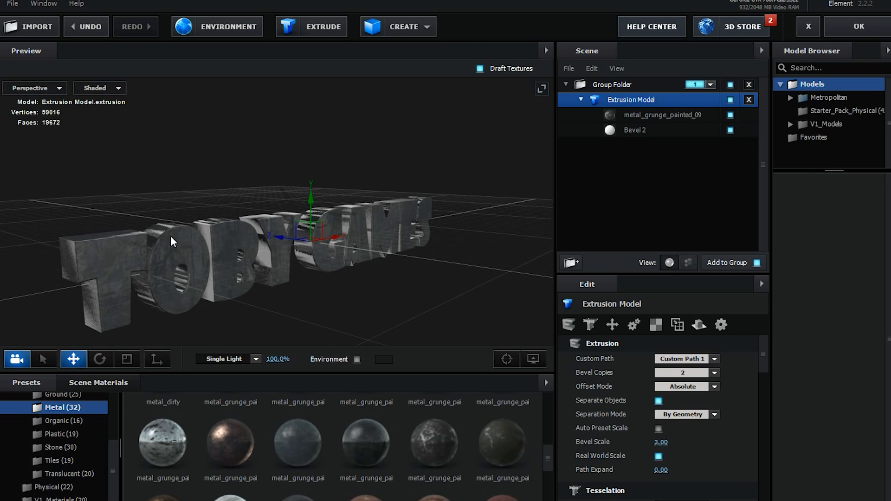
# Set the Z offset of Bevel 2 to 0.15 so its faces sit in front of the grunge metal letters
pyautogui.click(671, 132)
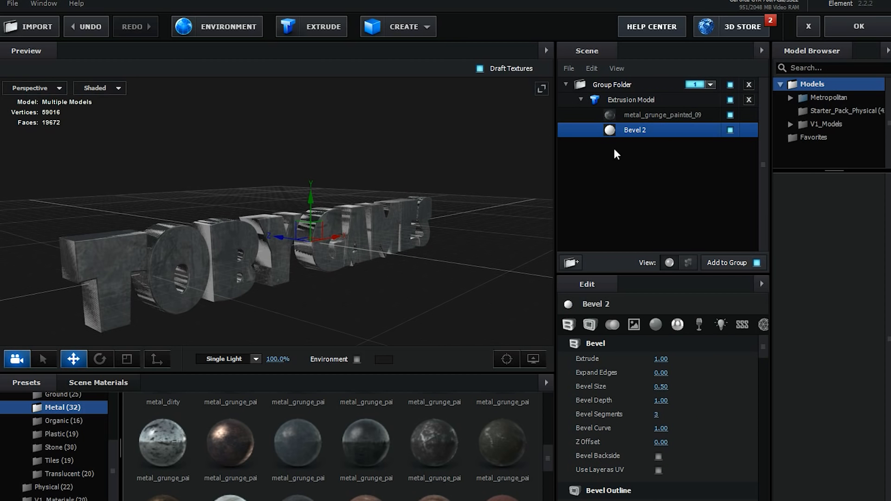
pyautogui.scroll(8, 241, 281)
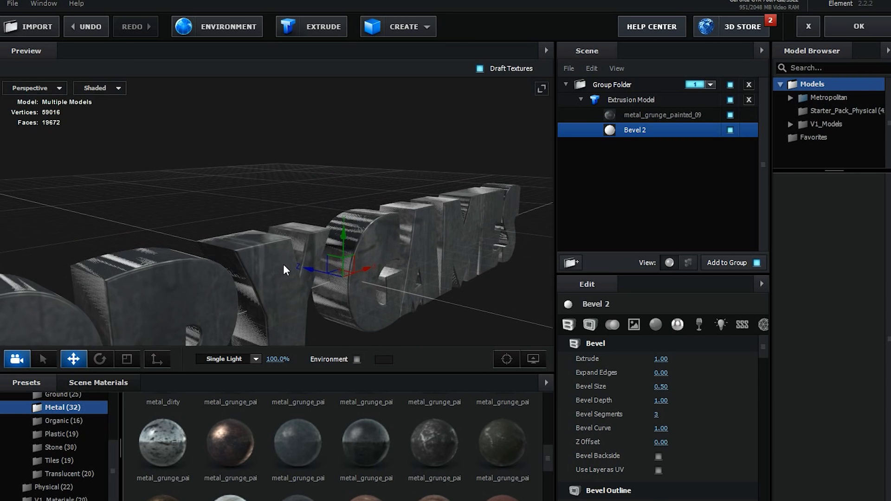
pyautogui.moveTo(278, 293); pyautogui.dragTo(317, 267)
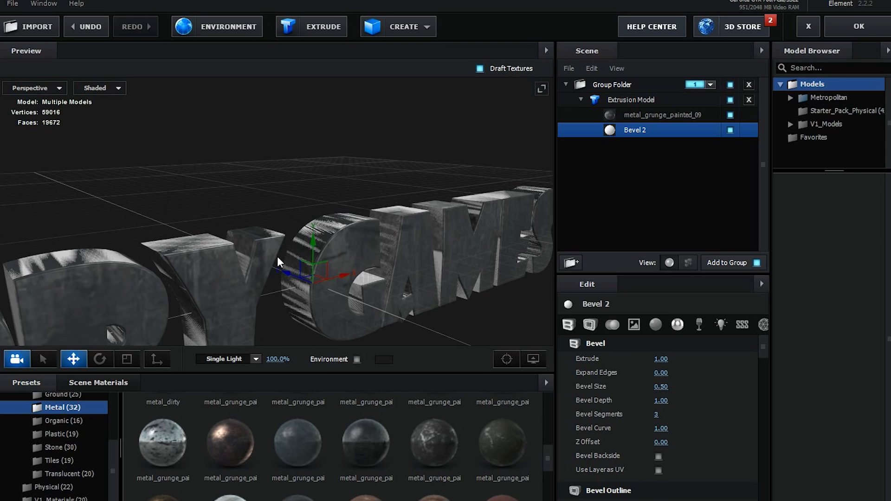
pyautogui.click(643, 100)
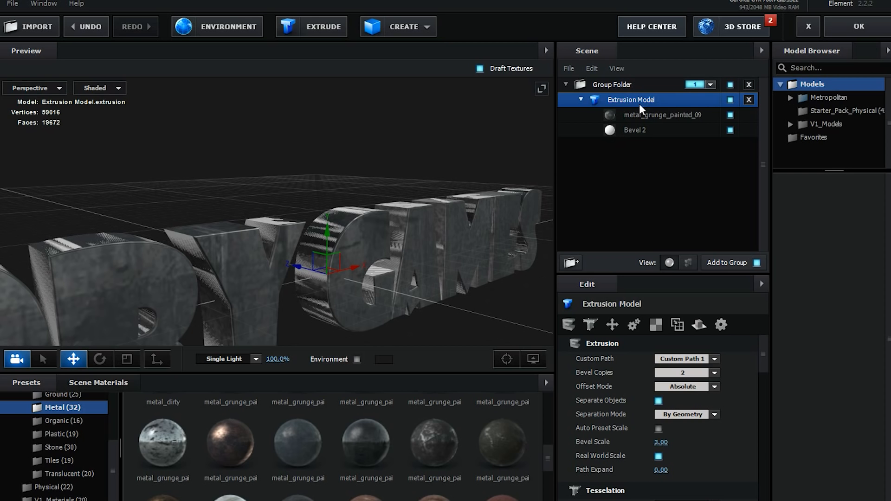
pyautogui.click(634, 130)
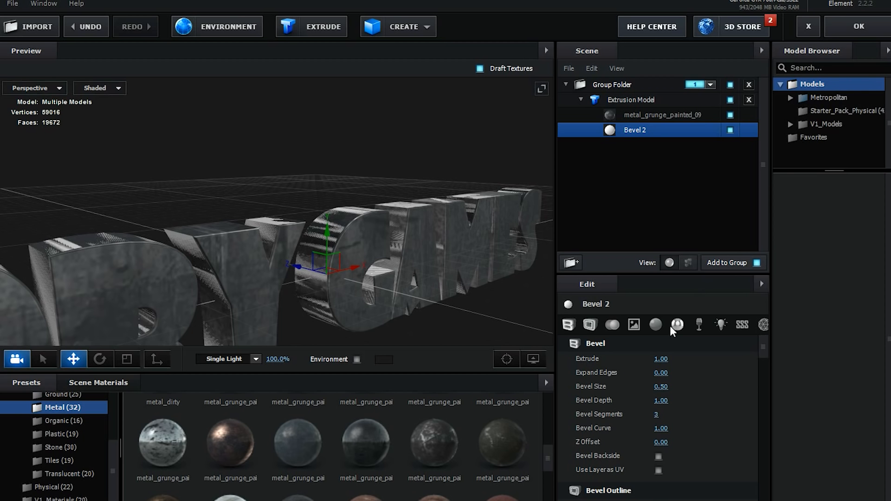
pyautogui.moveTo(661, 444); pyautogui.dragTo(682, 460)
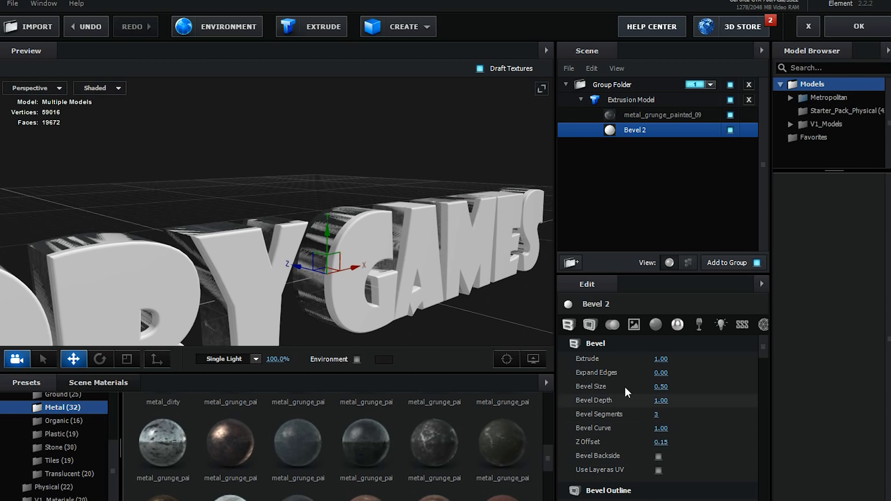
# Set Bevel 2's bevel size to 0.00 and its expand edges to -1.14 so the grunge metal borders the letter faces
pyautogui.moveTo(317, 251); pyautogui.dragTo(302, 278)
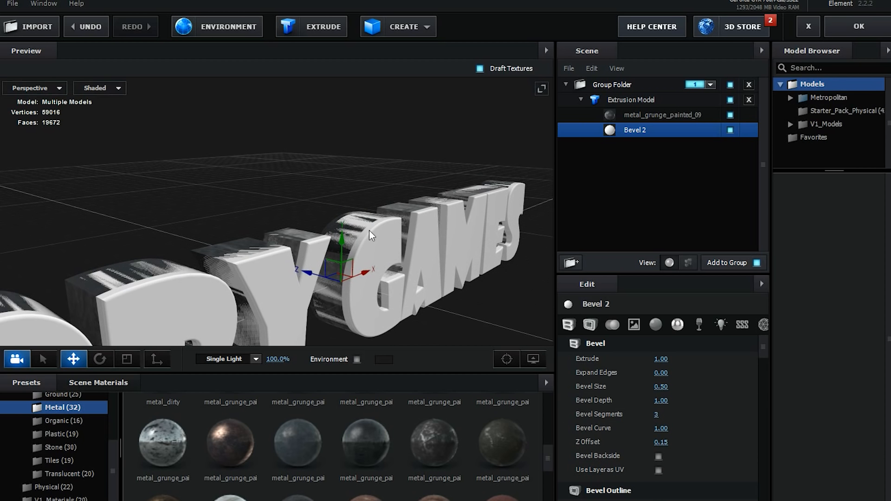
pyautogui.moveTo(661, 388); pyautogui.dragTo(652, 387)
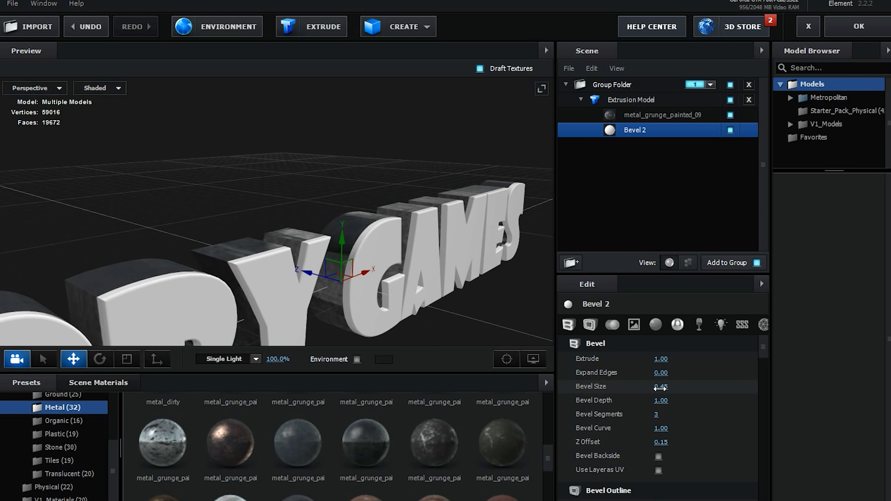
pyautogui.moveTo(555, 396); pyautogui.dragTo(515, 399)
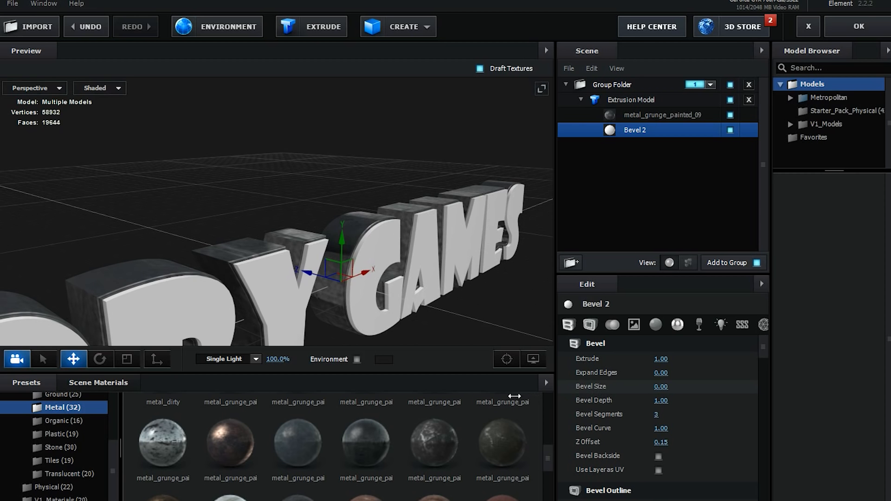
pyautogui.moveTo(377, 280); pyautogui.dragTo(408, 258)
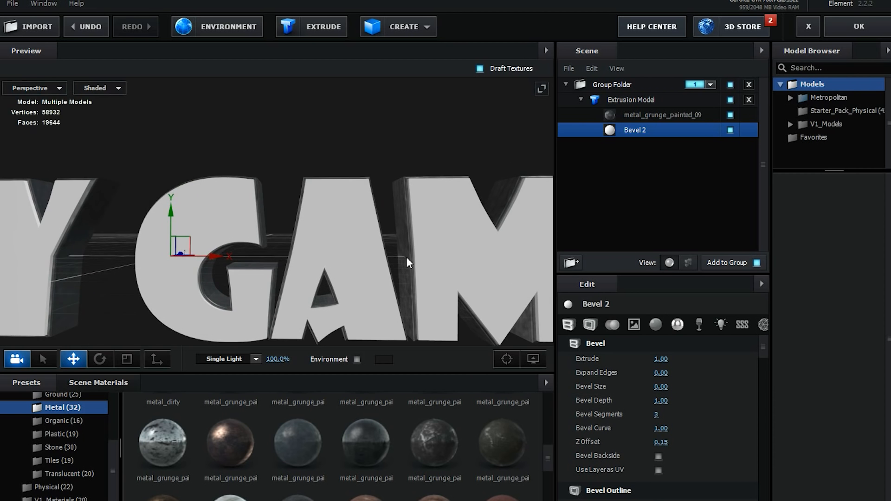
pyautogui.moveTo(661, 373); pyautogui.dragTo(591, 374)
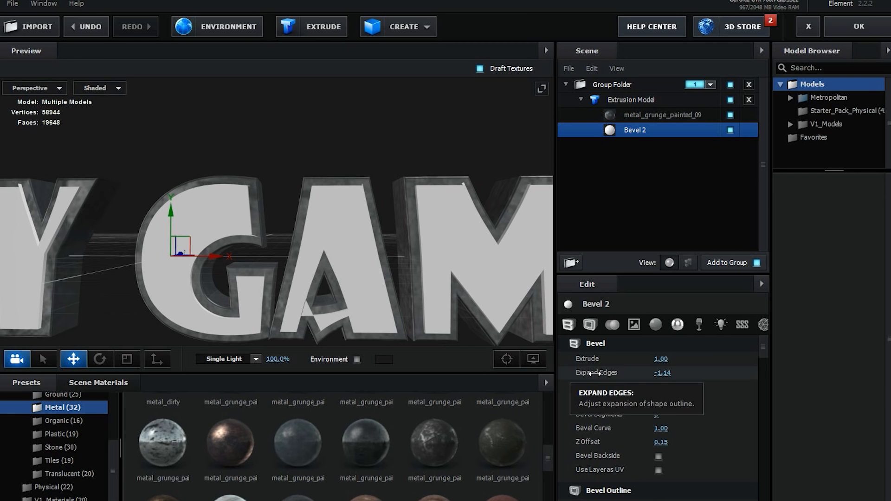
pyautogui.moveTo(306, 268); pyautogui.dragTo(419, 257)
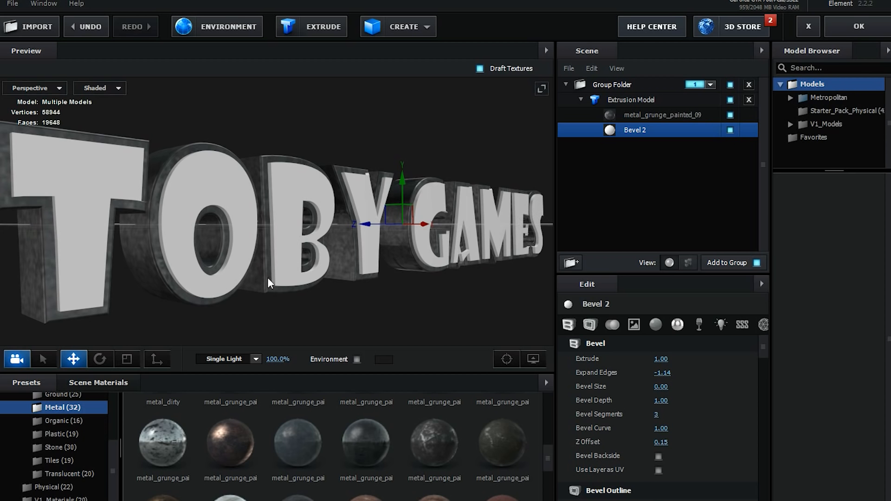
# Apply the Black_Outline material from the Physical presets to Bevel 2 and check the letter faces
pyautogui.scroll(-1, 109, 457)
pyautogui.click(85, 470)
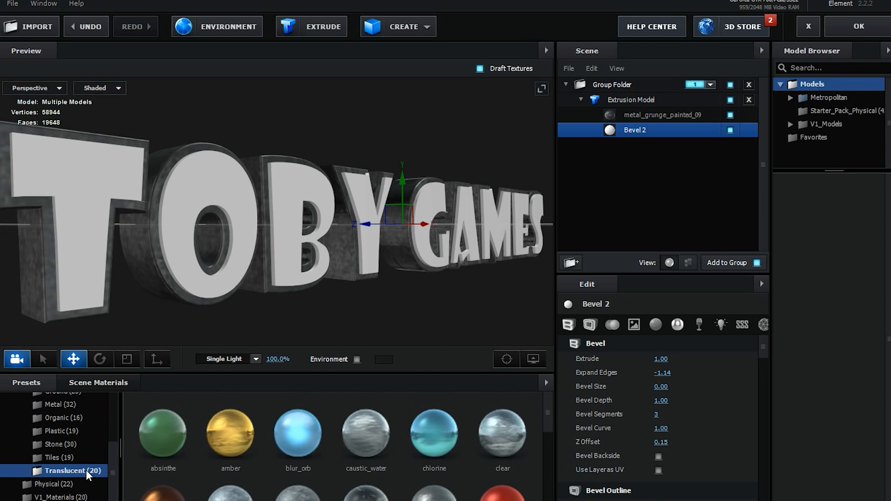
pyautogui.scroll(-3, 301, 467)
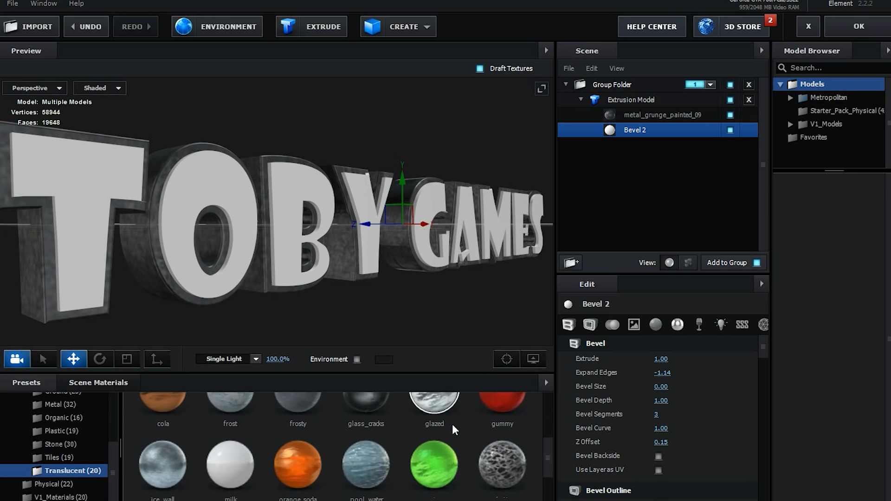
pyautogui.click(55, 484)
pyautogui.scroll(1, 454, 471)
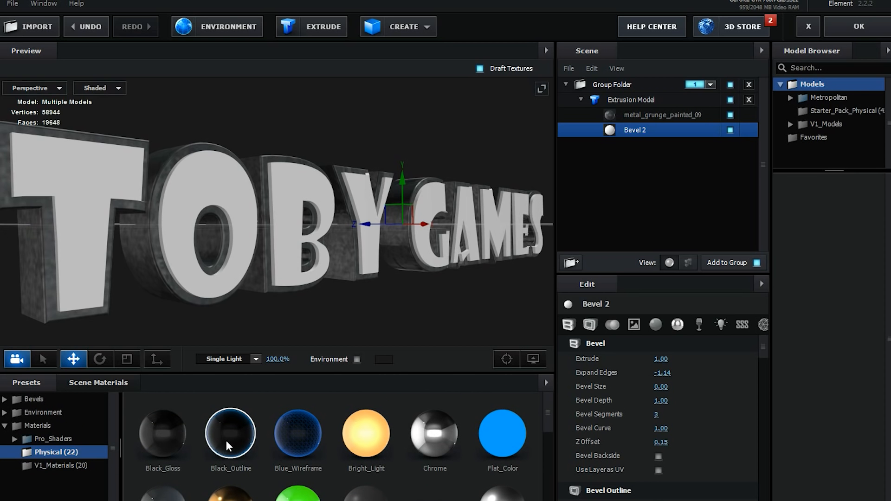
pyautogui.moveTo(231, 436); pyautogui.dragTo(639, 132)
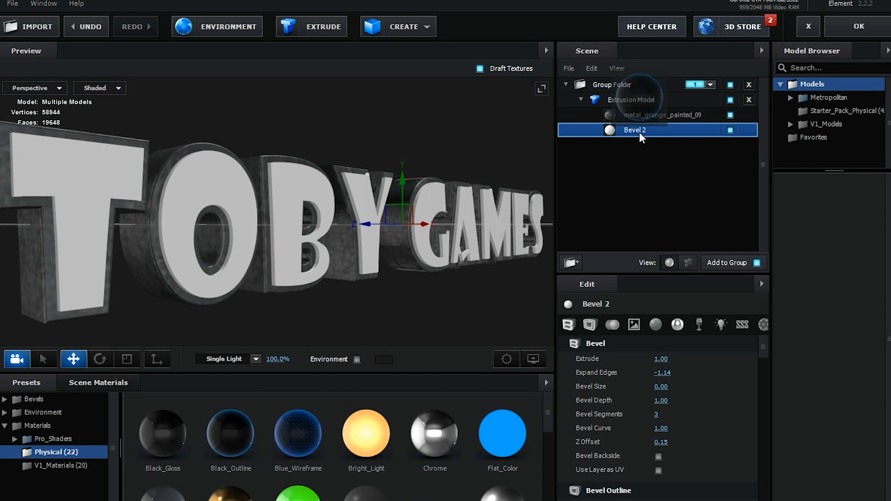
pyautogui.moveTo(292, 258)
pyautogui.mouseDown()
pyautogui.moveTo(399, 261)
pyautogui.moveTo(347, 247)
pyautogui.moveTo(312, 272)
pyautogui.moveTo(371, 255)
pyautogui.moveTo(426, 269)
pyautogui.moveTo(343, 267)
pyautogui.moveTo(471, 246)
pyautogui.moveTo(324, 249)
pyautogui.moveTo(307, 235)
pyautogui.moveTo(292, 259)
pyautogui.moveTo(302, 263)
pyautogui.mouseUp()
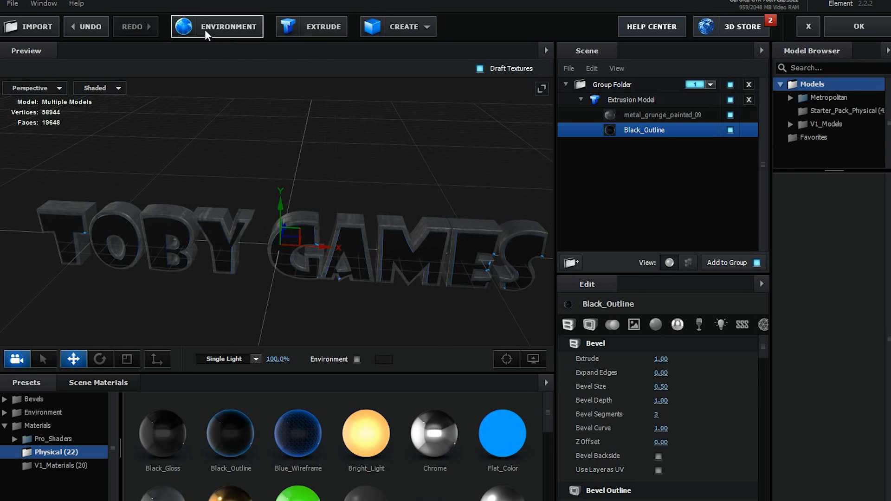
# Replace the scene's environment texture with Basic_2K_08.jpg and check its effect on the title
pyautogui.click(222, 30)
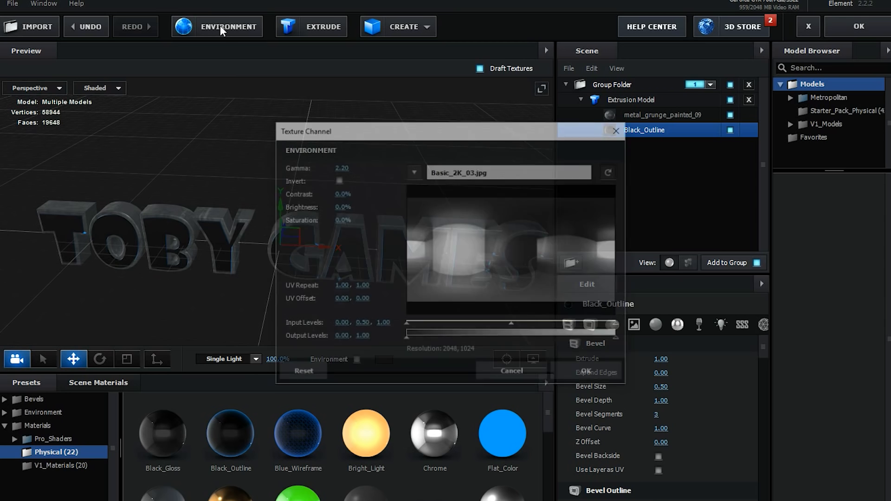
pyautogui.click(492, 172)
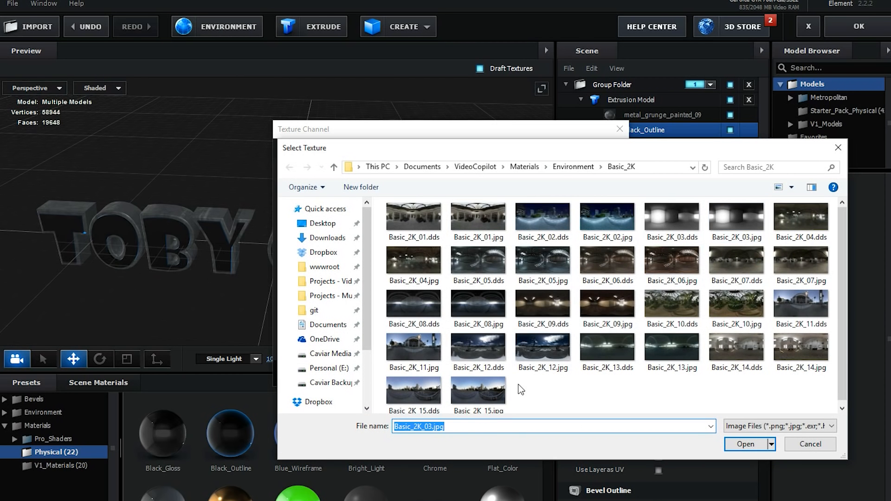
pyautogui.doubleClick(480, 310)
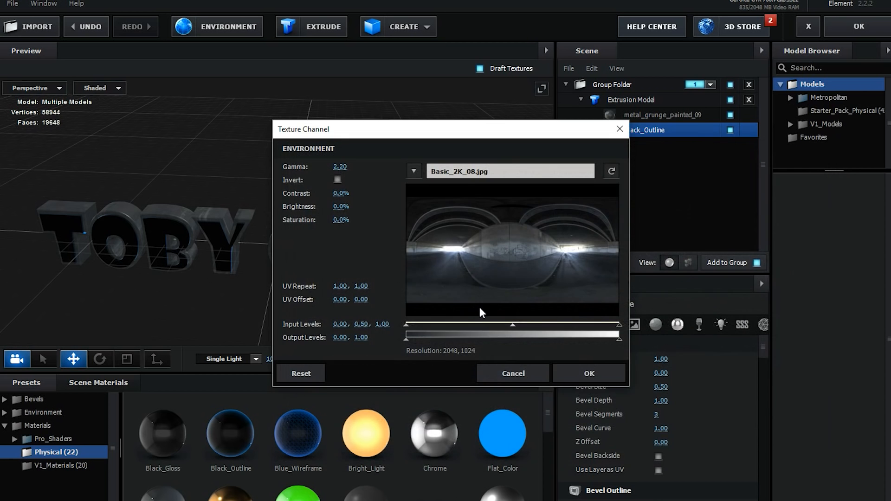
pyautogui.click(589, 373)
pyautogui.moveTo(318, 289); pyautogui.dragTo(324, 220)
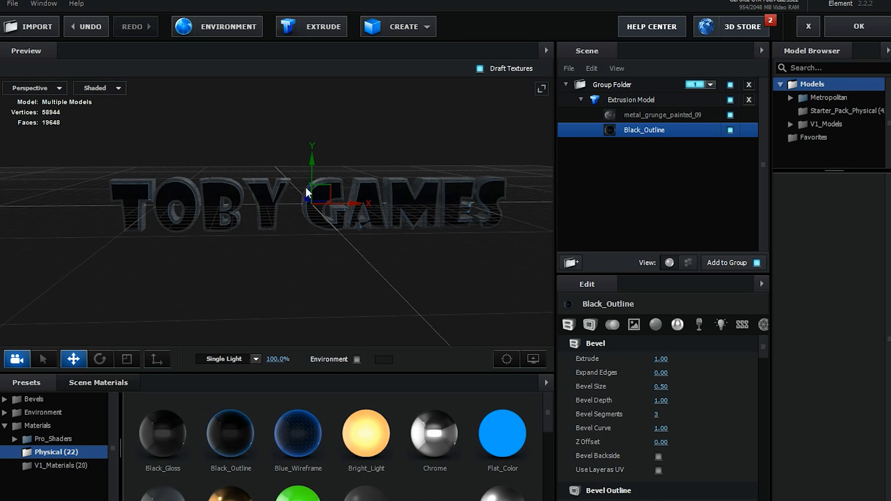
# Preview the title under the Product lighting preset, then accept the scene setup
pyautogui.click(256, 360)
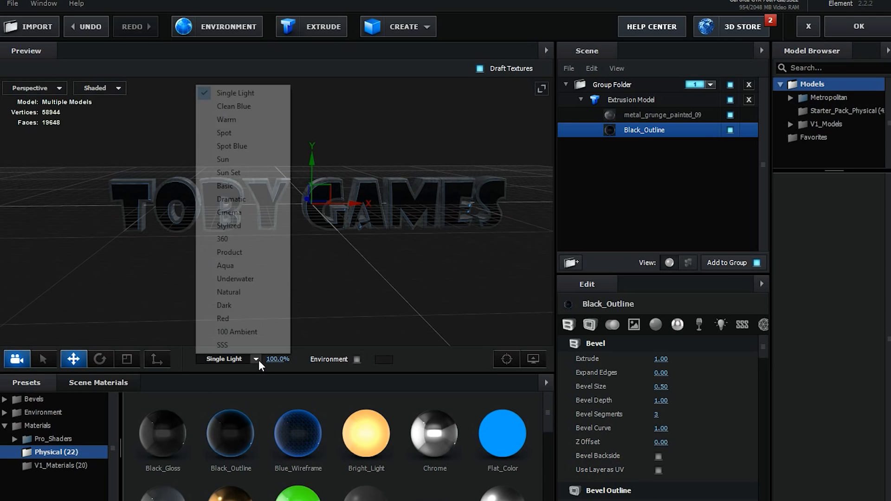
pyautogui.click(241, 253)
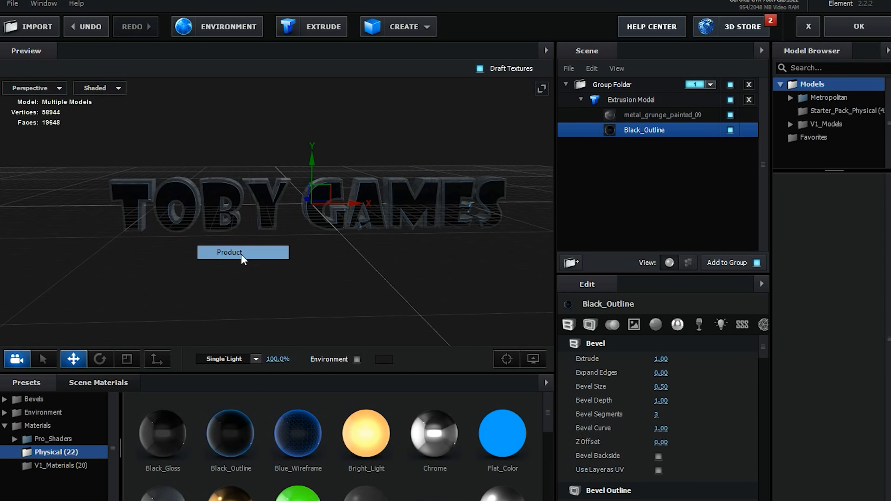
pyautogui.moveTo(274, 242); pyautogui.dragTo(337, 241)
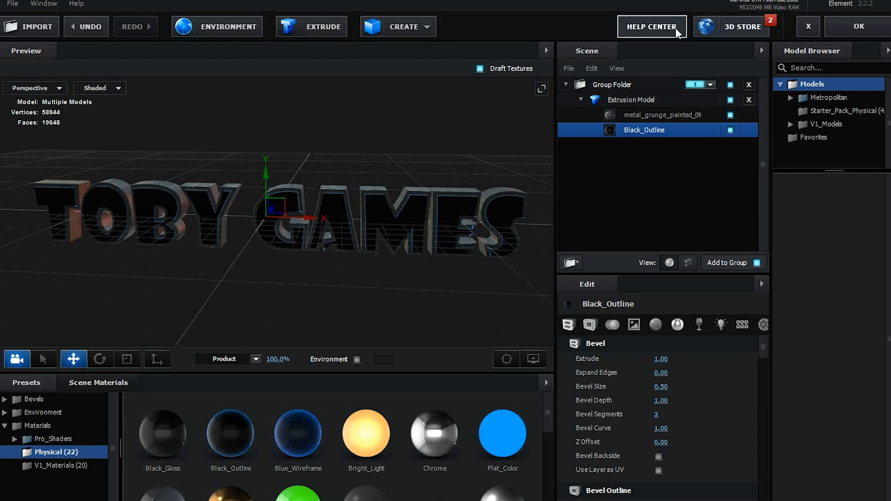
pyautogui.click(859, 29)
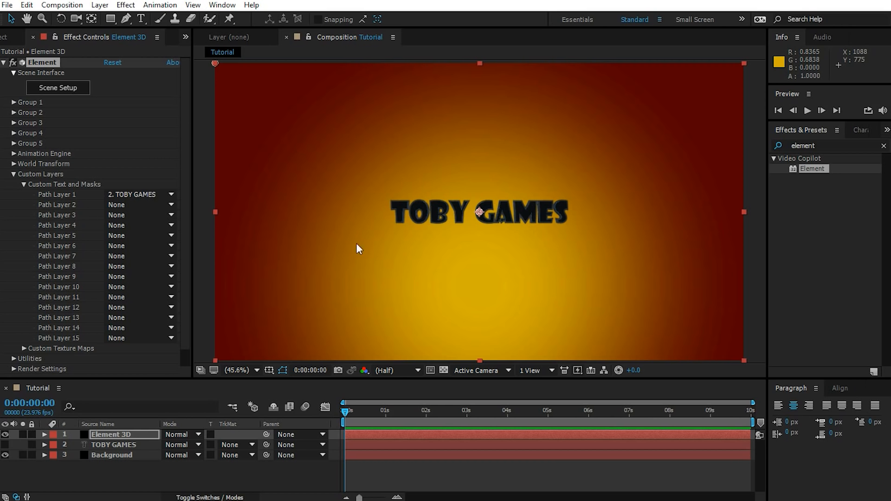
# Enlarge the title by setting the Particle Size of Group 1 to 22.30
pyautogui.click(14, 102)
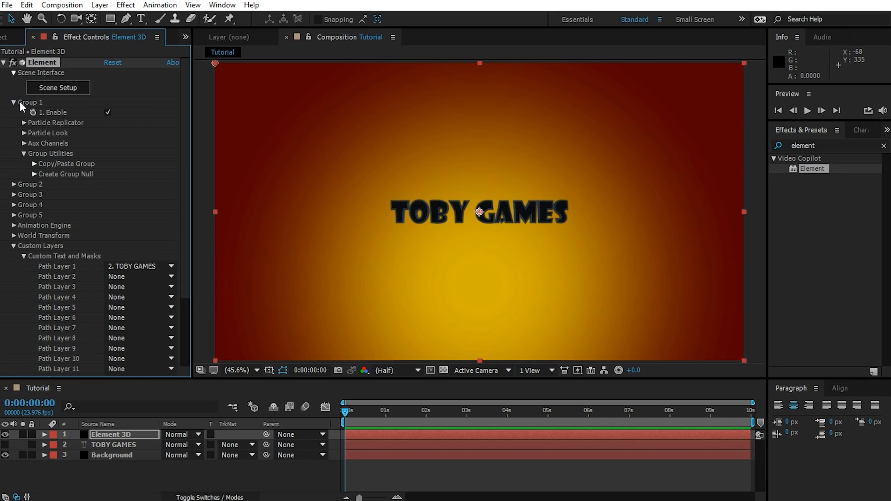
pyautogui.click(24, 133)
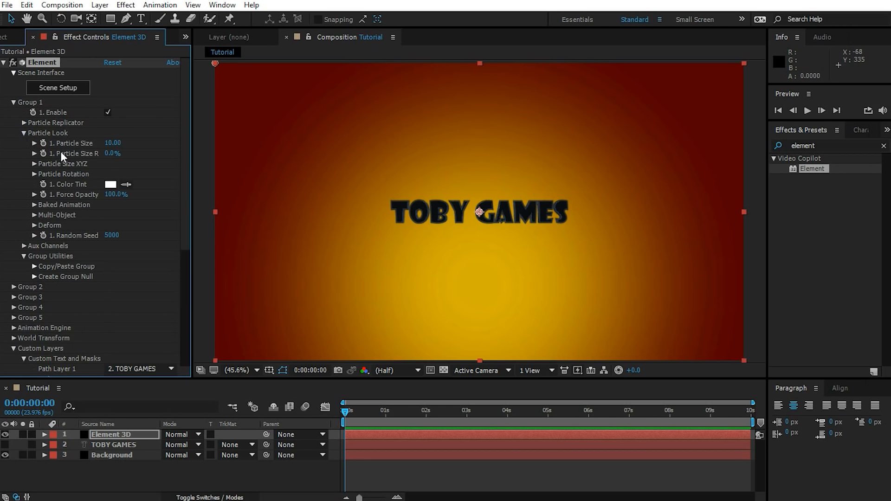
pyautogui.moveTo(113, 143); pyautogui.dragTo(190, 143)
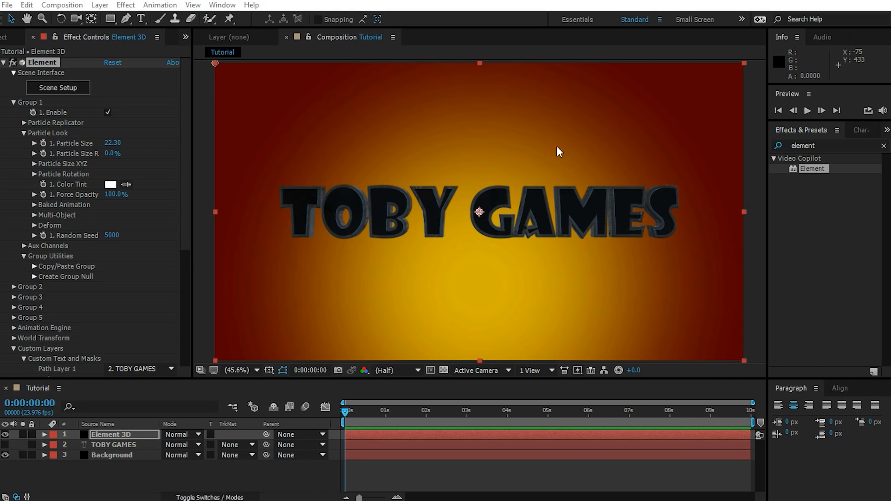
# Add an orange point light at 243% intensity and move it horizontally to the final S of the title
pyautogui.rightClick(97, 466)
pyautogui.moveTo(127, 351)
pyautogui.click(274, 396)
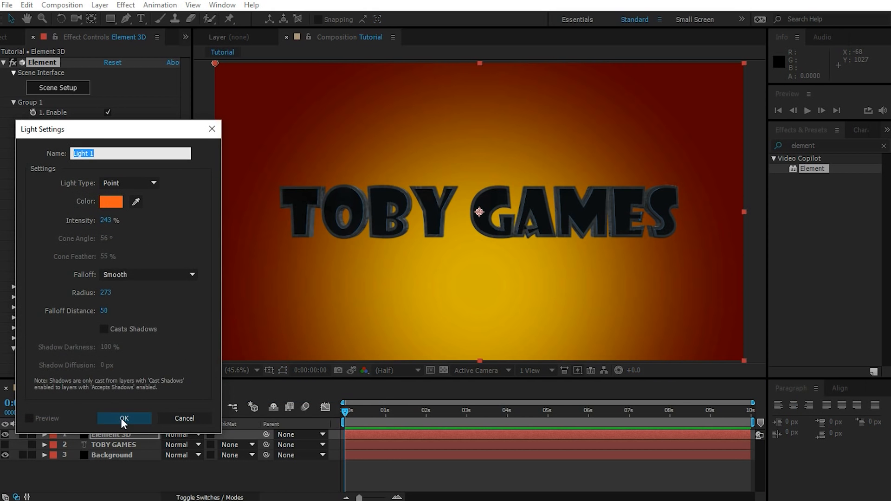
pyautogui.click(122, 418)
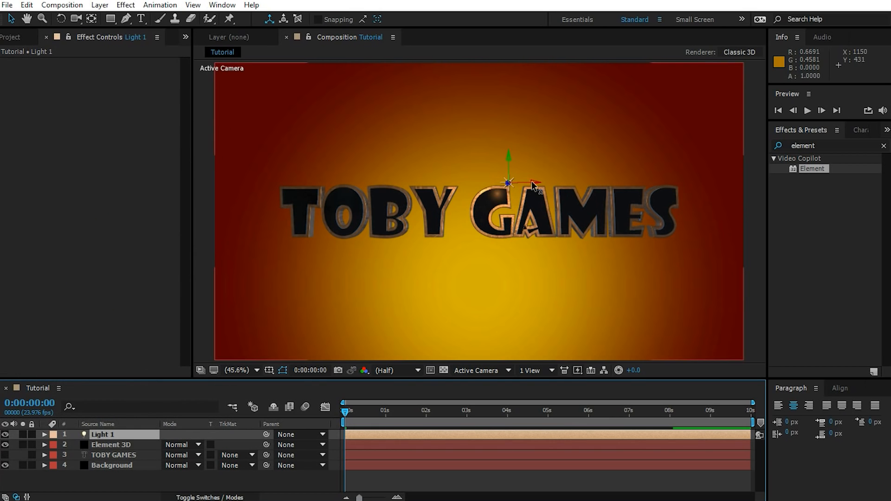
pyautogui.click(508, 182)
pyautogui.moveTo(532, 185); pyautogui.dragTo(677, 182)
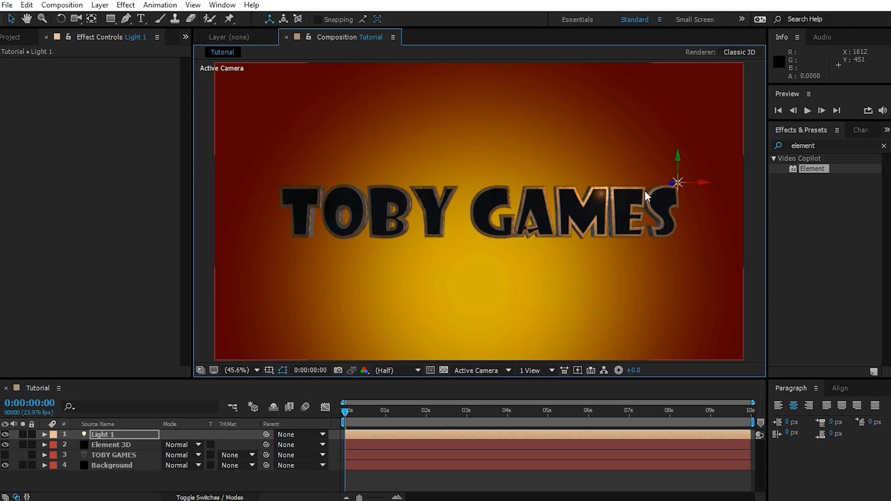
# Add a second point light in light blue and move it to the T of TOBY
pyautogui.rightClick(138, 448)
pyautogui.moveTo(135, 365)
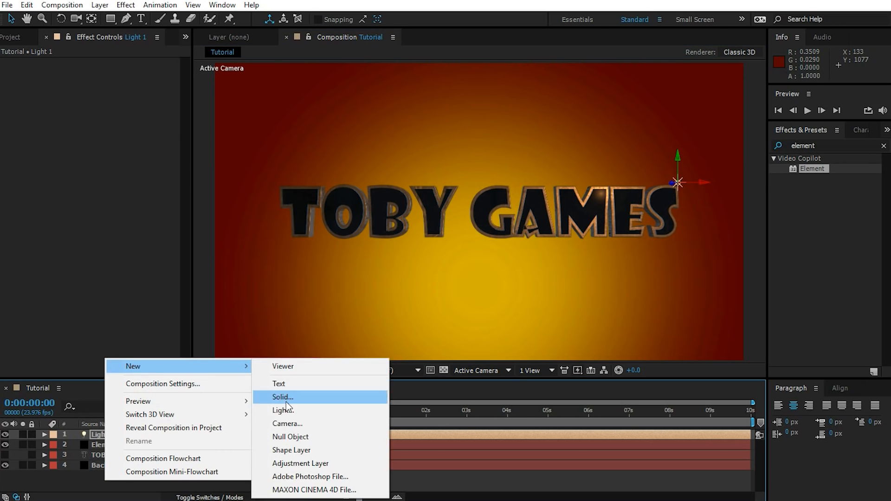
pyautogui.click(284, 409)
pyautogui.click(112, 201)
pyautogui.write('52CBFF')
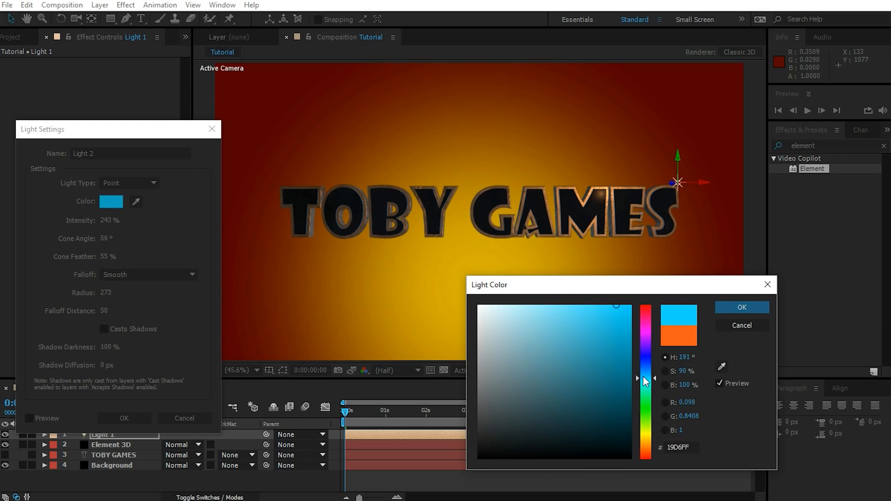
pyautogui.press('Return')
pyautogui.click(129, 420)
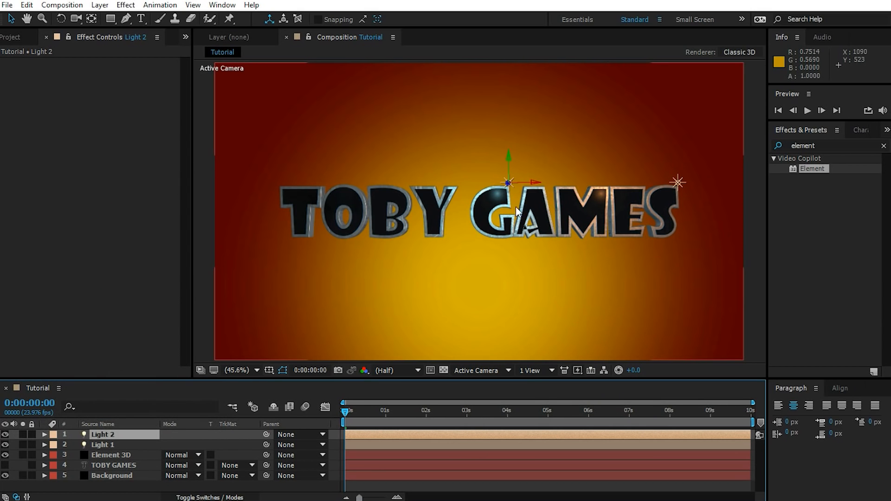
pyautogui.moveTo(533, 182); pyautogui.dragTo(326, 209)
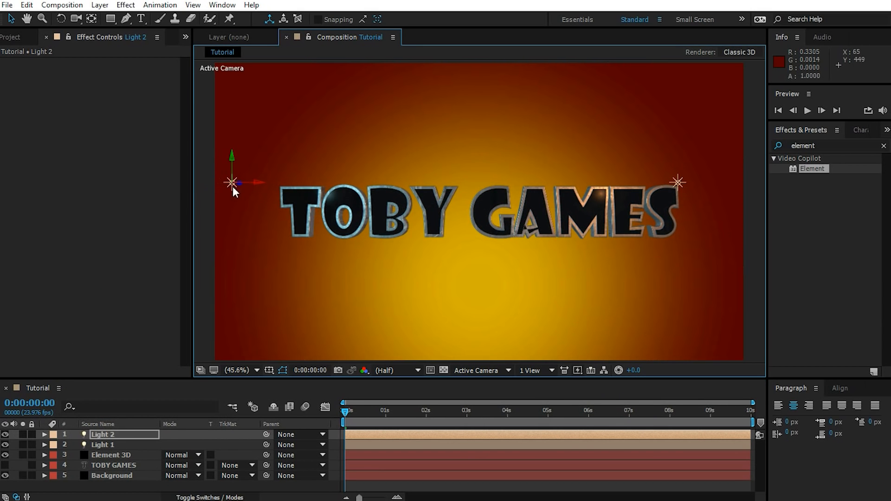
pyautogui.moveTo(233, 185); pyautogui.dragTo(422, 182)
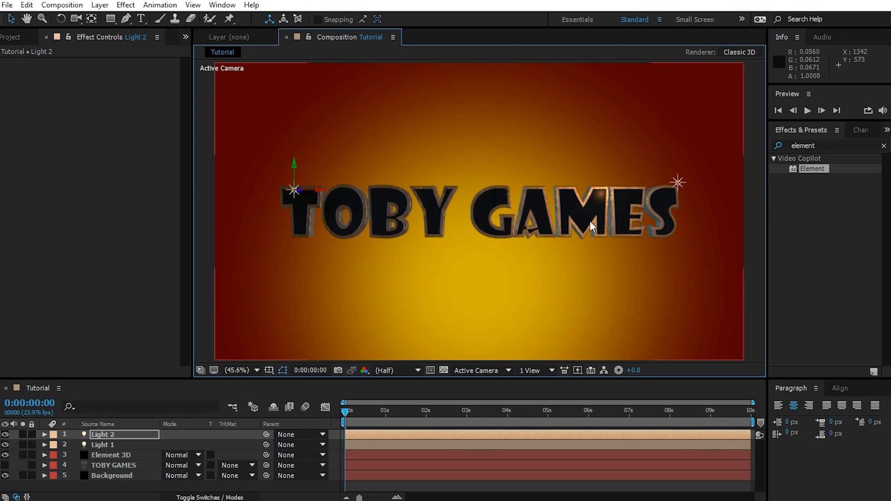
# Add a third point light in pale cream at 243% intensity and place it below and left of the title
pyautogui.rightClick(139, 487)
pyautogui.moveTo(158, 370)
pyautogui.click(314, 414)
pyautogui.click(112, 201)
pyautogui.moveTo(610, 368); pyautogui.dragTo(512, 306)
pyautogui.moveTo(653, 354); pyautogui.dragTo(647, 442)
pyautogui.moveTo(512, 306); pyautogui.dragTo(515, 305)
pyautogui.click(741, 307)
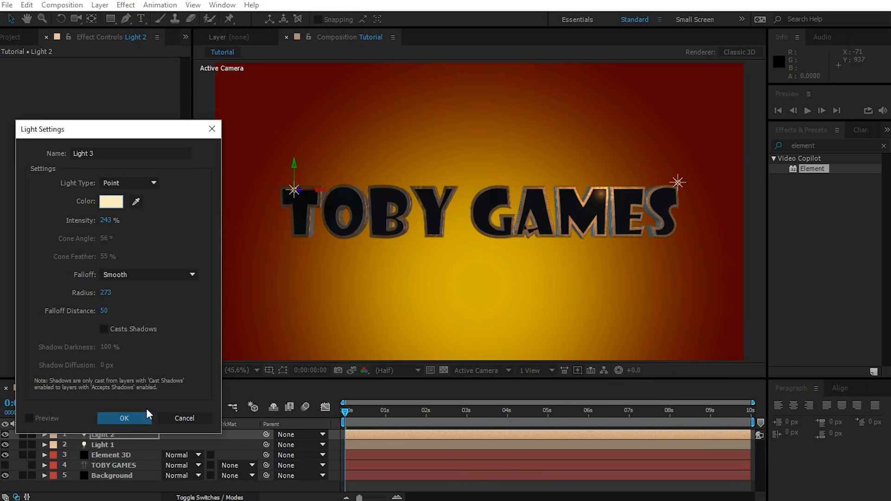
pyautogui.click(139, 415)
pyautogui.moveTo(227, 183); pyautogui.dragTo(234, 317)
pyautogui.moveTo(235, 271); pyautogui.dragTo(235, 271)
# Move Light 1 farther up and to the right, away from the end of the title
pyautogui.click(677, 183)
pyautogui.moveTo(701, 184); pyautogui.dragTo(731, 187)
pyautogui.moveTo(718, 158); pyautogui.dragTo(721, 130)
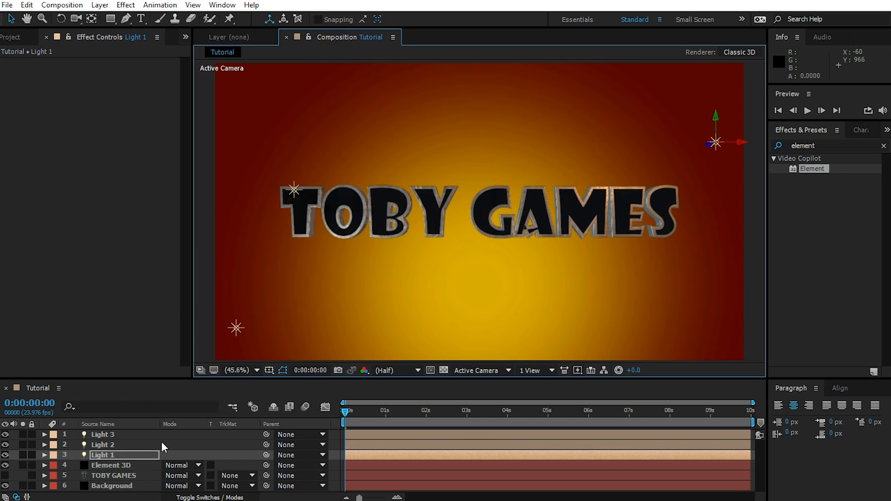
# Delete all three point lights from the composition
pyautogui.keyDown('shift'); pyautogui.click(123, 436); pyautogui.keyUp('shift')
pyautogui.press('Delete')
# Set the Element 3D layer's Add Lighting option to Product in the Element render settings
pyautogui.click(125, 433)
pyautogui.scroll(-5, 49, 253)
pyautogui.click(13, 158)
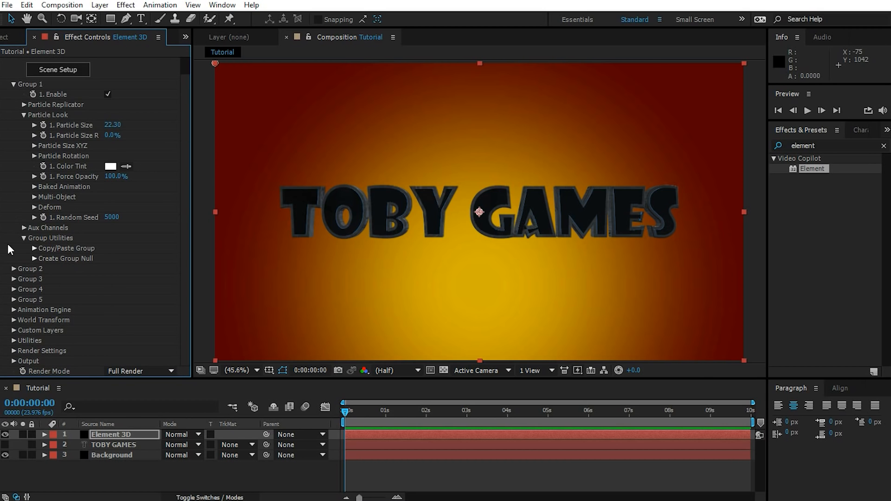
pyautogui.click(14, 351)
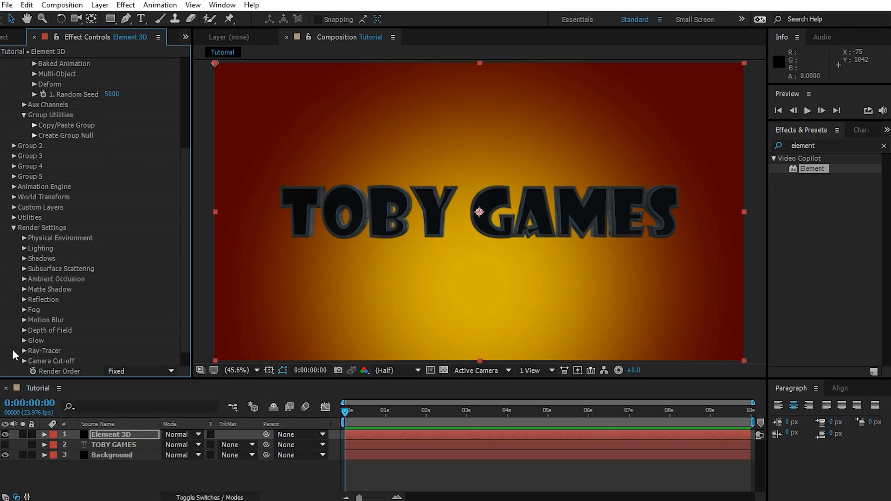
pyautogui.click(24, 248)
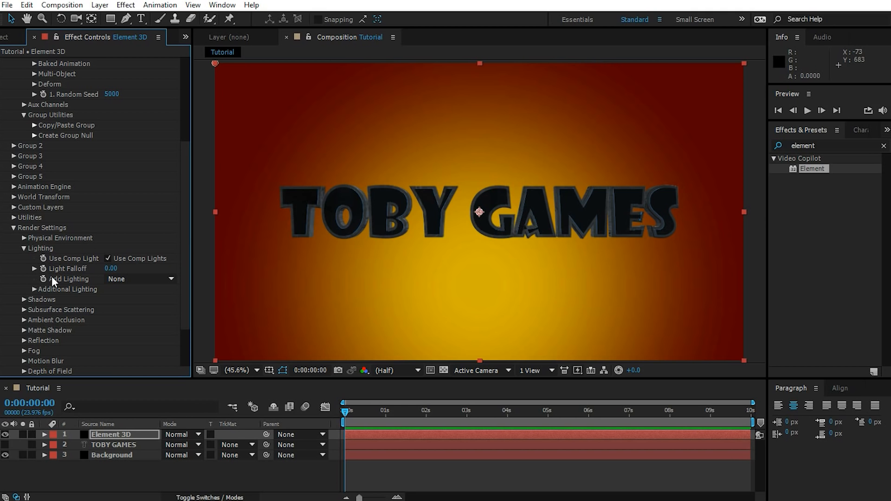
pyautogui.click(152, 279)
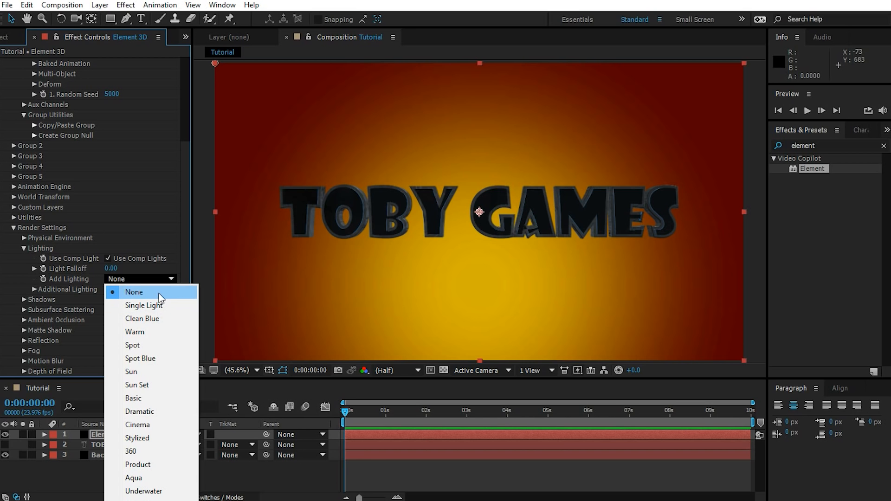
pyautogui.click(138, 464)
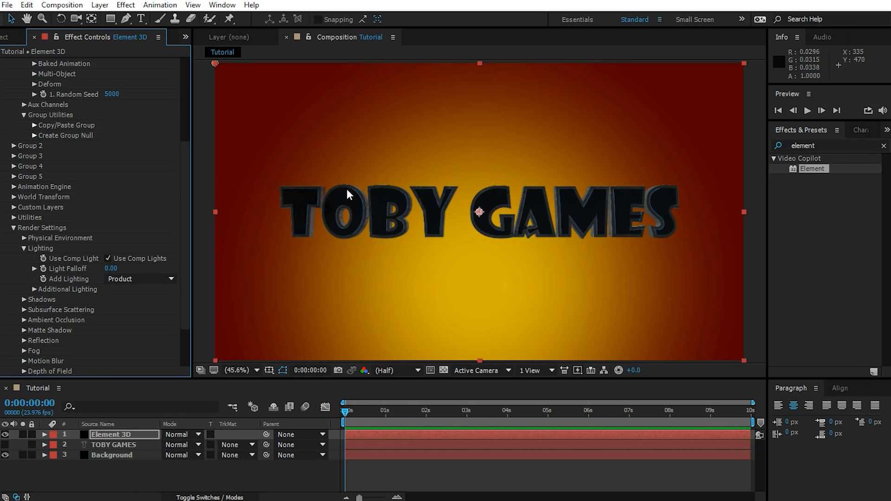
# Set the additional lighting's brightness multiplier to 299% and its rotation to X -30°, Y 47° and Z 11°
pyautogui.click(34, 289)
pyautogui.moveTo(120, 303); pyautogui.dragTo(154, 302)
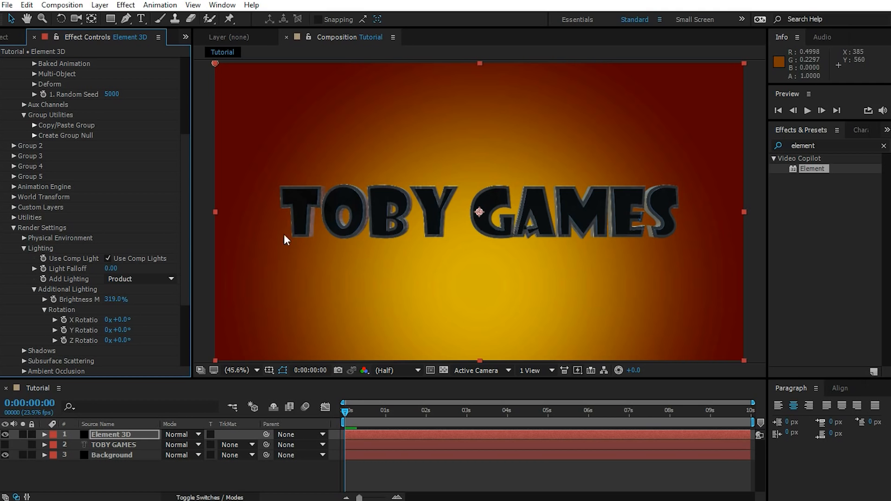
pyautogui.moveTo(119, 319); pyautogui.dragTo(127, 339)
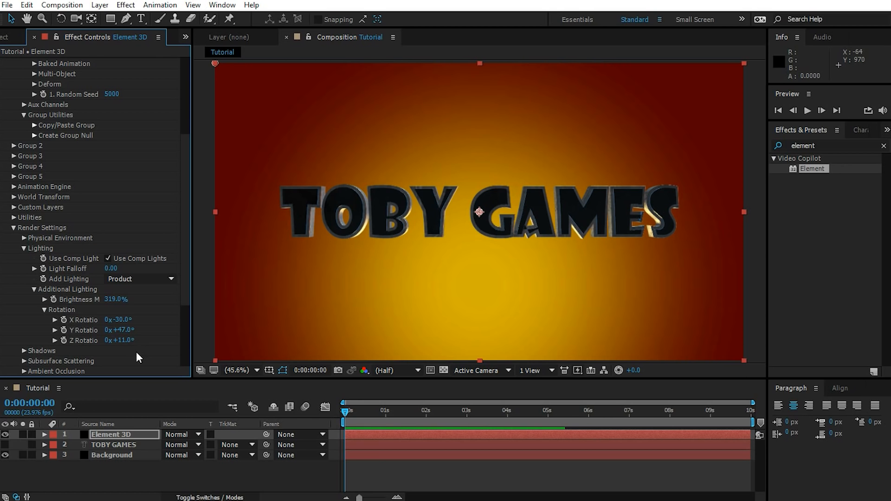
pyautogui.moveTo(116, 299); pyautogui.dragTo(116, 312)
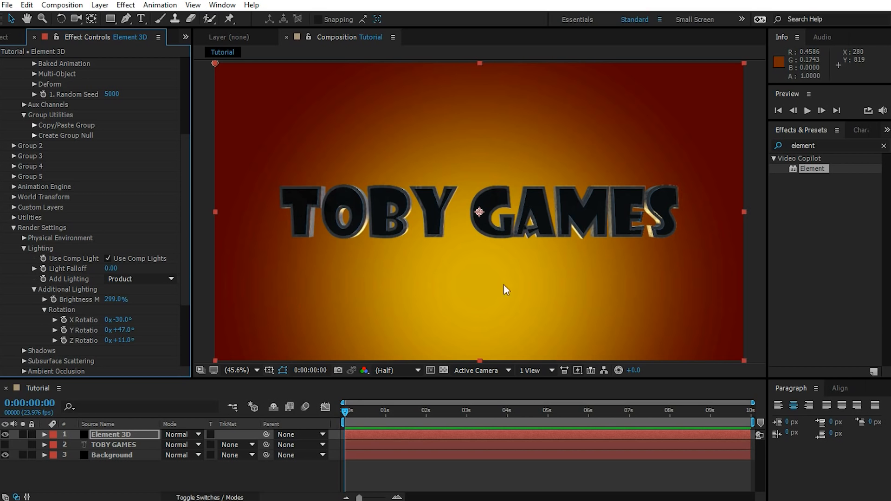
# Try tilting the Group 1 title with a 52° particle X Rotation and reset it to 0°
pyautogui.scroll(5, 183, 265)
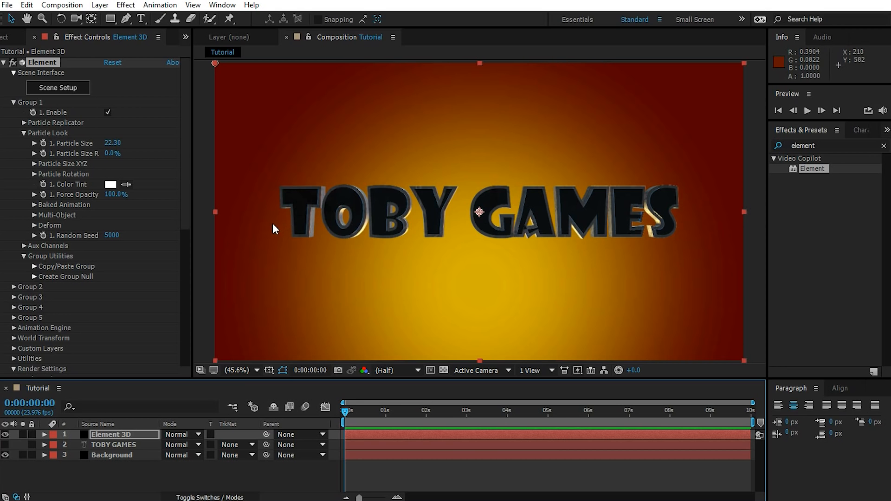
pyautogui.moveTo(346, 410); pyautogui.dragTo(584, 435)
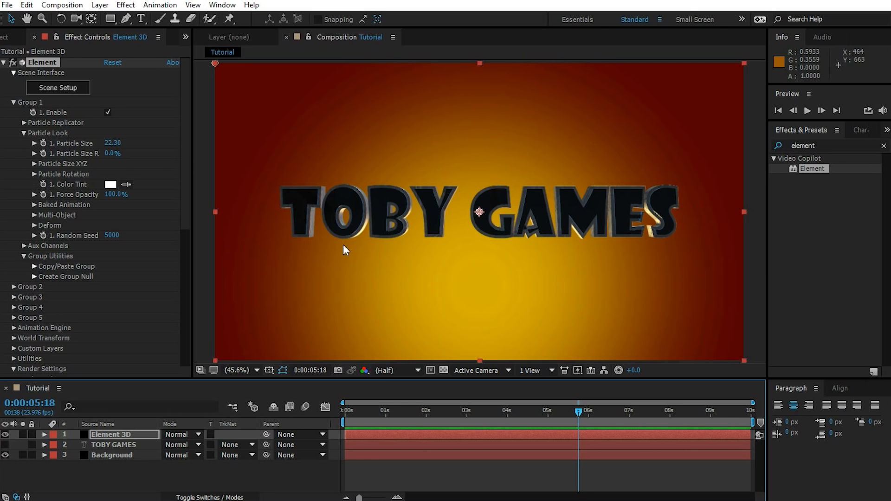
pyautogui.moveTo(579, 411); pyautogui.dragTo(692, 411)
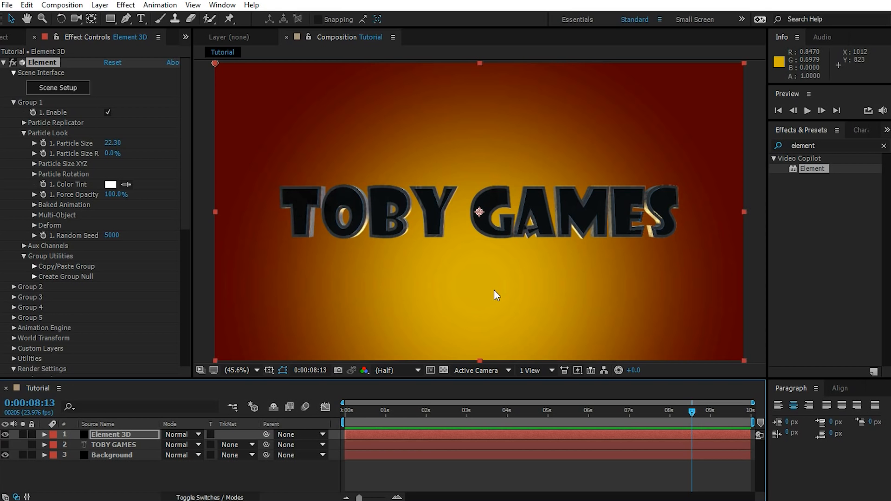
pyautogui.click(41, 63)
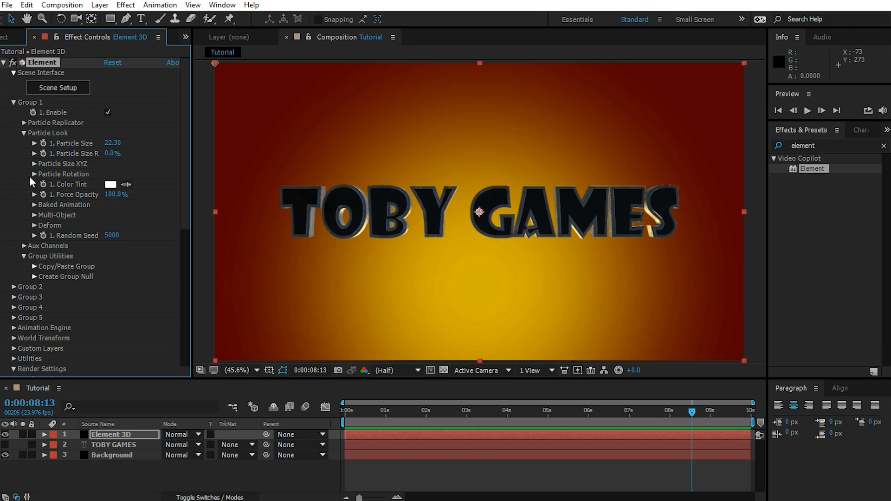
pyautogui.moveTo(123, 198); pyautogui.dragTo(166, 207)
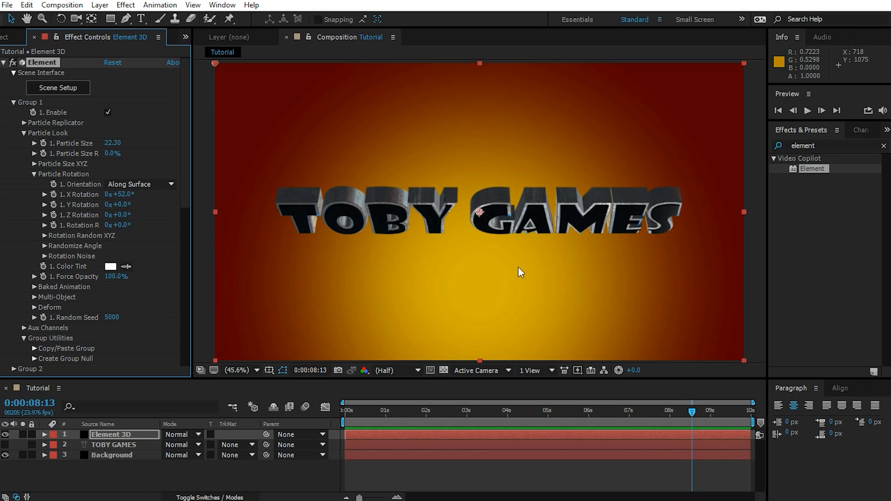
pyautogui.click(120, 194)
pyautogui.write('0')
pyautogui.press('Return')
# Enable Multi-Object for Group 1 and widen the effect controls area so the full property names fit
pyautogui.scroll(-3, 182, 190)
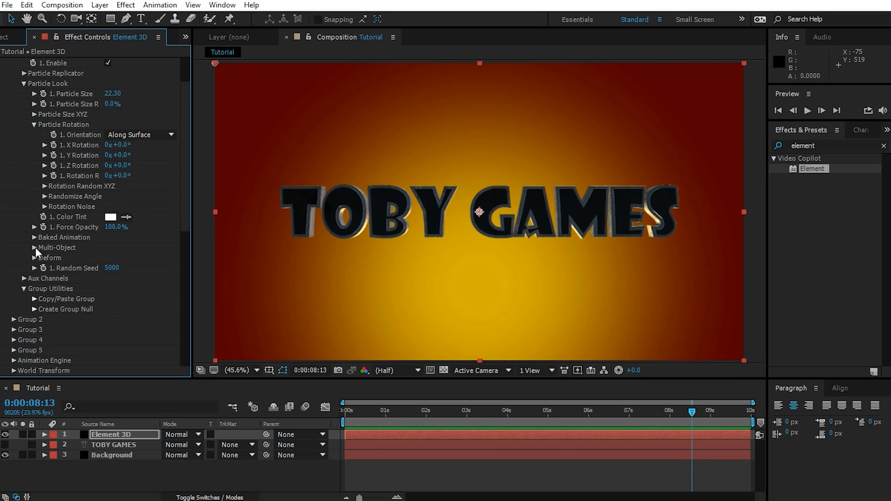
pyautogui.click(34, 248)
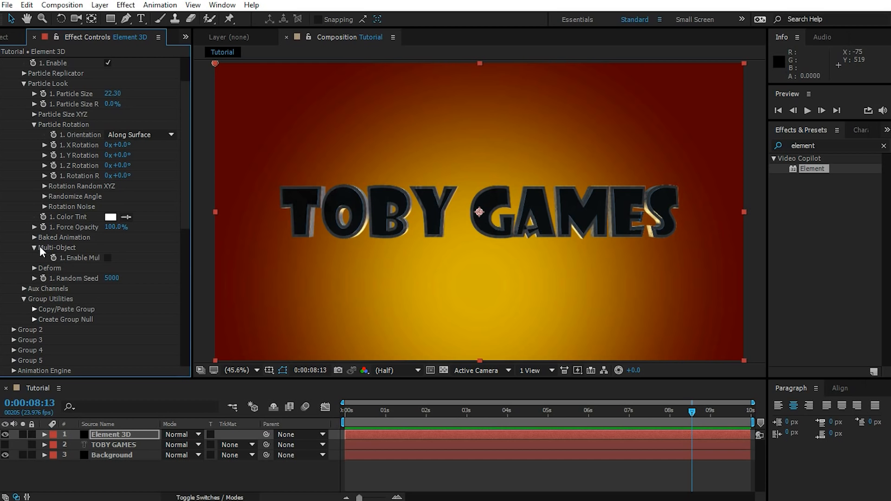
pyautogui.click(108, 258)
pyautogui.scroll(-5, 172, 175)
pyautogui.scroll(-1, 184, 188)
pyautogui.scroll(-3, 185, 193)
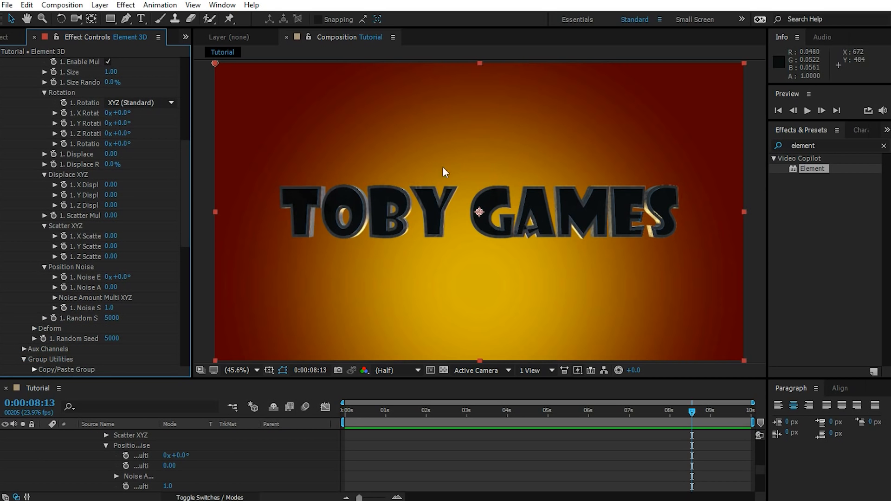
pyautogui.moveTo(186, 155); pyautogui.dragTo(247, 164)
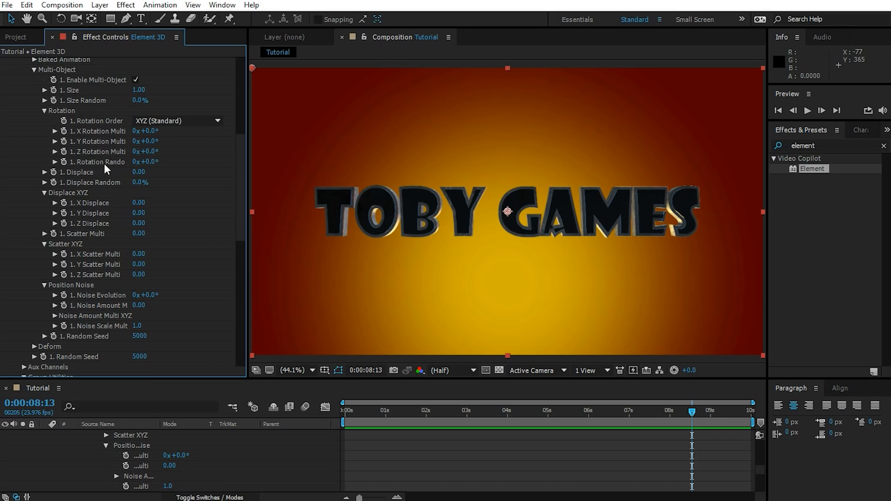
# Keyframe the Multi-Object Rotation Random at 0:00:00:00 with a value of 120°
pyautogui.moveTo(149, 162); pyautogui.dragTo(180, 177)
pyautogui.moveTo(692, 412); pyautogui.dragTo(308, 410)
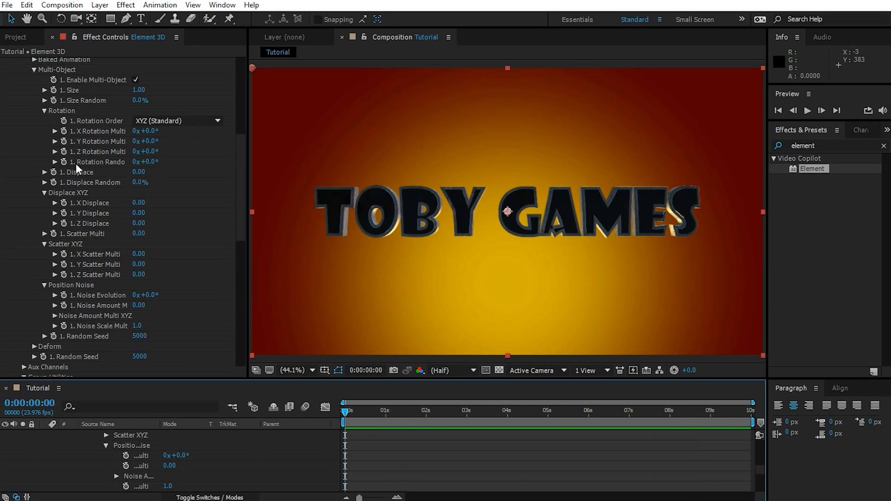
pyautogui.click(63, 161)
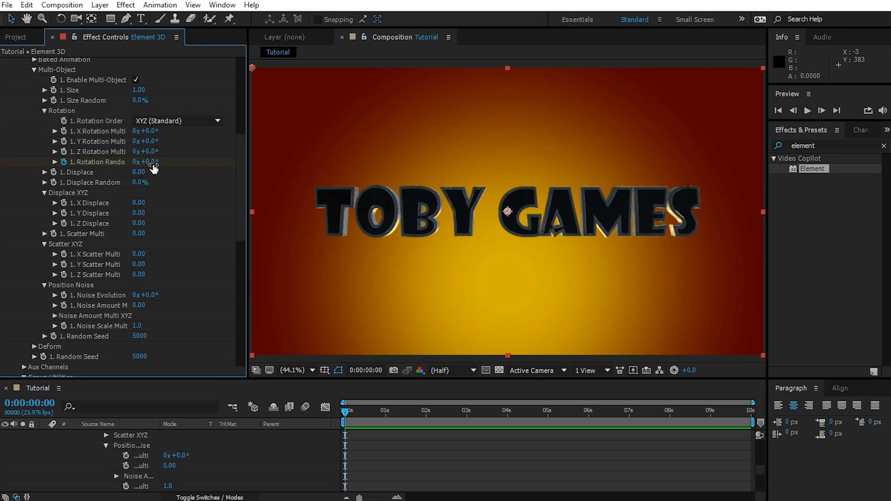
pyautogui.moveTo(152, 162); pyautogui.dragTo(227, 170)
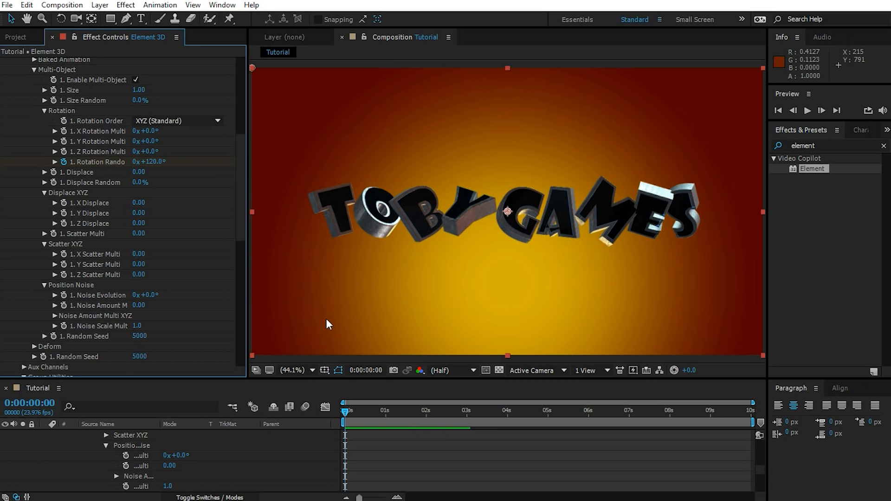
# Add a Rotation Random keyframe of 0° at 0:00:06:00 so the letters straighten
pyautogui.moveTo(347, 409); pyautogui.dragTo(591, 421)
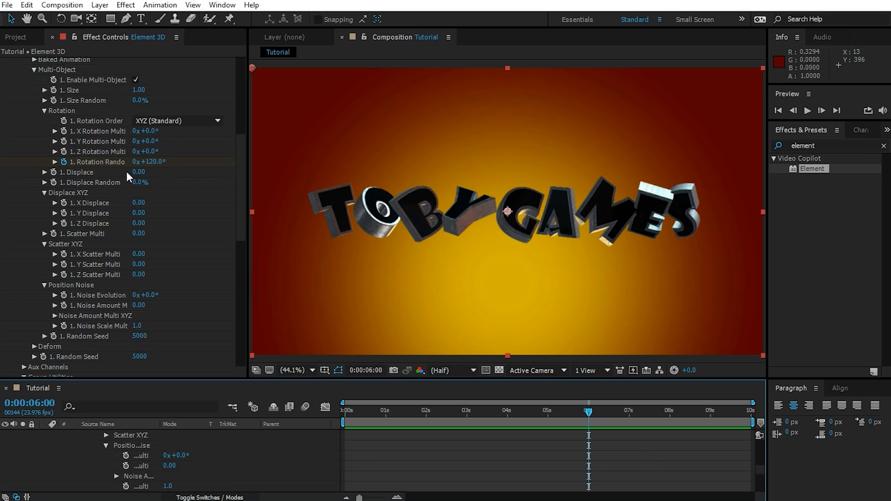
pyautogui.click(161, 162)
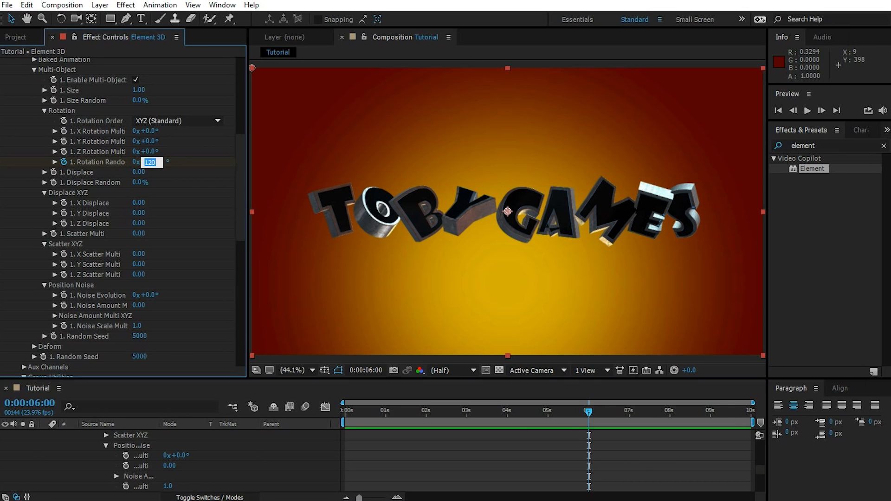
pyautogui.write('0')
pyautogui.press('Return')
# Keyframe the Multi-Object Displace at 0:00:00:00 with a value of 0.29
pyautogui.moveTo(586, 412); pyautogui.dragTo(296, 408)
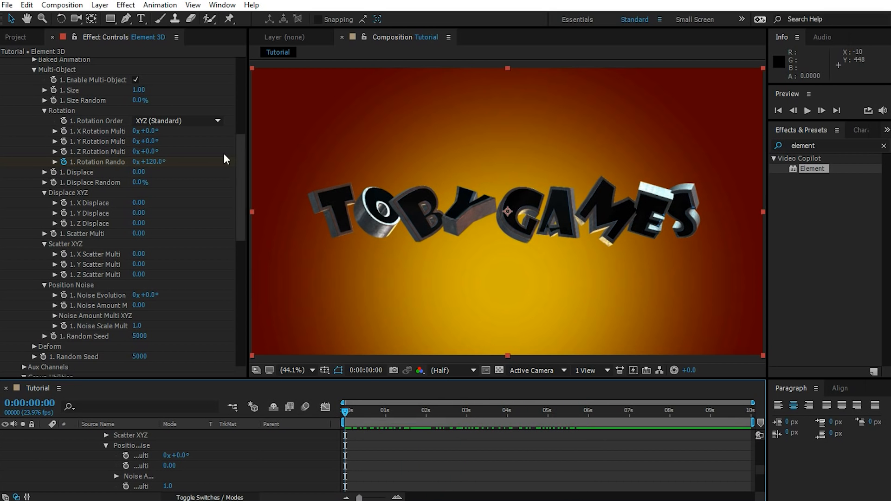
pyautogui.click(54, 173)
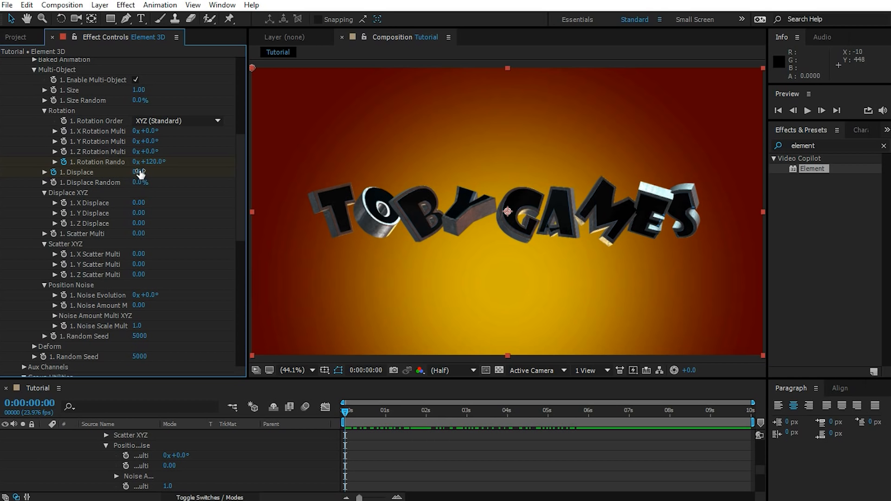
pyautogui.moveTo(141, 172); pyautogui.dragTo(180, 196)
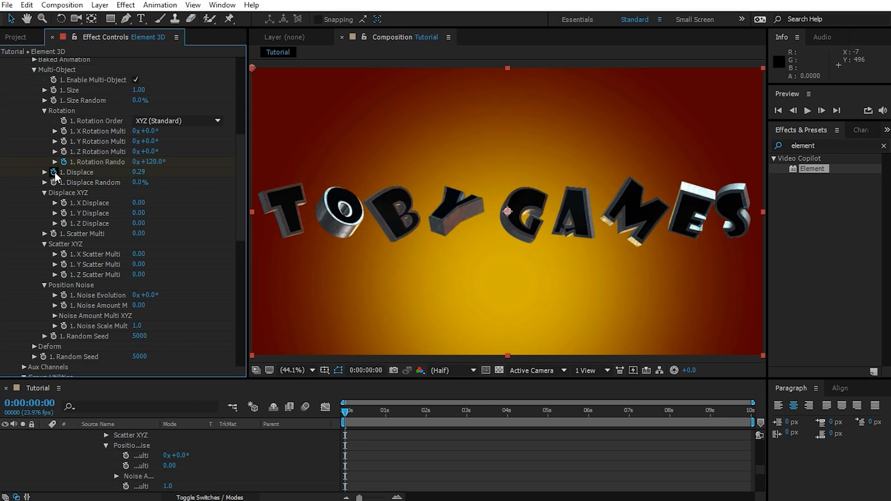
# Add a Displace keyframe of 0.10 at 0:00:06:00 to bring the letters closer together
pyautogui.moveTo(344, 415); pyautogui.dragTo(588, 425)
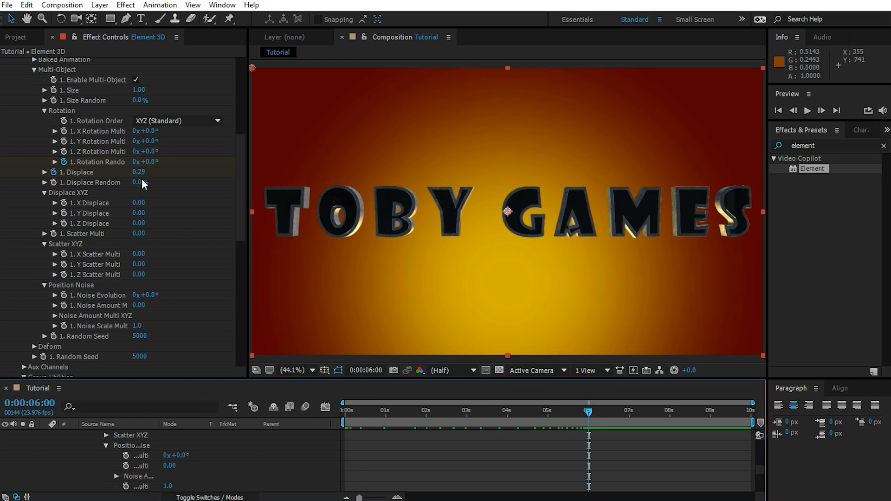
pyautogui.moveTo(139, 172); pyautogui.dragTo(133, 176)
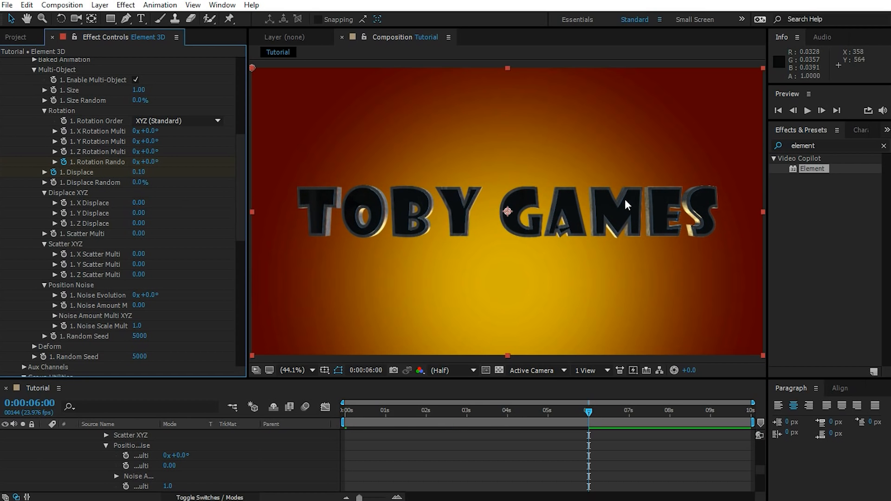
pyautogui.moveTo(588, 413)
pyautogui.mouseDown()
pyautogui.moveTo(394, 415)
pyautogui.moveTo(323, 429)
pyautogui.moveTo(588, 425)
pyautogui.mouseUp()
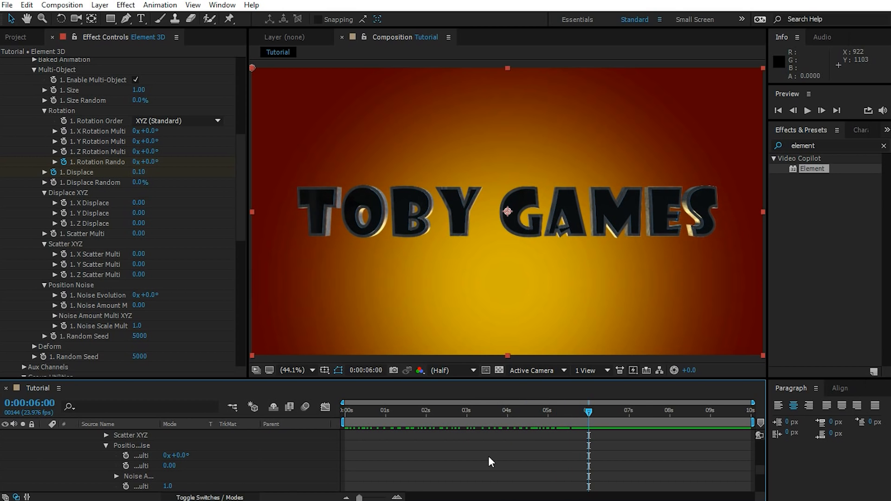
# Reveal the Element 3D layer's keyframes in the timeline and apply Easy Ease to all Rotation Random and Displace keyframes
pyautogui.scroll(10, 491, 453)
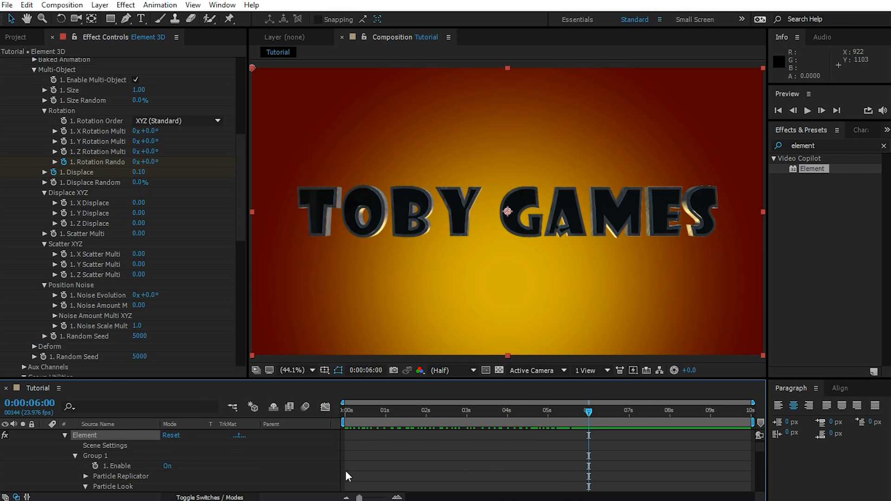
pyautogui.click(108, 455)
pyautogui.click(44, 434)
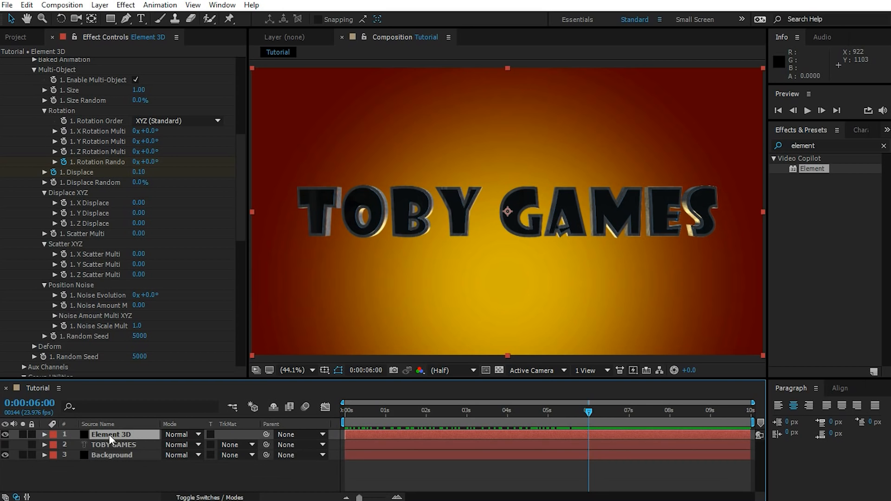
pyautogui.press('u')
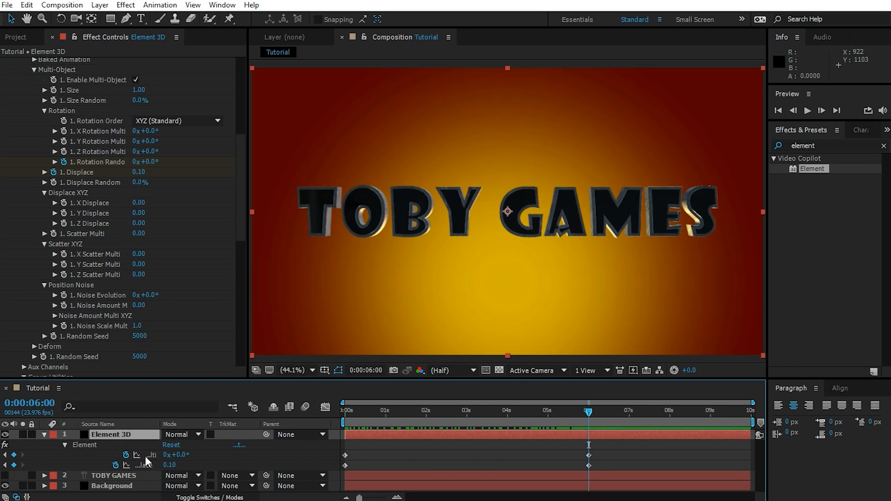
pyautogui.moveTo(161, 424); pyautogui.dragTo(227, 424)
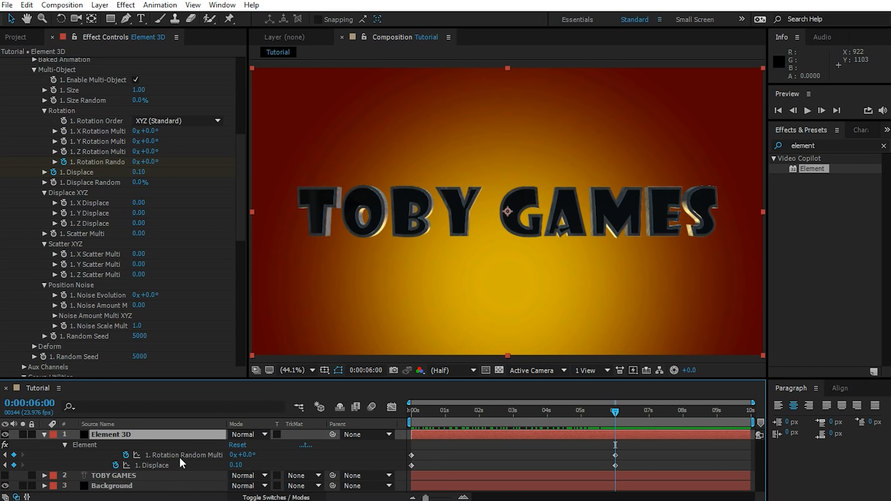
pyautogui.moveTo(650, 452); pyautogui.dragTo(407, 472)
pyautogui.press('F9')
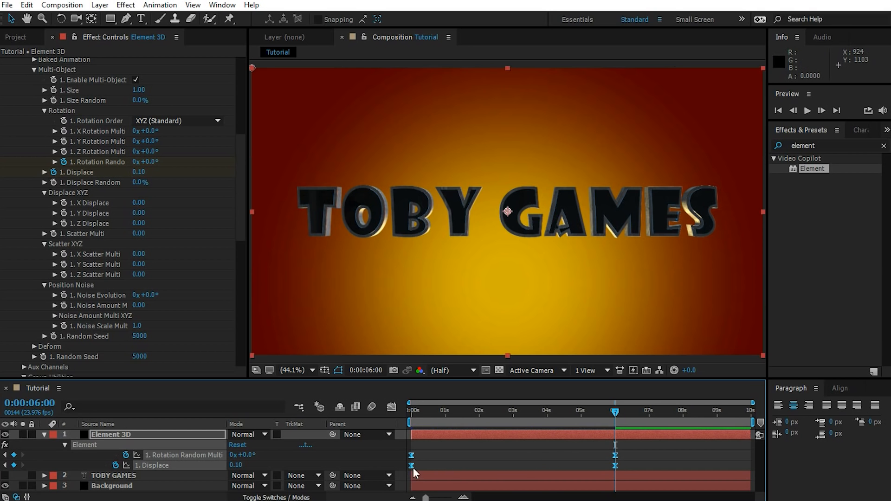
# Scrub through the animation to 0:00:05:14 and narrow the effect controls area to enlarge the composition view
pyautogui.moveTo(614, 413); pyautogui.dragTo(600, 451)
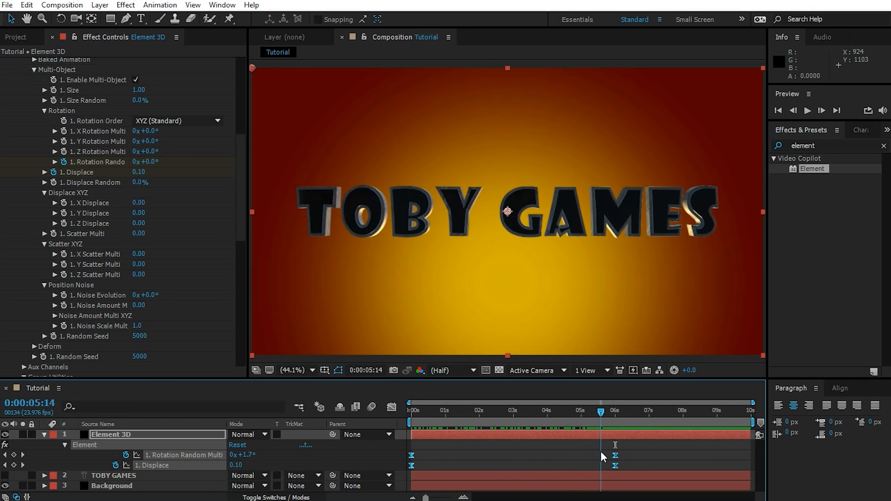
pyautogui.click(630, 321)
pyautogui.moveTo(246, 238); pyautogui.dragTo(154, 234)
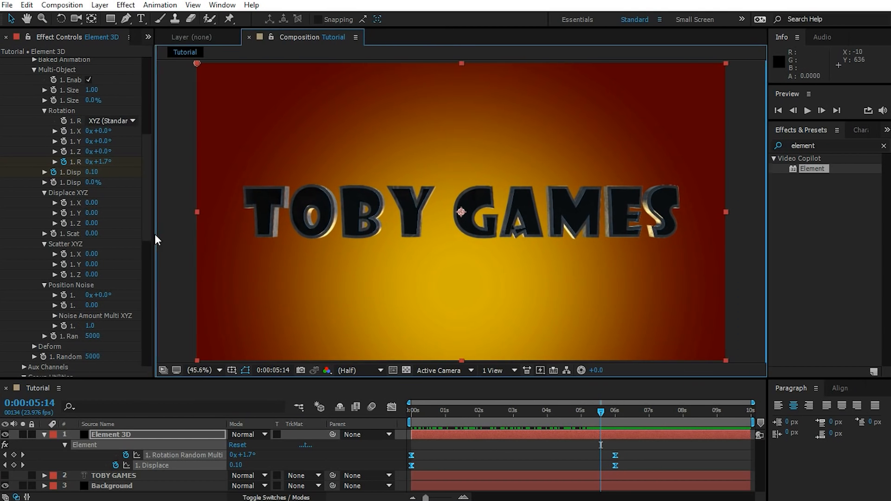
# Search the effects for "light sweep" and apply CC Light Sweep to the Element 3D layer at 0:00:06:01
pyautogui.moveTo(602, 410); pyautogui.dragTo(614, 425)
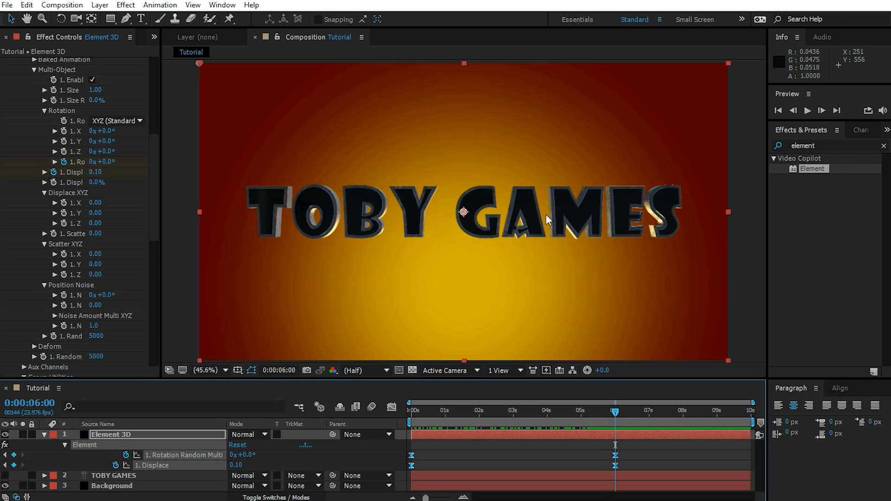
pyautogui.click(617, 410)
pyautogui.click(810, 136)
pyautogui.click(823, 145)
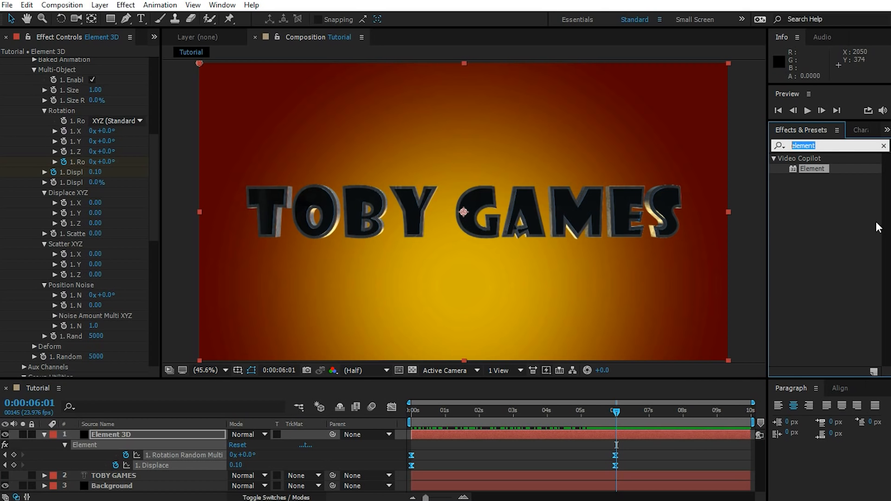
pyautogui.write('light sweep')
pyautogui.moveTo(817, 169); pyautogui.dragTo(112, 431)
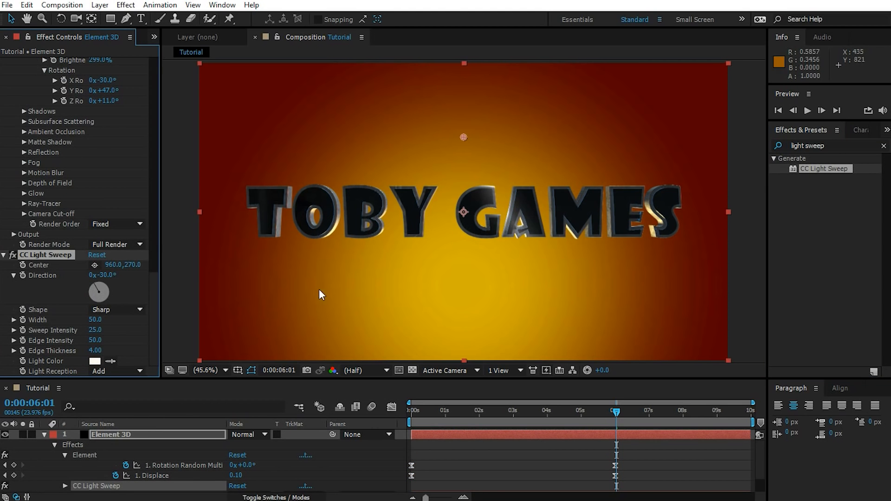
# Set the Light Sweep's direction to +30° and place its center just before the title's T, at about 110, 358
pyautogui.moveTo(464, 137); pyautogui.dragTo(334, 148)
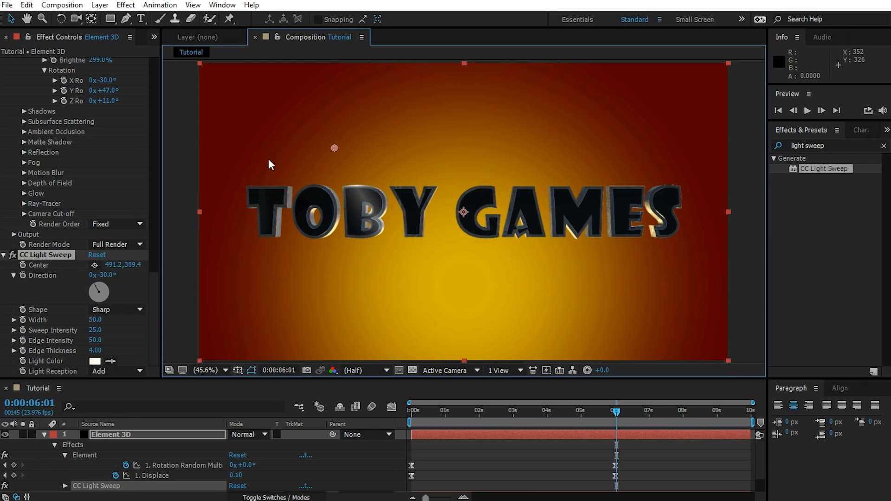
pyautogui.moveTo(96, 283); pyautogui.dragTo(107, 281)
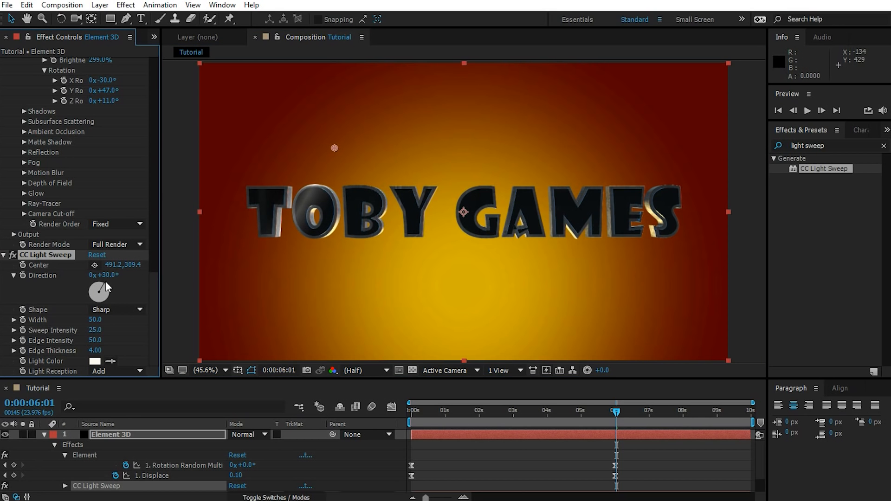
pyautogui.moveTo(334, 148); pyautogui.dragTo(234, 163)
pyautogui.moveTo(618, 410); pyautogui.dragTo(455, 411)
pyautogui.click(616, 412)
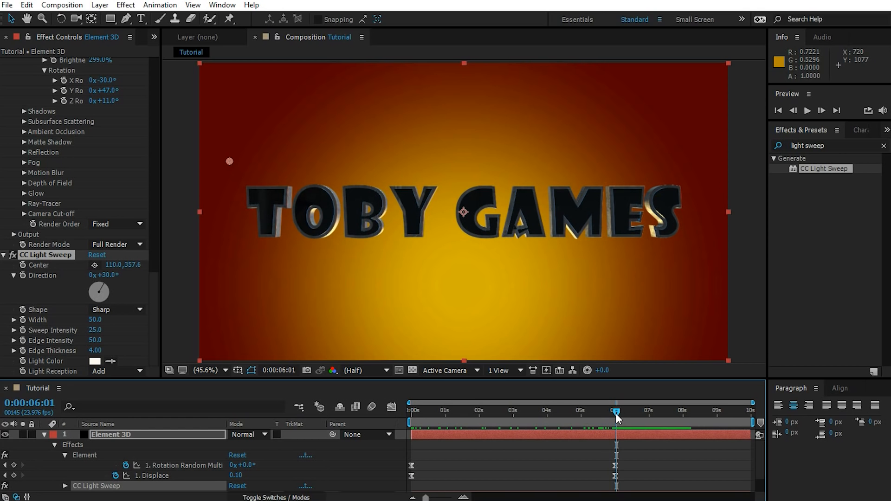
# At 0:00:06:12, move the Light Sweep's center outside the frame before the title, to about -205, 400, and start keyframing Center
pyautogui.moveTo(614, 414); pyautogui.dragTo(632, 413)
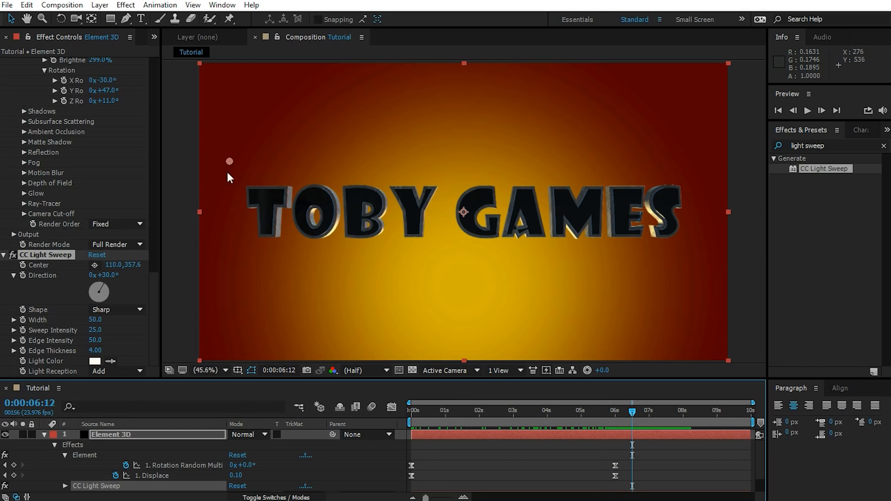
pyautogui.moveTo(229, 161); pyautogui.dragTo(149, 160)
pyautogui.press(',')
pyautogui.press(',')
pyautogui.moveTo(289, 183)
pyautogui.mouseDown()
pyautogui.moveTo(290, 165)
pyautogui.moveTo(254, 193)
pyautogui.moveTo(307, 198)
pyautogui.moveTo(283, 194)
pyautogui.mouseUp()
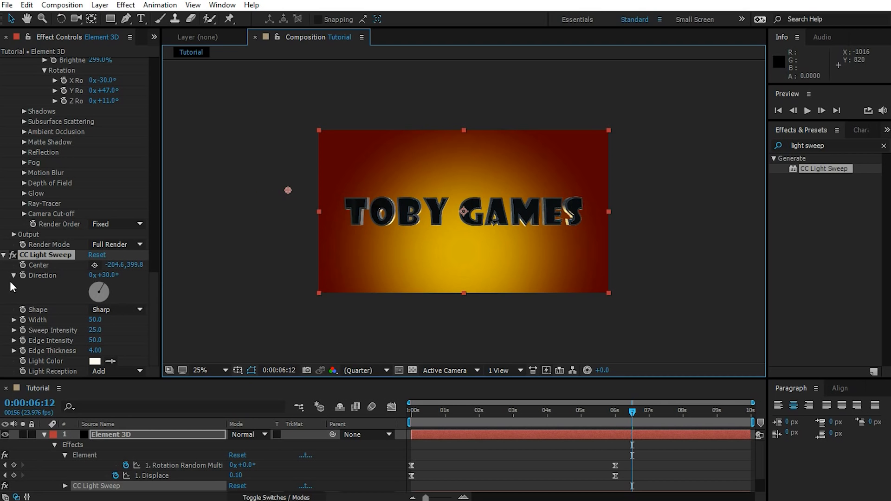
pyautogui.click(23, 265)
# Add a Light Sweep Center keyframe at 0:00:07:12 past the title's end, at about 2099, 400, and preview the sweep
pyautogui.moveTo(633, 409); pyautogui.dragTo(665, 416)
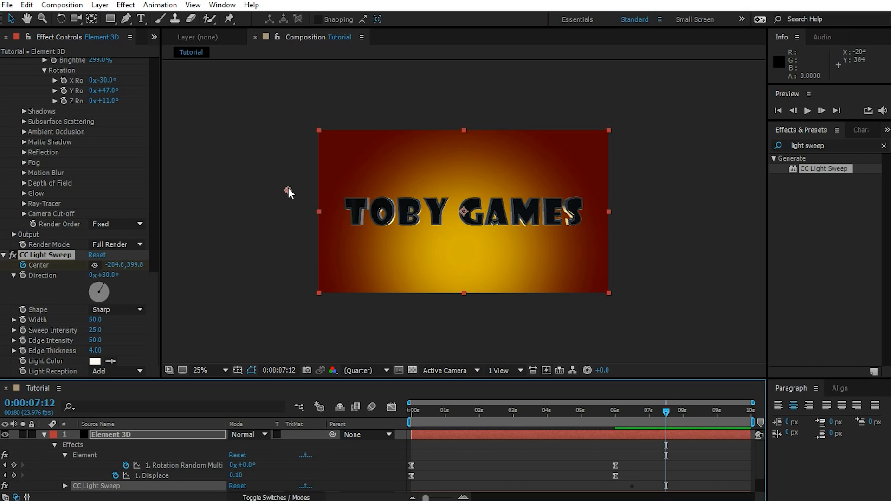
pyautogui.moveTo(288, 188); pyautogui.dragTo(618, 207)
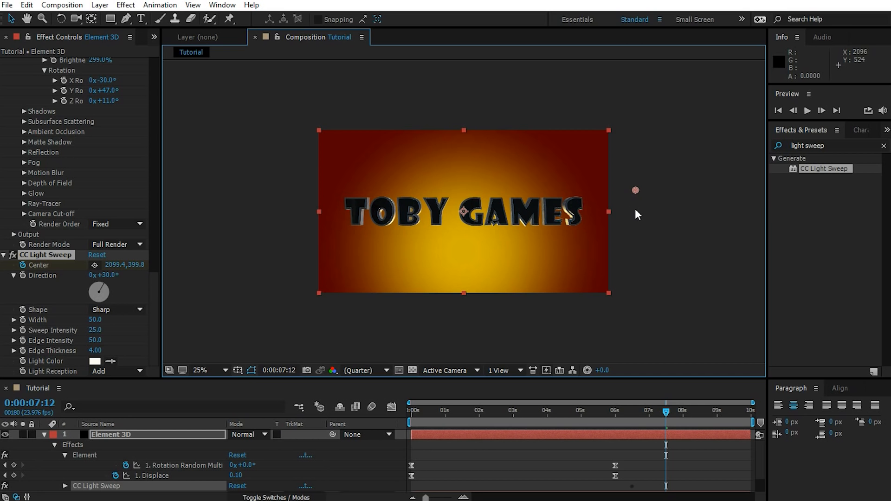
pyautogui.moveTo(664, 414); pyautogui.dragTo(574, 413)
pyautogui.hotkey('shift', '/')
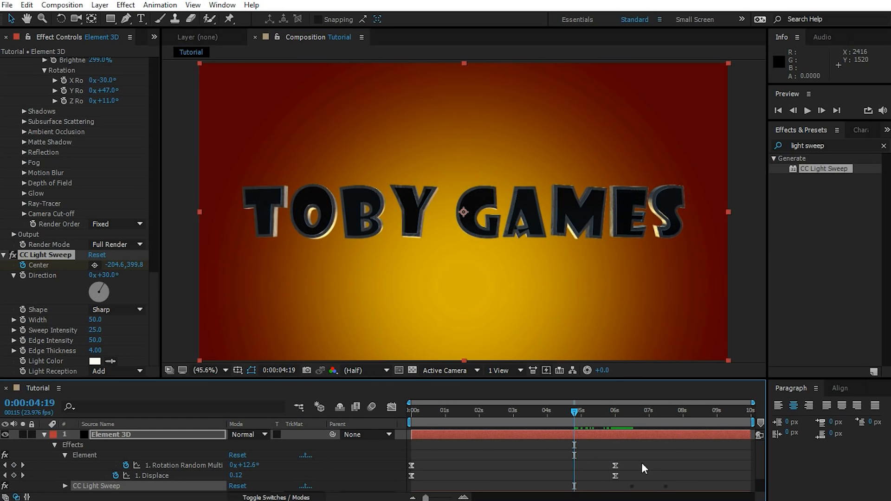
pyautogui.click(660, 464)
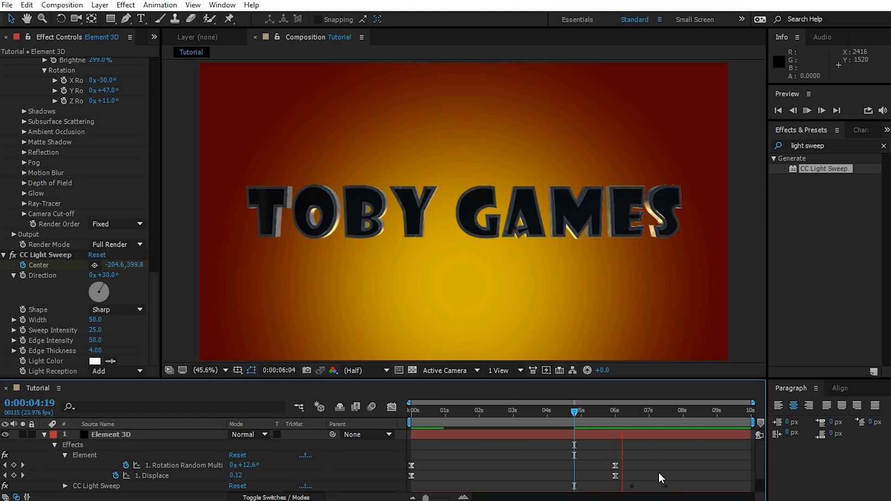
# Reveal the Element 3D layer's keyframes, shift both Light Sweep Center keyframes earlier to start at about 0:00:06:03, and preview the animation
pyautogui.click(638, 411)
pyautogui.moveTo(639, 411); pyautogui.dragTo(619, 426)
pyautogui.click(622, 434)
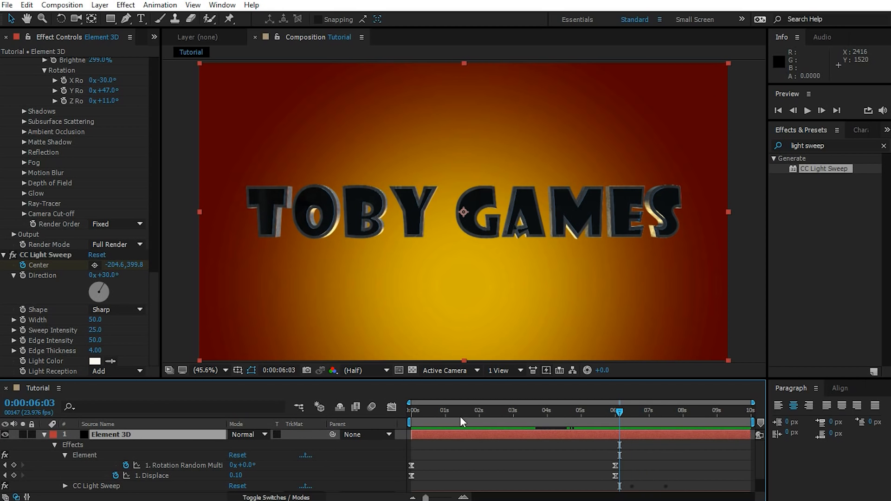
pyautogui.press('u')
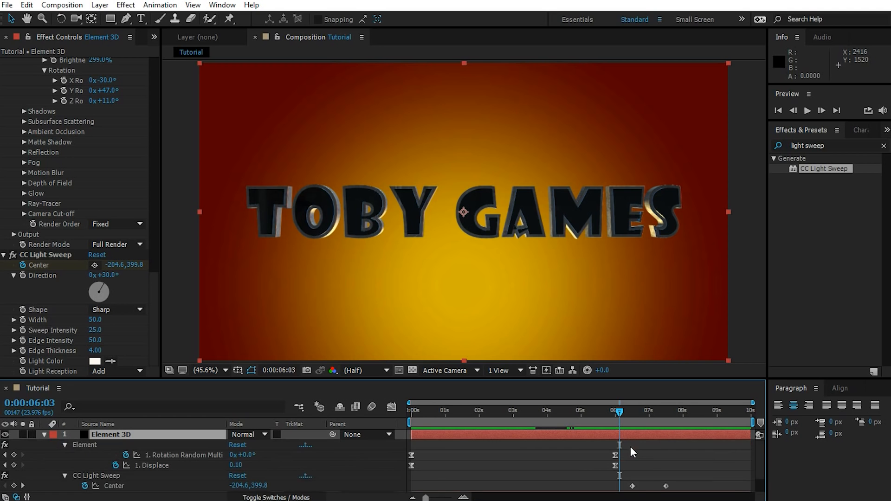
pyautogui.click(185, 486)
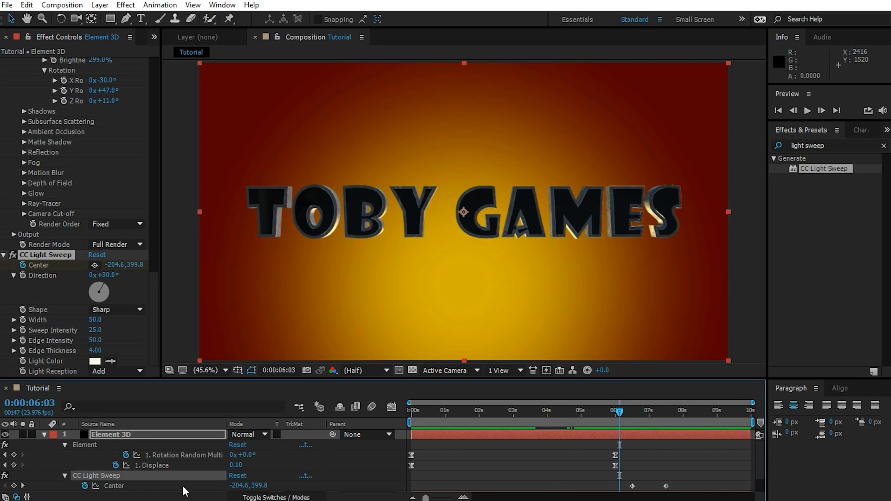
pyautogui.moveTo(634, 491); pyautogui.dragTo(619, 489)
pyautogui.moveTo(620, 415); pyautogui.dragTo(509, 422)
pyautogui.click(542, 448)
pyautogui.press('space')
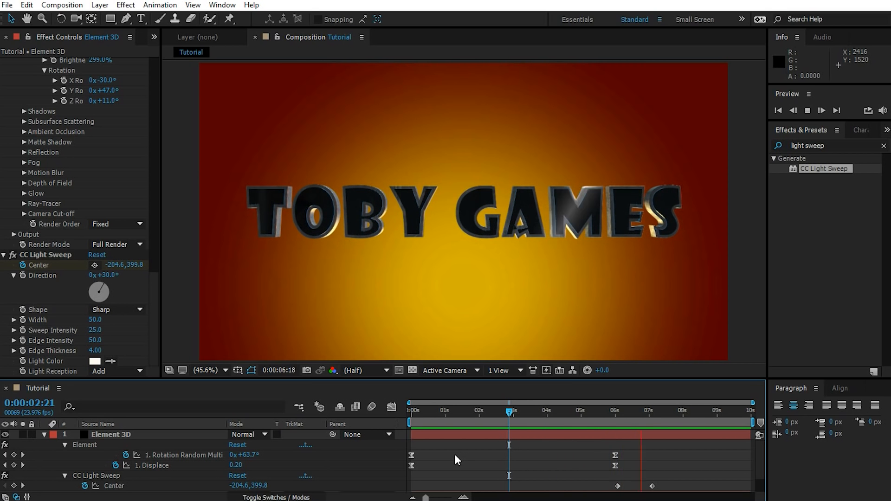
# At 0:00:06:10, change the Light Sweep's light color to turquoise, 60FDC8
pyautogui.moveTo(665, 412); pyautogui.dragTo(624, 420)
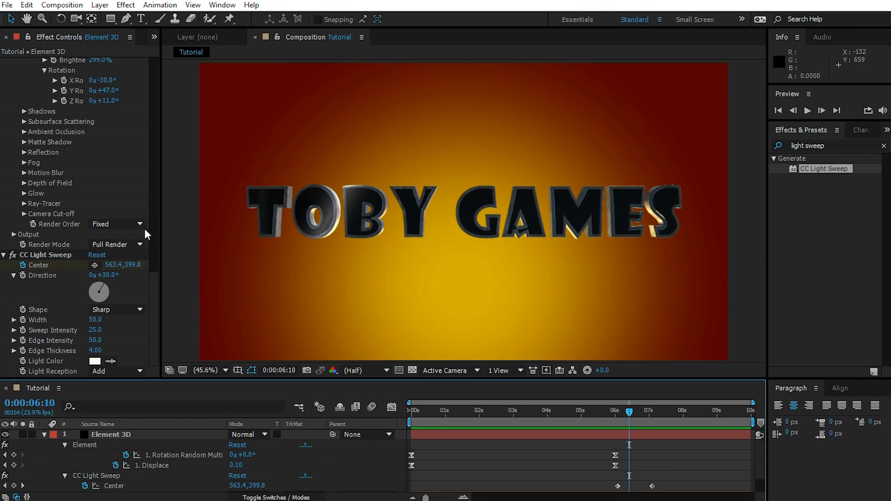
pyautogui.click(39, 257)
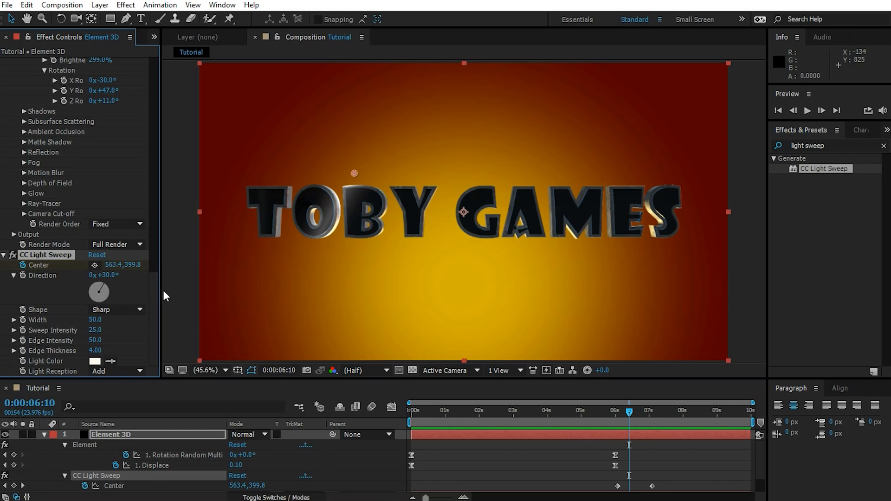
pyautogui.click(95, 361)
pyautogui.moveTo(649, 433); pyautogui.dragTo(648, 385)
pyautogui.moveTo(575, 348)
pyautogui.mouseDown()
pyautogui.moveTo(559, 318)
pyautogui.moveTo(570, 305)
pyautogui.mouseUp()
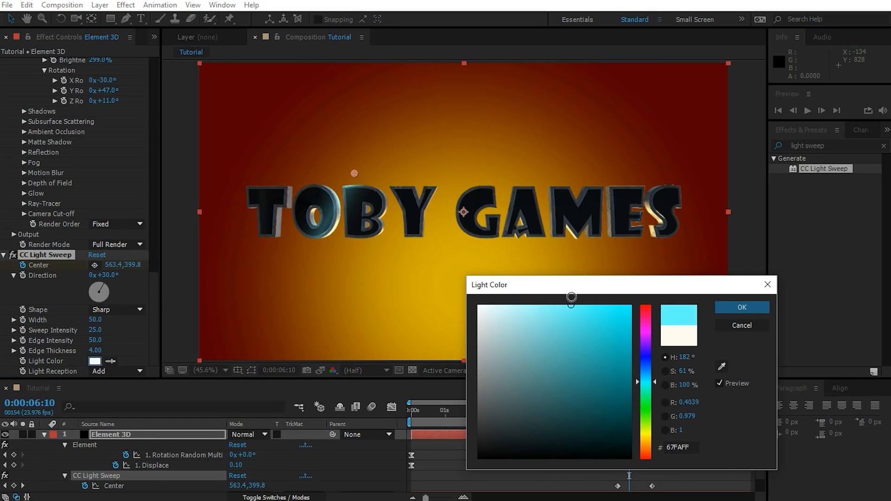
pyautogui.moveTo(648, 383); pyautogui.dragTo(648, 394)
pyautogui.moveTo(572, 306)
pyautogui.mouseDown()
pyautogui.moveTo(585, 281)
pyautogui.moveTo(548, 281)
pyautogui.moveTo(509, 298)
pyautogui.mouseUp()
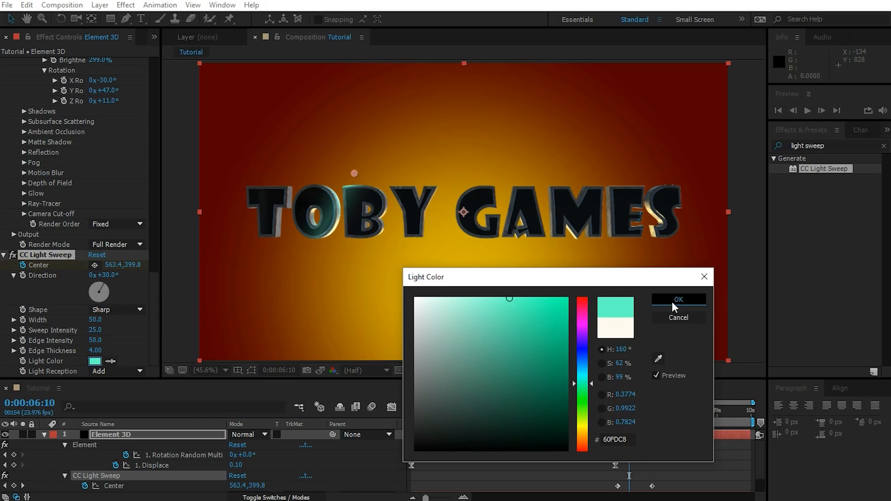
pyautogui.click(672, 301)
# Try a Sweep Intensity of 46.0 on the Light Sweep at 0:00:06:19 and undo it
pyautogui.moveTo(629, 411)
pyautogui.mouseDown()
pyautogui.moveTo(603, 414)
pyautogui.moveTo(642, 421)
pyautogui.mouseUp()
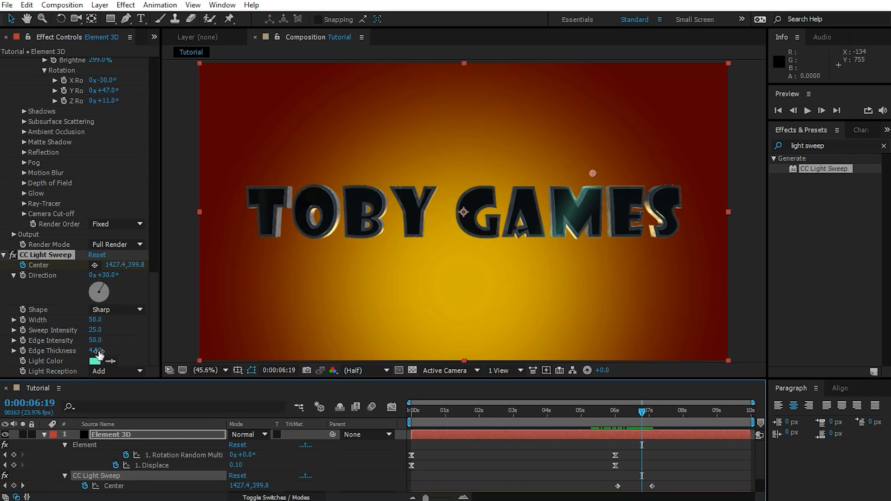
pyautogui.moveTo(95, 330); pyautogui.dragTo(112, 332)
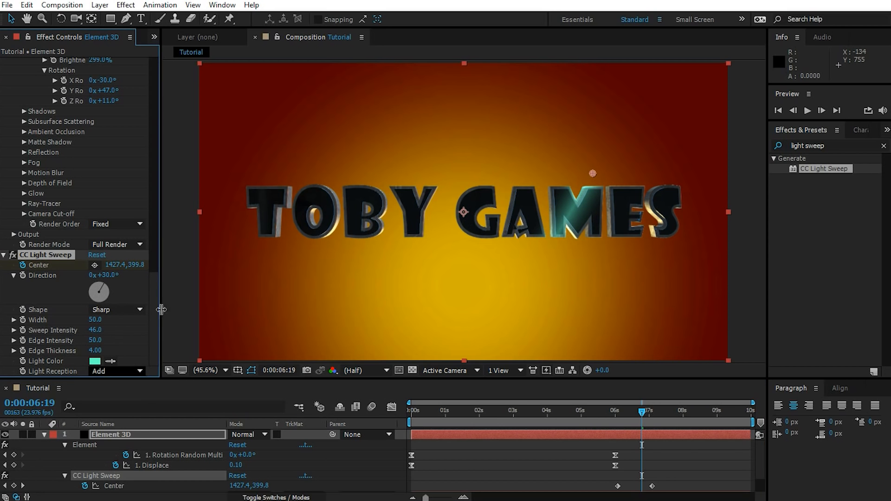
pyautogui.hotkey('ctrl', 'z')
# Apply CC Light Rays to the Element 3D layer at 0:00:06:09 and place its center on the O's upper edge, at about 432, 445
pyautogui.moveTo(642, 413); pyautogui.dragTo(616, 416)
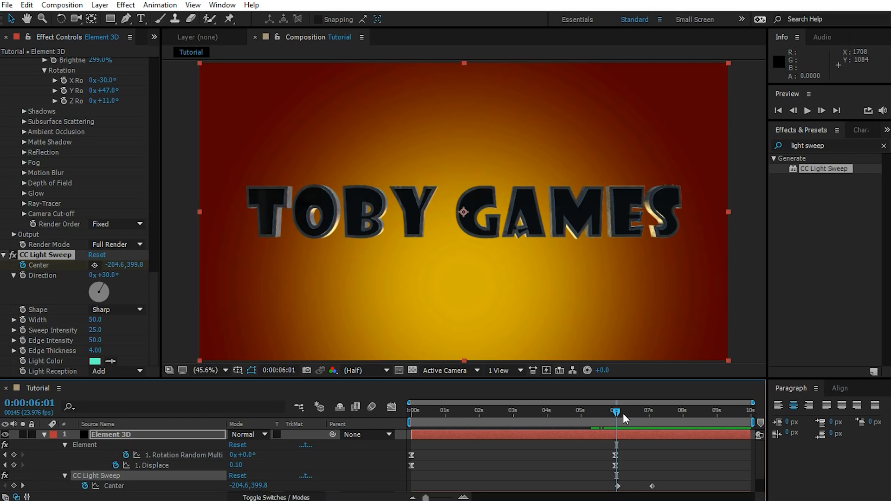
pyautogui.moveTo(617, 413); pyautogui.dragTo(628, 415)
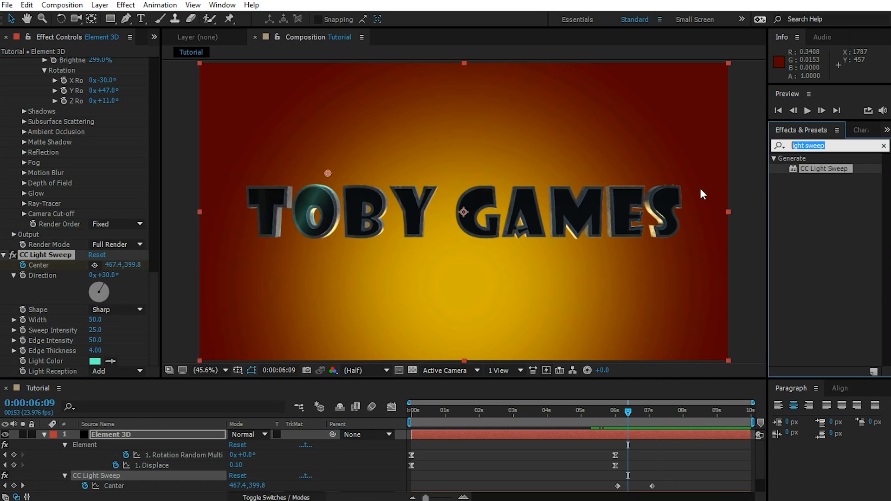
pyautogui.hotkey('ctrl', 'a')
pyautogui.write('light r')
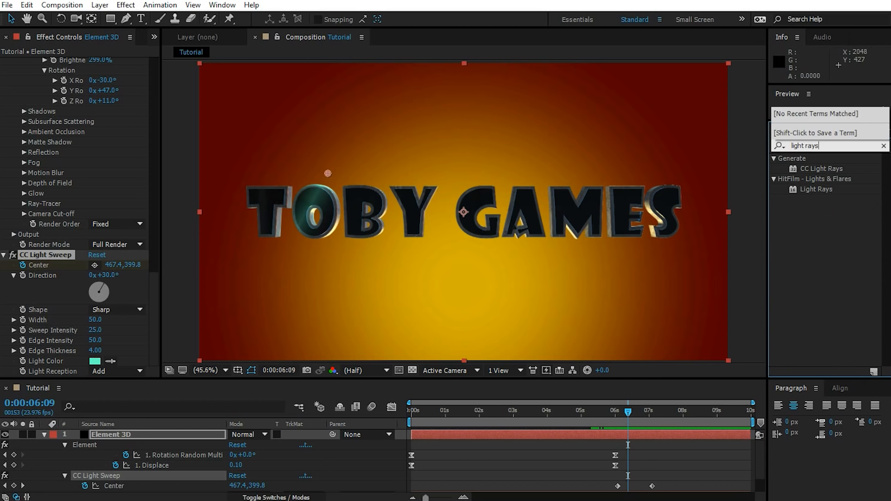
pyautogui.click(812, 170)
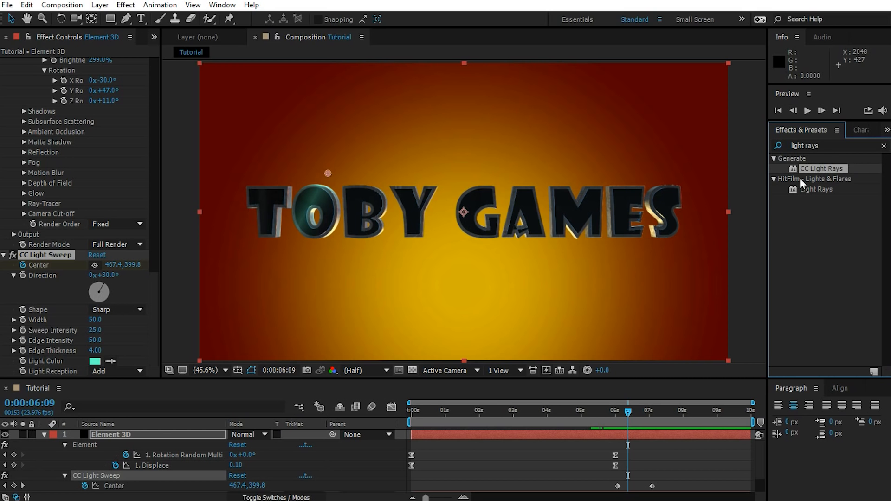
pyautogui.moveTo(816, 174); pyautogui.dragTo(124, 432)
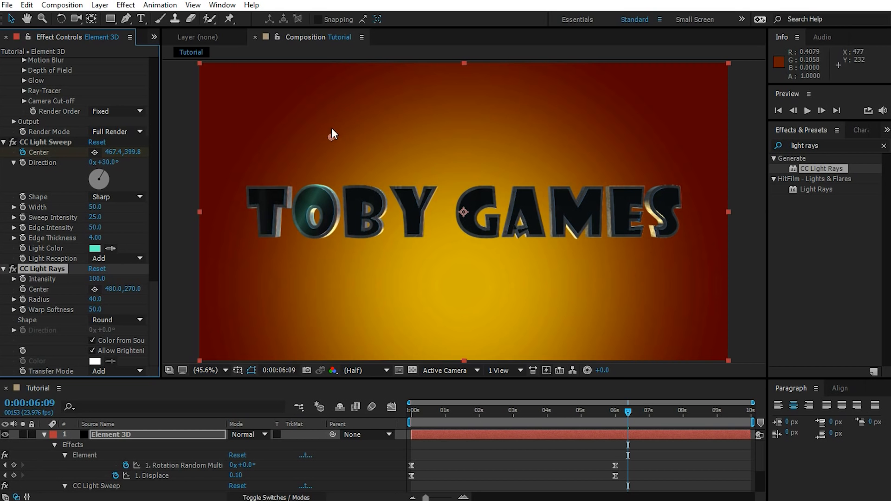
pyautogui.moveTo(333, 136); pyautogui.dragTo(316, 185)
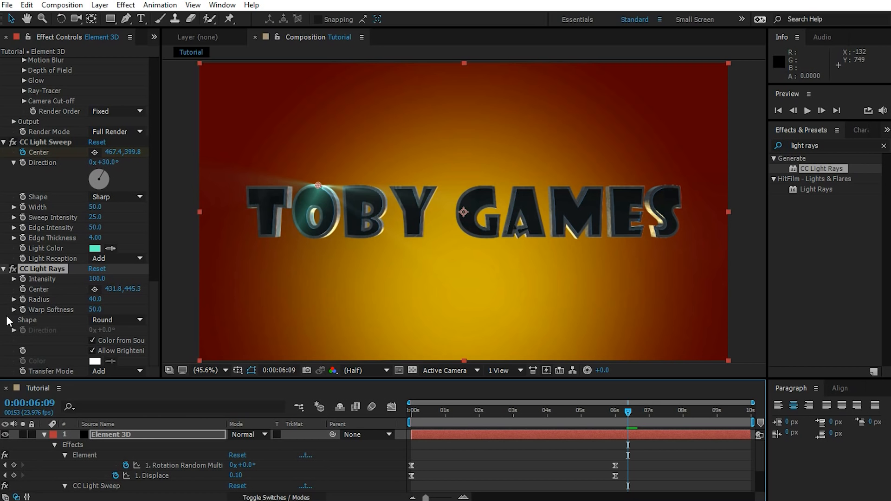
# Start an expression on the CC Light Rays Center with [value[0] + effect("CC Light Sweep")("Center")[0], linking it to the sweep's X position
pyautogui.scroll(-3, 72, 472)
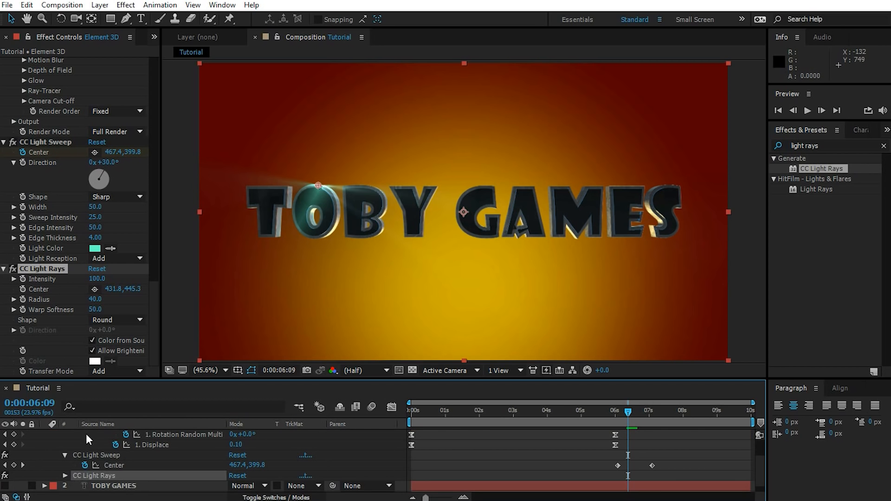
pyautogui.click(87, 455)
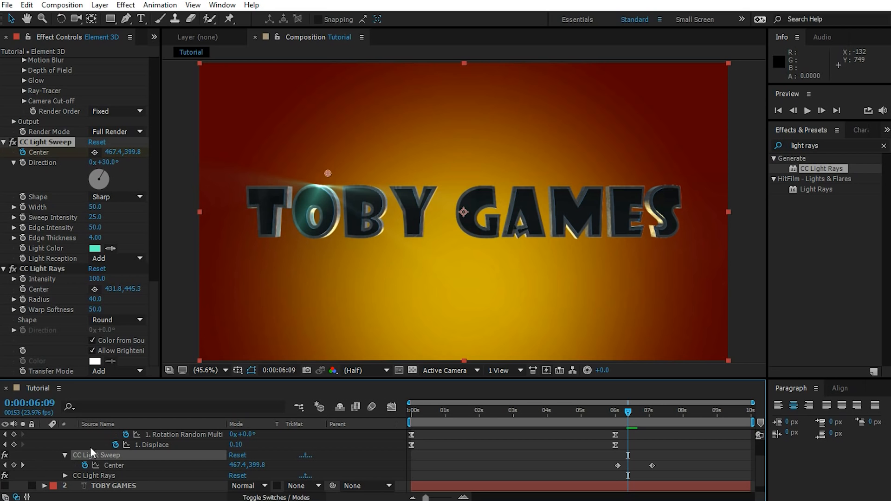
pyautogui.click(116, 466)
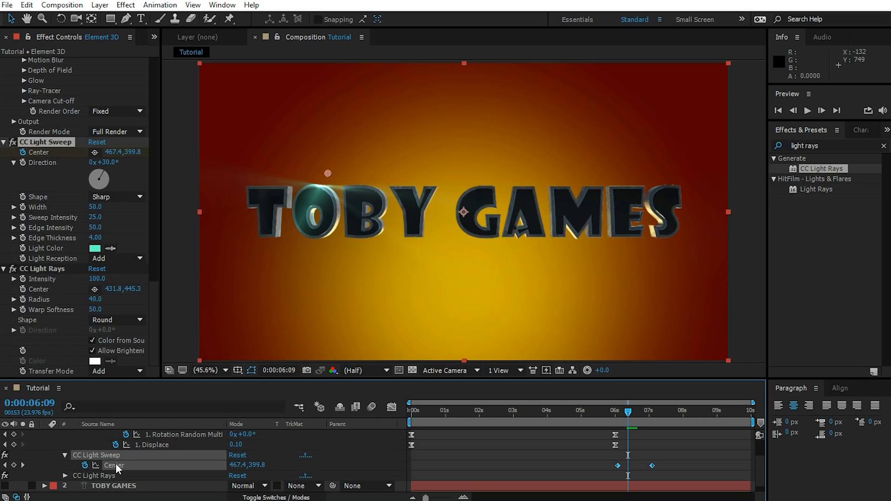
pyautogui.click(35, 269)
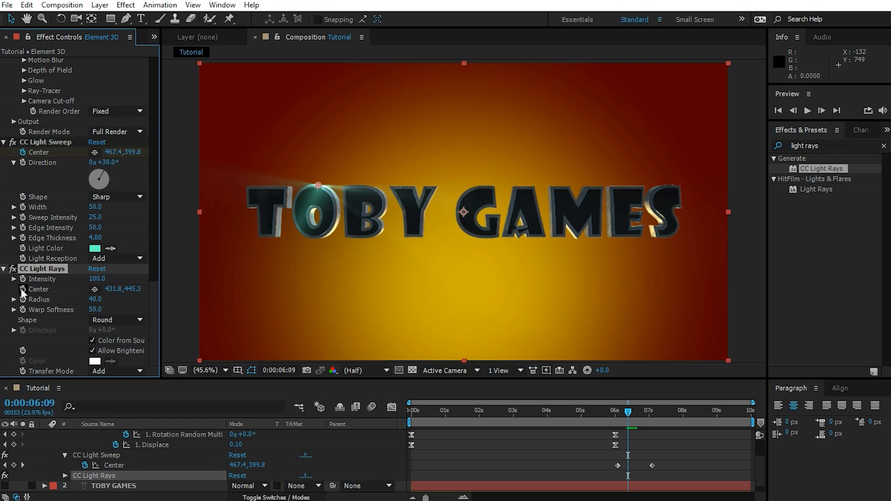
pyautogui.keyDown('alt'); pyautogui.click(22, 288); pyautogui.keyUp('alt')
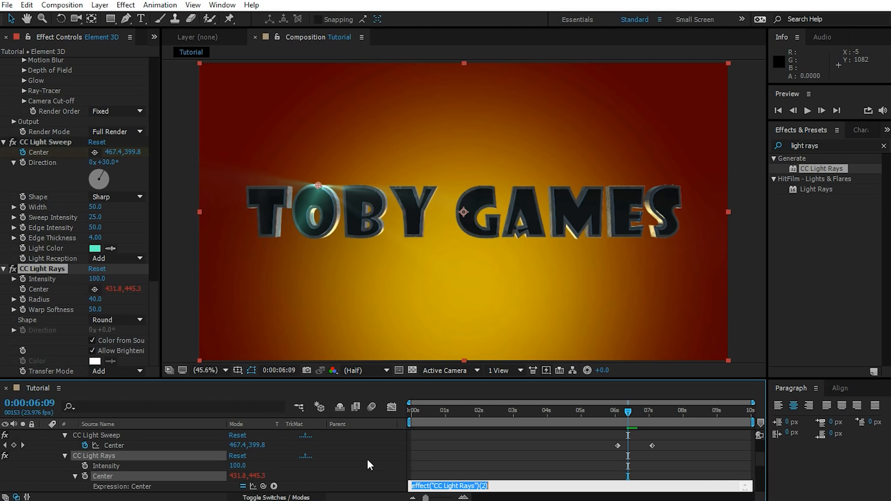
pyautogui.write('[')
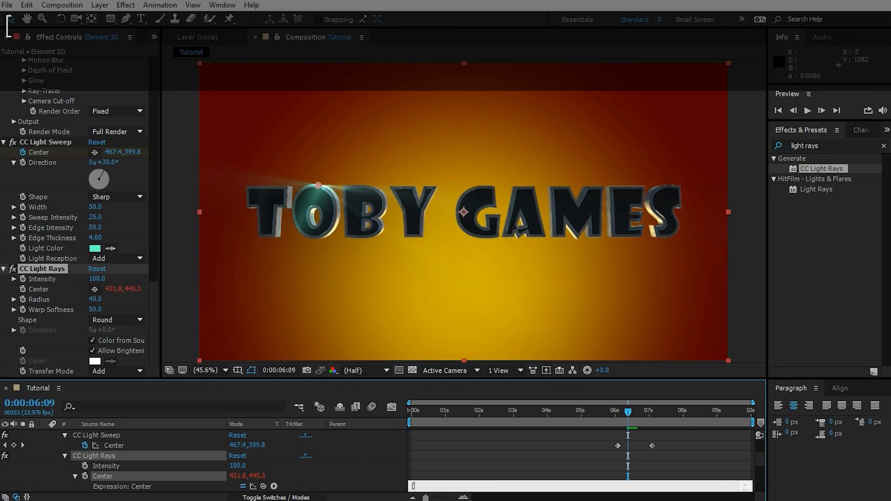
pyautogui.write('value[0] ')
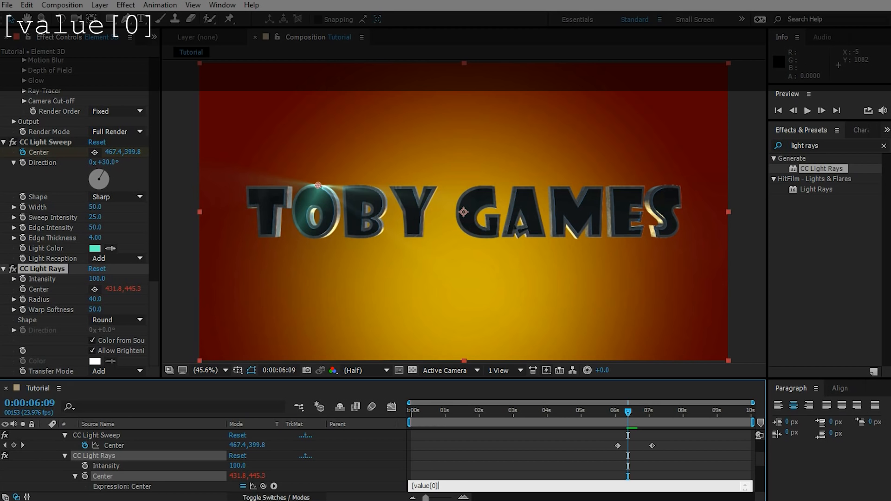
pyautogui.write('+')
pyautogui.moveTo(263, 486); pyautogui.dragTo(239, 444)
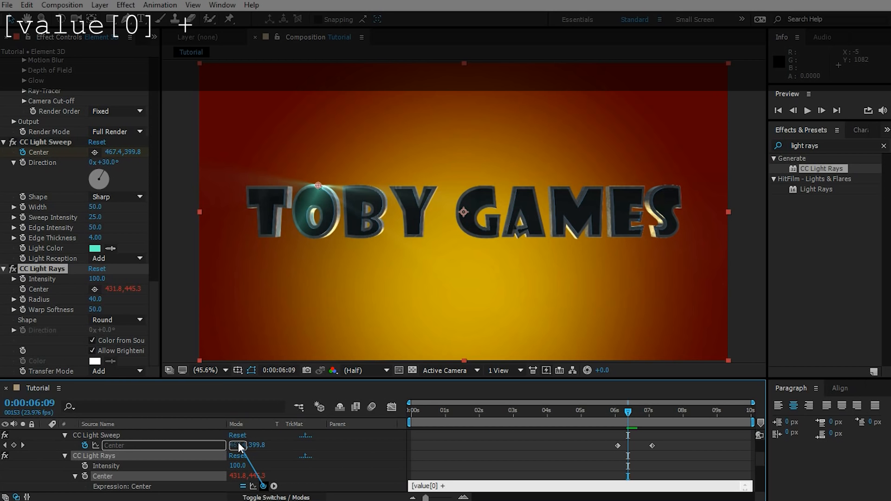
pyautogui.moveTo(238, 441); pyautogui.dragTo(238, 442)
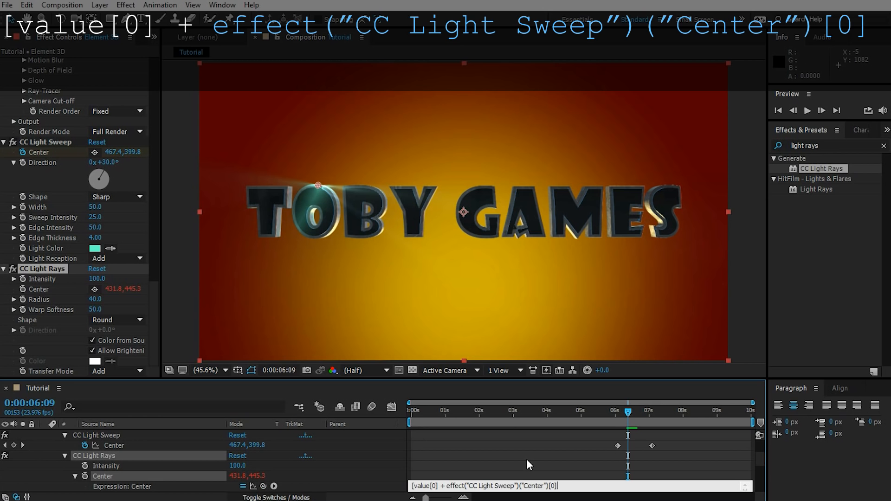
# Complete the Light Rays Center expression with , value[1] + effect("CC Light Sweep")("Center")[1]] for the Y position
pyautogui.write(', value[]')
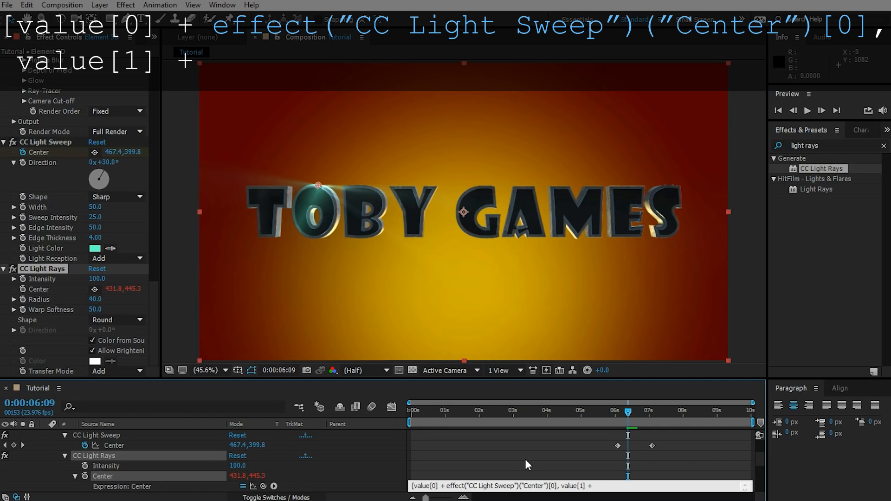
pyautogui.moveTo(265, 485); pyautogui.dragTo(257, 465)
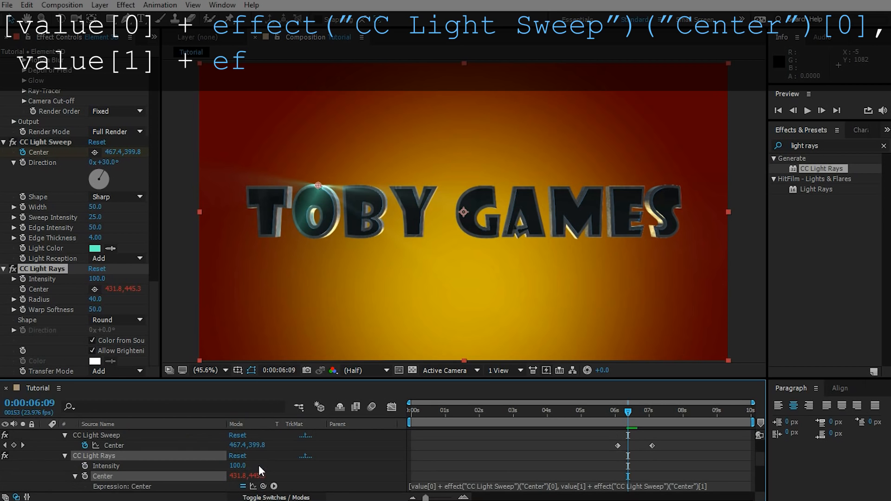
pyautogui.click(722, 485)
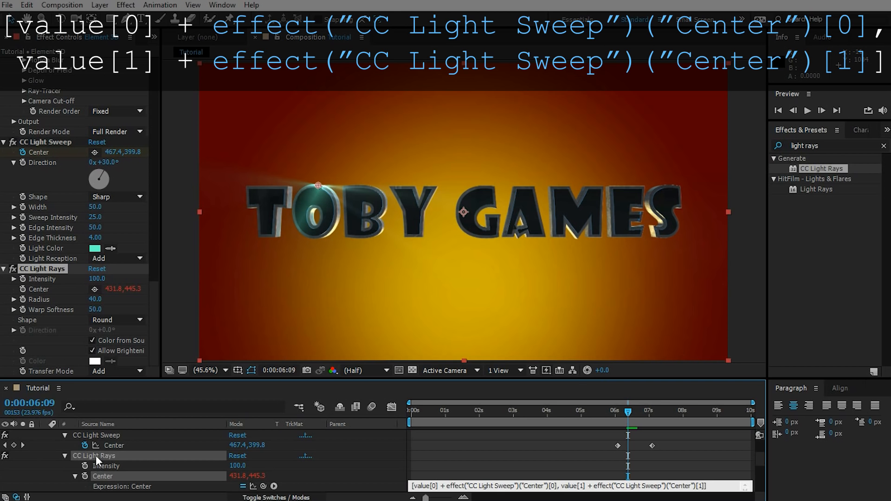
# At 0:00:06:12, move the Light Rays center onto the Y's upper edge, at about 716, 460, and scrub through the sweep
pyautogui.moveTo(622, 411)
pyautogui.mouseDown()
pyautogui.moveTo(642, 409)
pyautogui.moveTo(634, 411)
pyautogui.mouseUp()
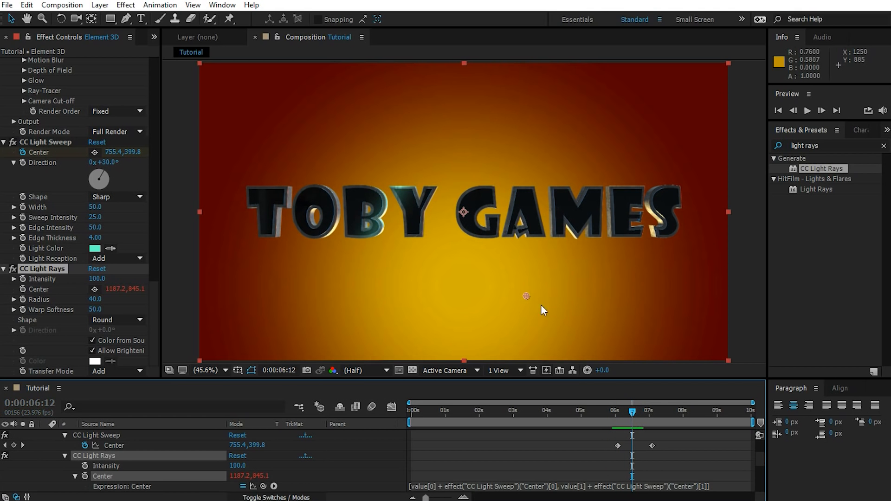
pyautogui.moveTo(526, 296); pyautogui.dragTo(396, 188)
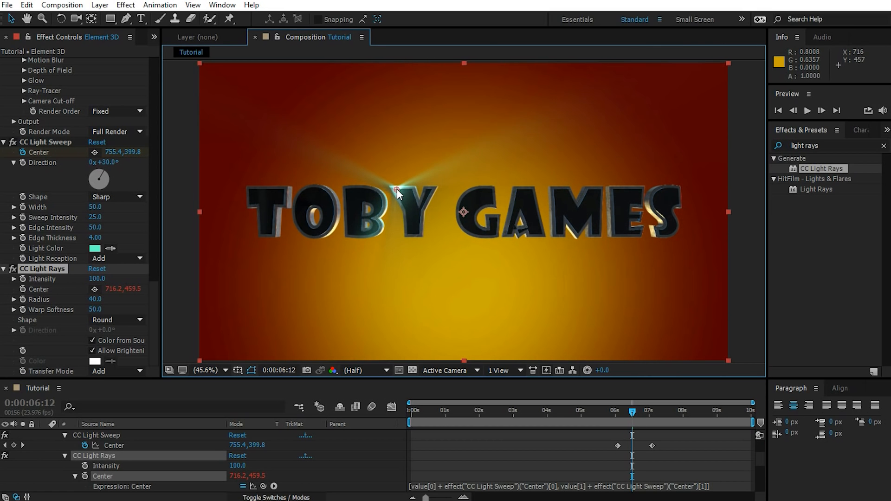
pyautogui.click(630, 408)
pyautogui.moveTo(628, 408)
pyautogui.mouseDown()
pyautogui.moveTo(619, 408)
pyautogui.moveTo(650, 422)
pyautogui.moveTo(632, 423)
pyautogui.mouseUp()
# Set the CC Light Rays intensity to 38.0 and preview the animation from 0:00:04:19
pyautogui.click(107, 435)
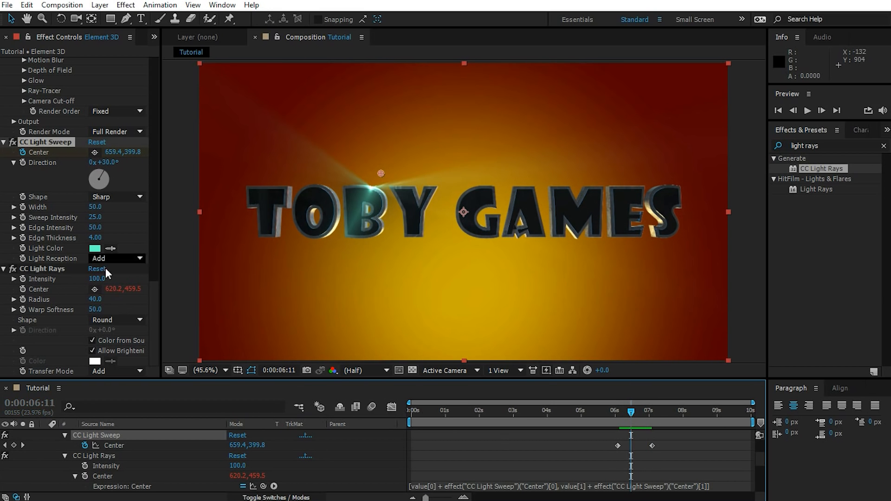
pyautogui.moveTo(95, 280); pyautogui.dragTo(59, 281)
pyautogui.moveTo(668, 412); pyautogui.dragTo(575, 410)
pyautogui.press('space')
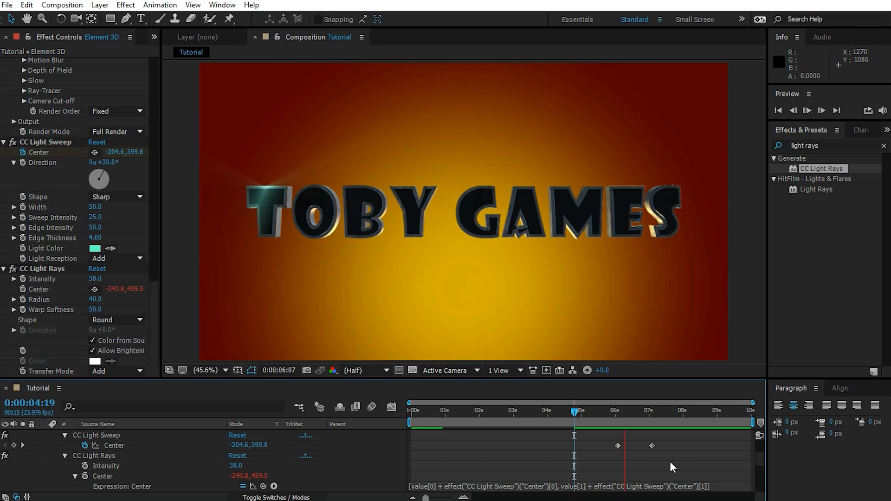
pyautogui.press('space')
# At 0:00:07:12, select the Element effect and collapse its Group 1 settings
pyautogui.moveTo(665, 413)
pyautogui.mouseDown()
pyautogui.moveTo(603, 411)
pyautogui.moveTo(715, 414)
pyautogui.moveTo(659, 415)
pyautogui.moveTo(693, 412)
pyautogui.moveTo(666, 416)
pyautogui.mouseUp()
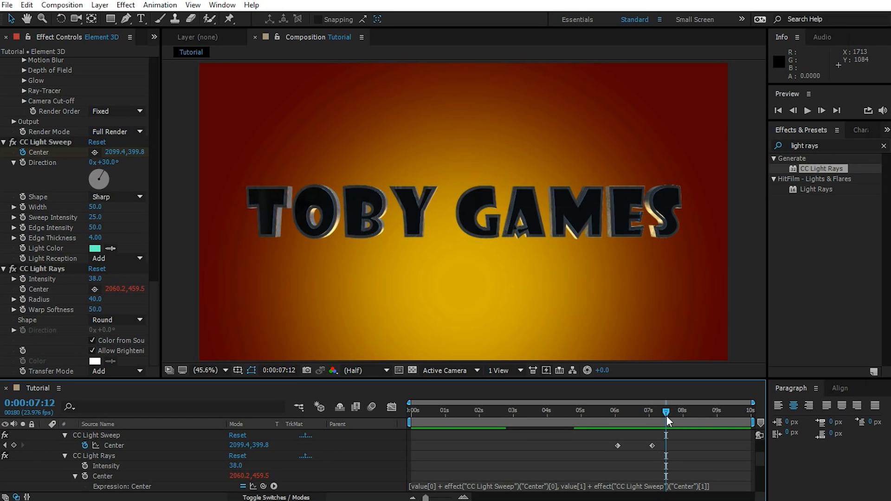
pyautogui.moveTo(155, 328); pyautogui.dragTo(152, 92)
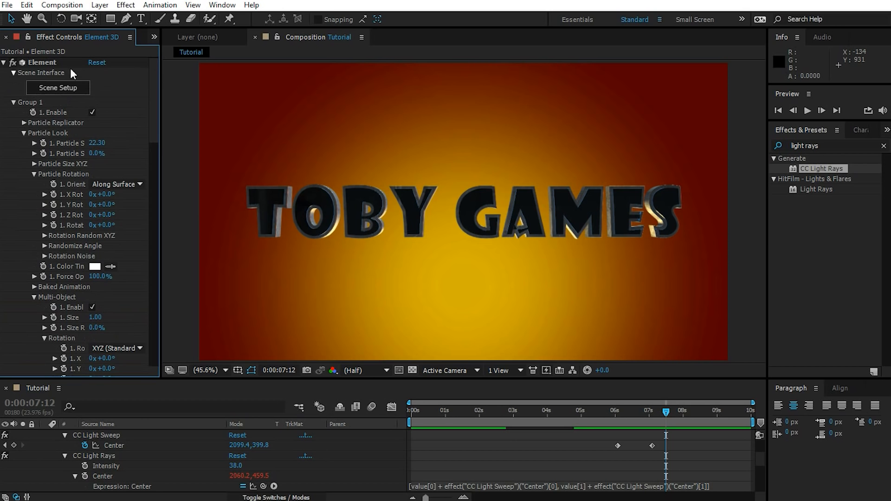
pyautogui.click(37, 62)
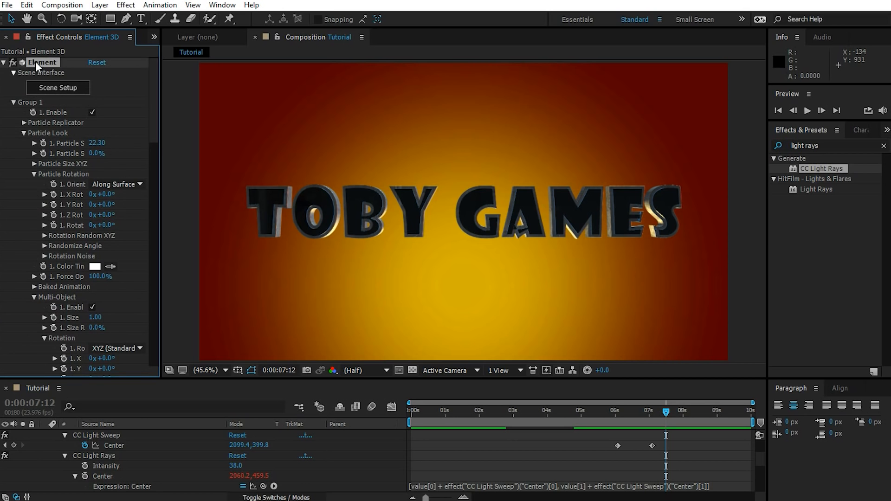
pyautogui.click(14, 102)
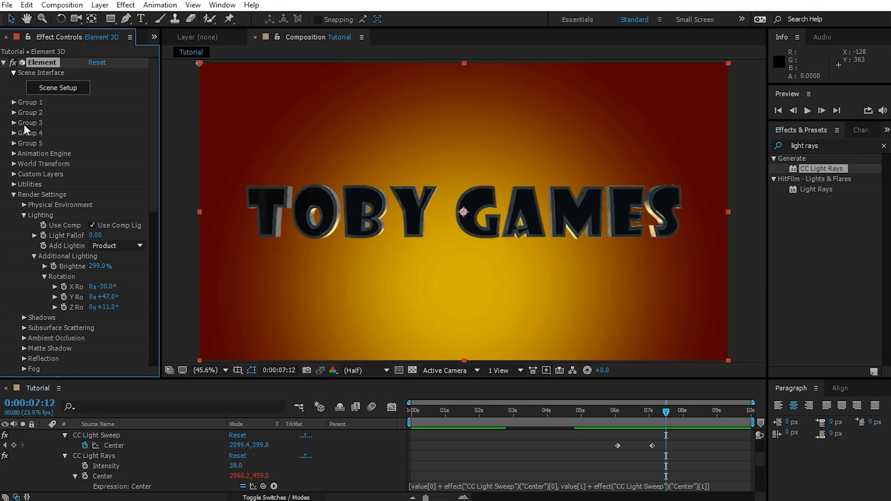
pyautogui.click(13, 102)
pyautogui.scroll(-2, 14, 106)
pyautogui.scroll(2, 50, 83)
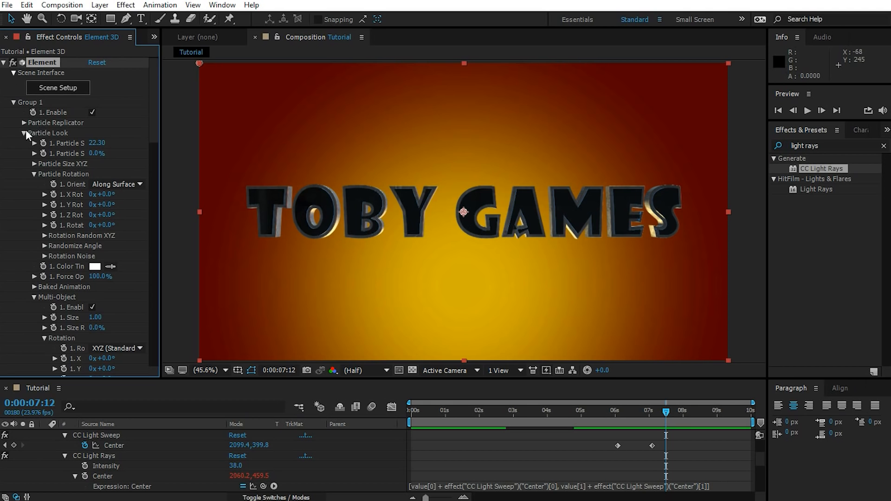
pyautogui.click(13, 102)
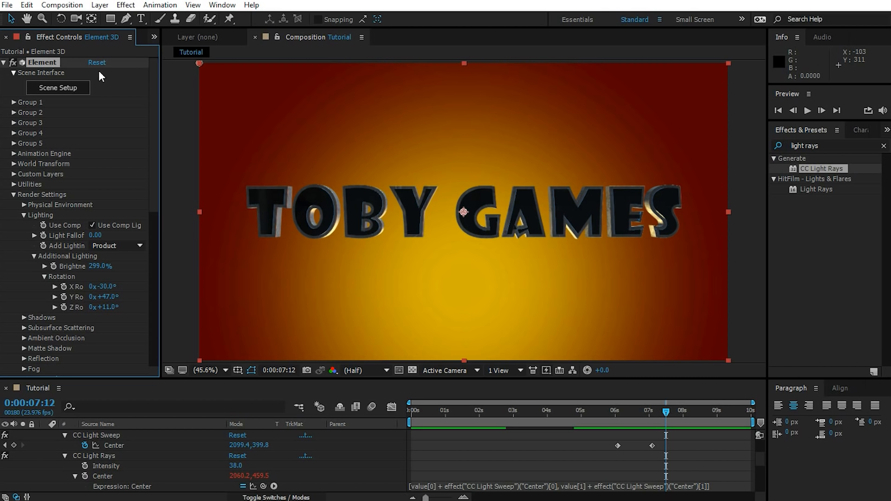
# In the Element scene setup, set the Black_Outline bevel's Extrude to 1.39 and its Z Offset to -0.19
pyautogui.click(62, 89)
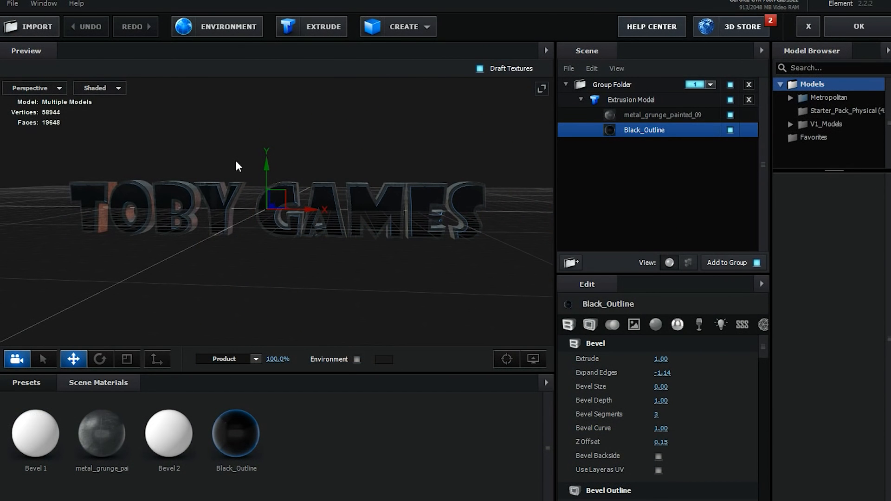
pyautogui.moveTo(222, 205); pyautogui.dragTo(365, 213)
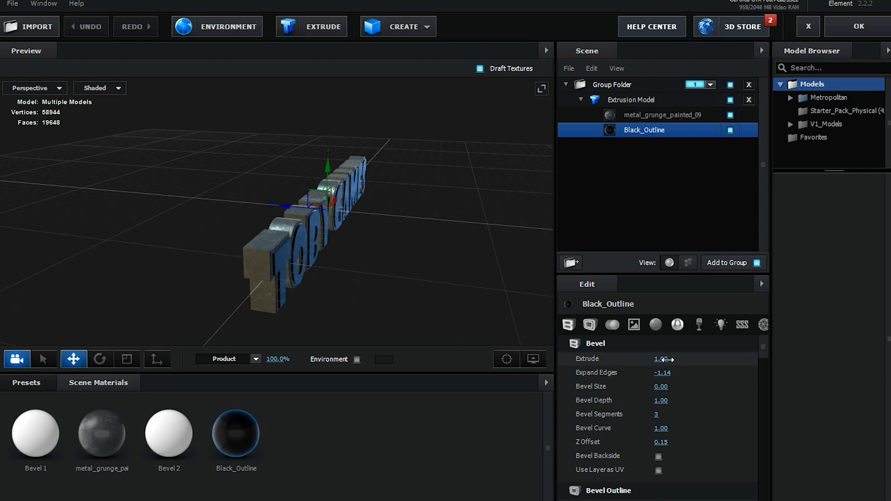
pyautogui.moveTo(661, 358); pyautogui.dragTo(641, 366)
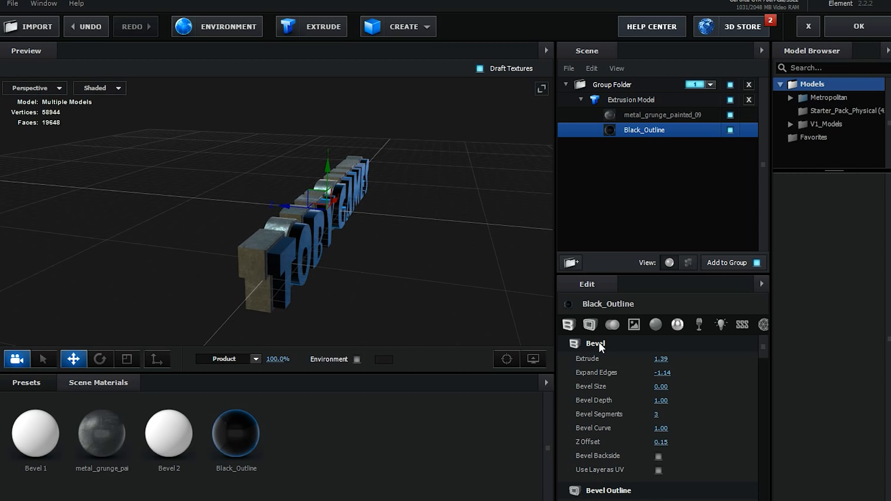
pyautogui.moveTo(418, 308); pyautogui.dragTo(364, 279)
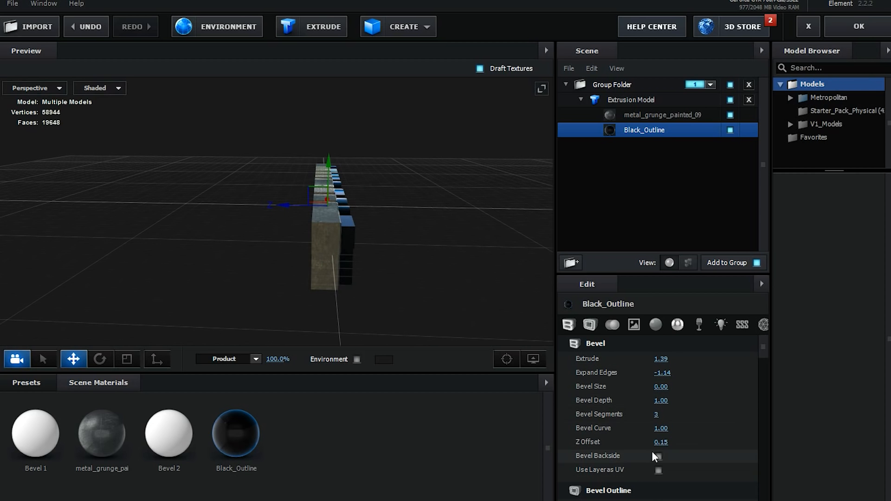
pyautogui.moveTo(661, 442); pyautogui.dragTo(641, 442)
pyautogui.moveTo(420, 338); pyautogui.dragTo(413, 254)
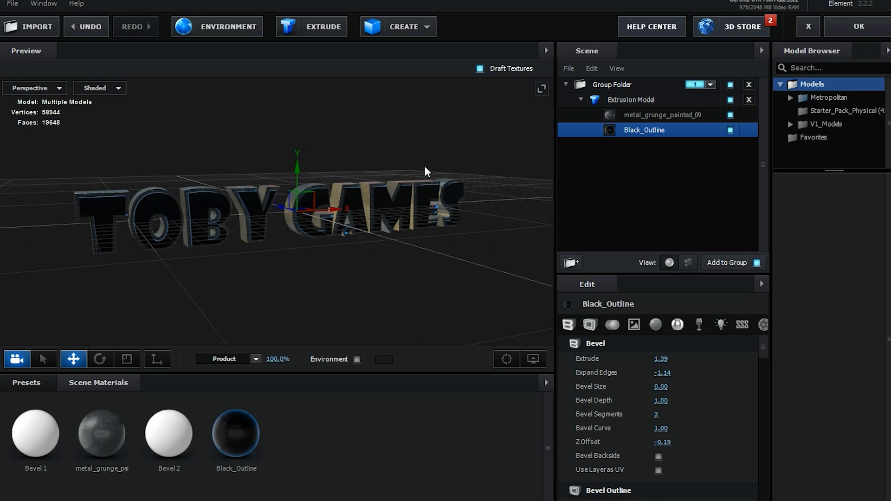
# Assign the title's group folder to group 2 in addition to group 1 and apply the scene setup
pyautogui.click(600, 87)
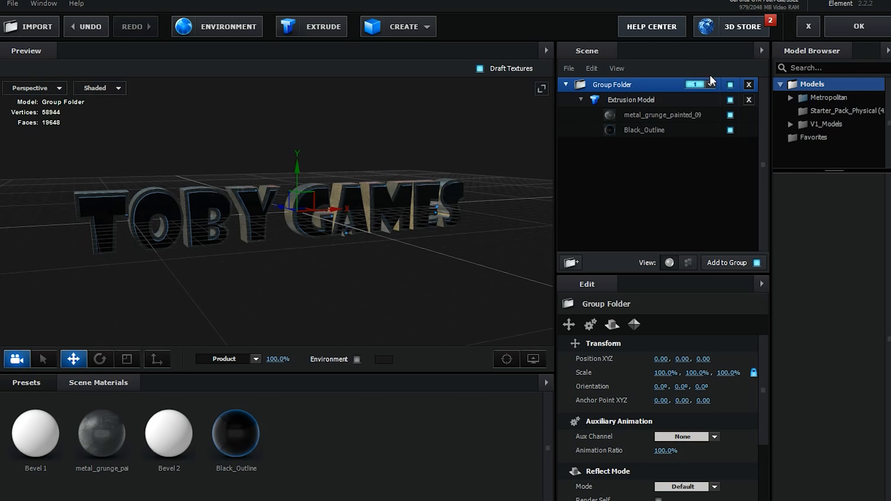
pyautogui.click(700, 88)
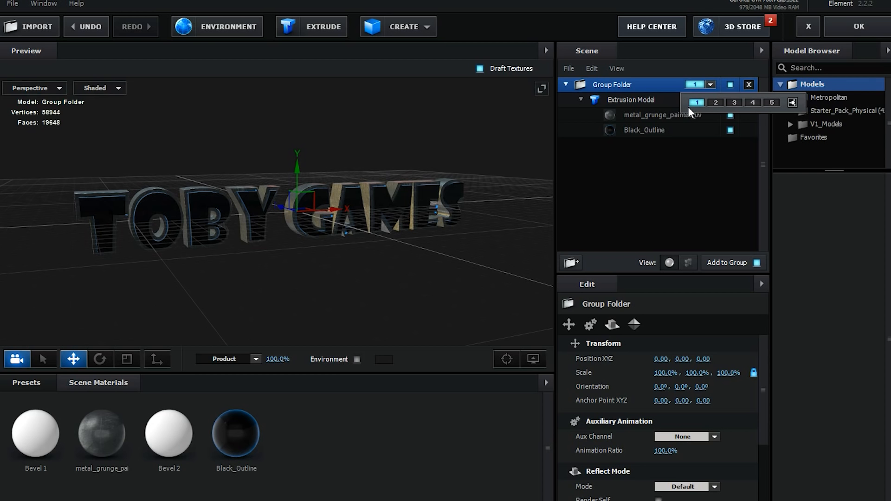
pyautogui.click(715, 103)
pyautogui.click(858, 26)
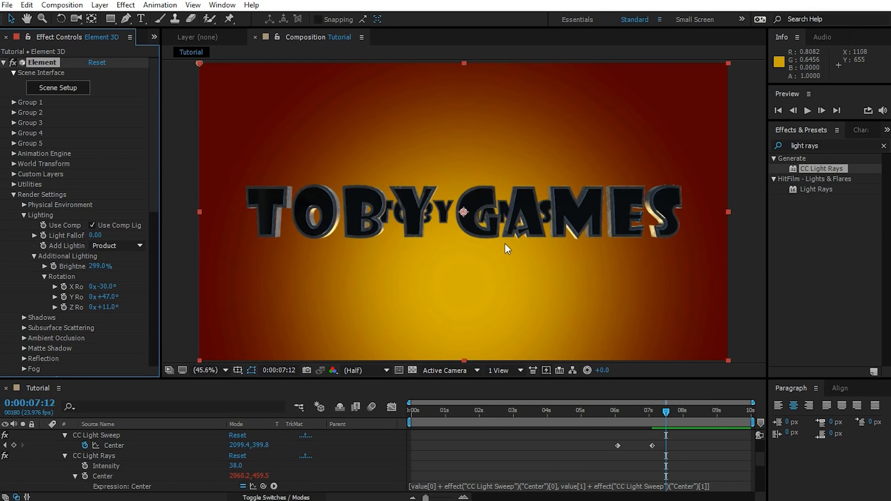
# Set Group 2's Particle Replicator Position XY to 960.0, 732.0, placing the second title below the main one
pyautogui.click(14, 112)
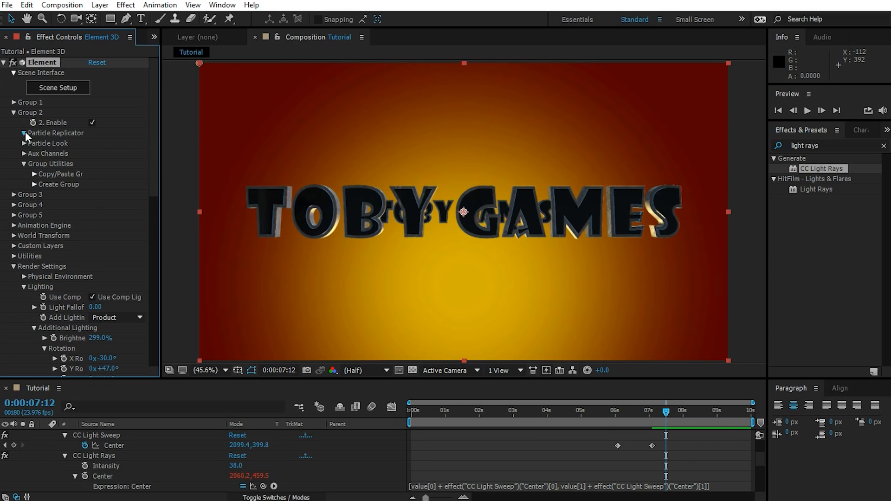
pyautogui.click(24, 132)
pyautogui.moveTo(136, 164); pyautogui.dragTo(218, 163)
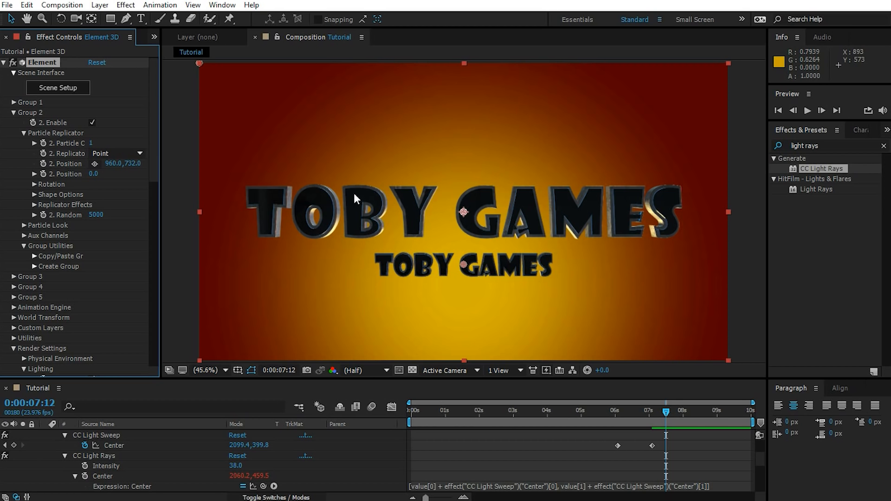
# Expand Group 1 and collapse its Particle Look and Group Utilities sections
pyautogui.click(14, 103)
pyautogui.scroll(-2, 11, 108)
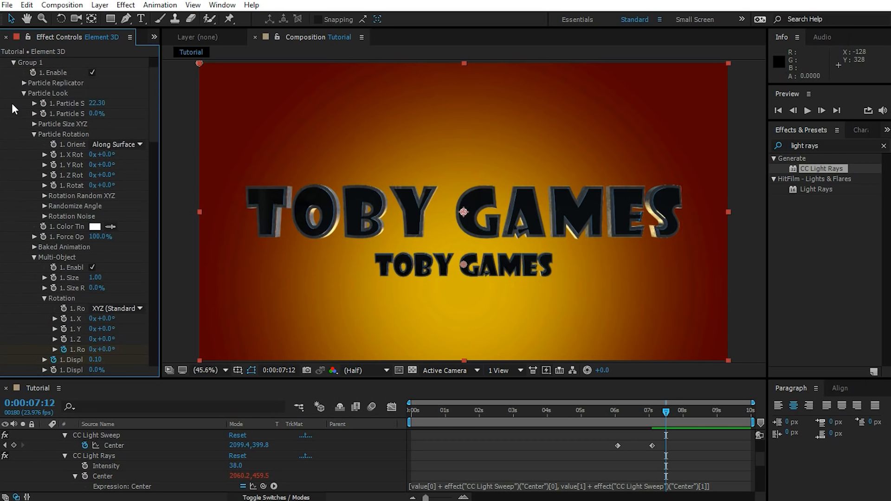
pyautogui.click(24, 93)
pyautogui.scroll(2, 23, 110)
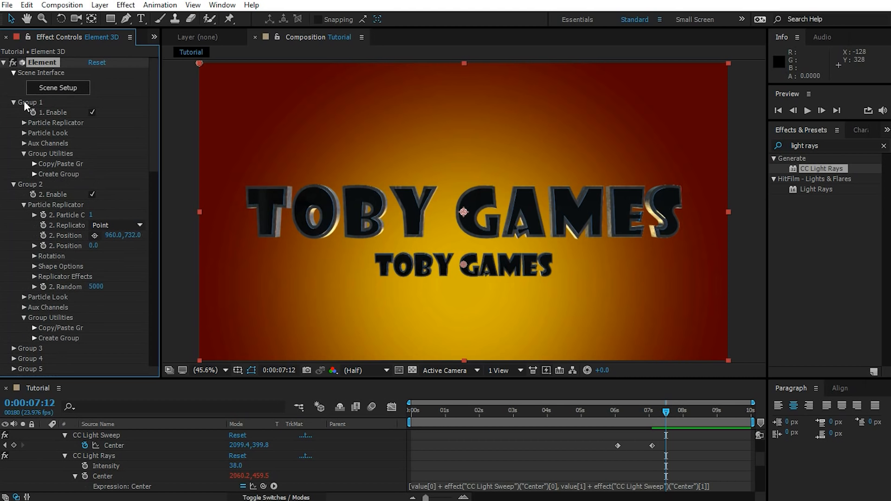
pyautogui.click(24, 153)
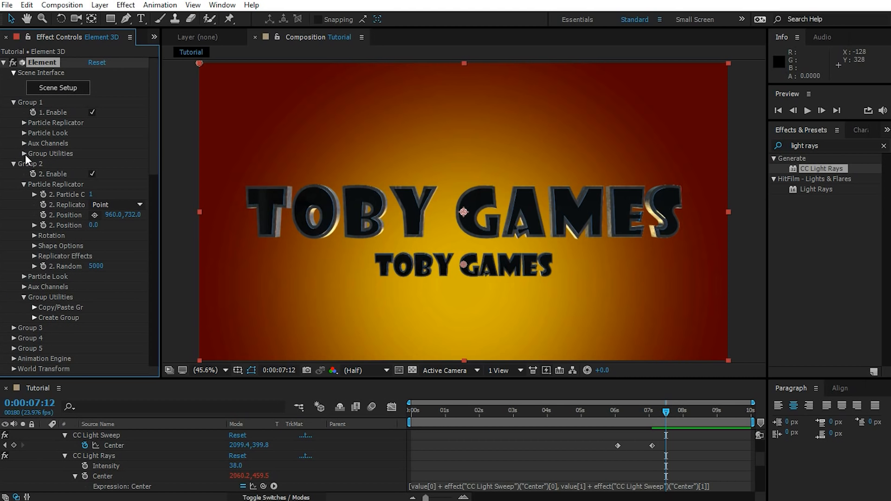
# Copy Group 1's settings through its Group Utilities and paste them into Group 2
pyautogui.click(24, 153)
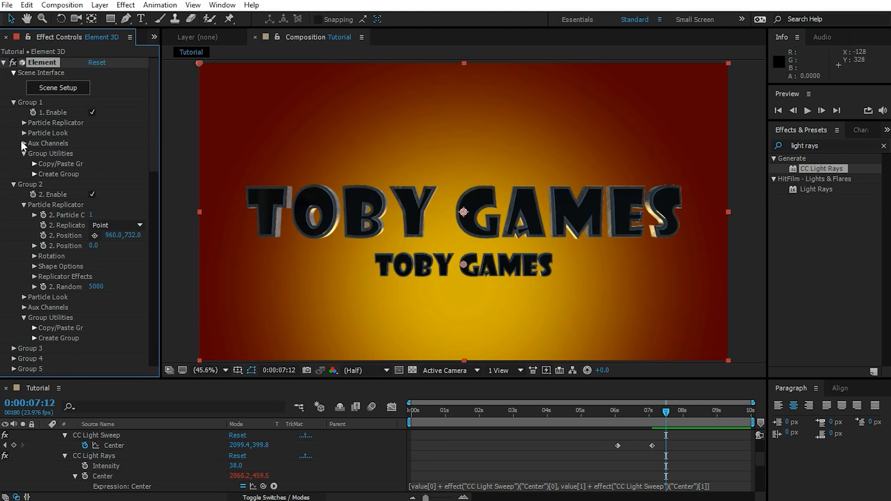
pyautogui.click(33, 164)
pyautogui.click(70, 182)
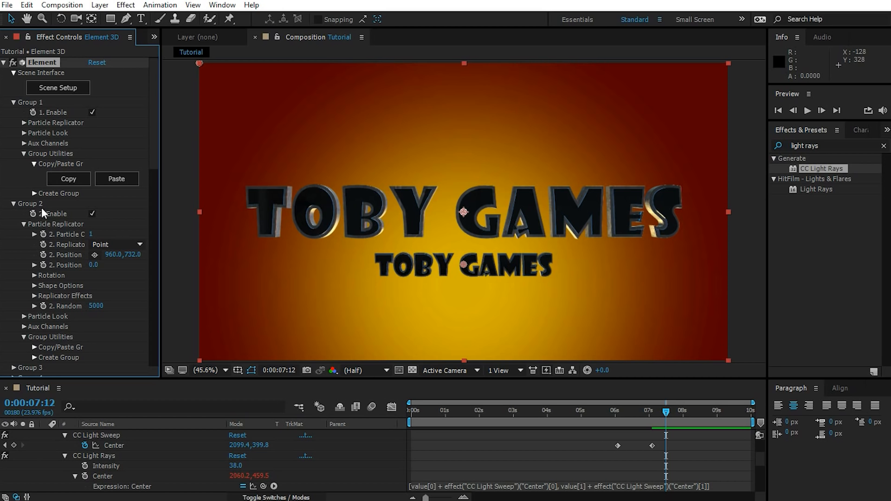
pyautogui.scroll(-2, 30, 304)
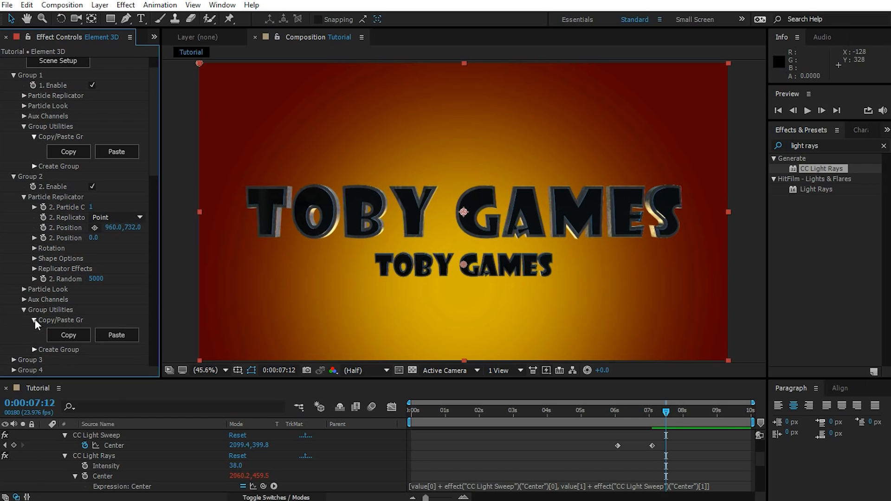
pyautogui.click(34, 320)
pyautogui.scroll(-2, 99, 288)
pyautogui.click(115, 308)
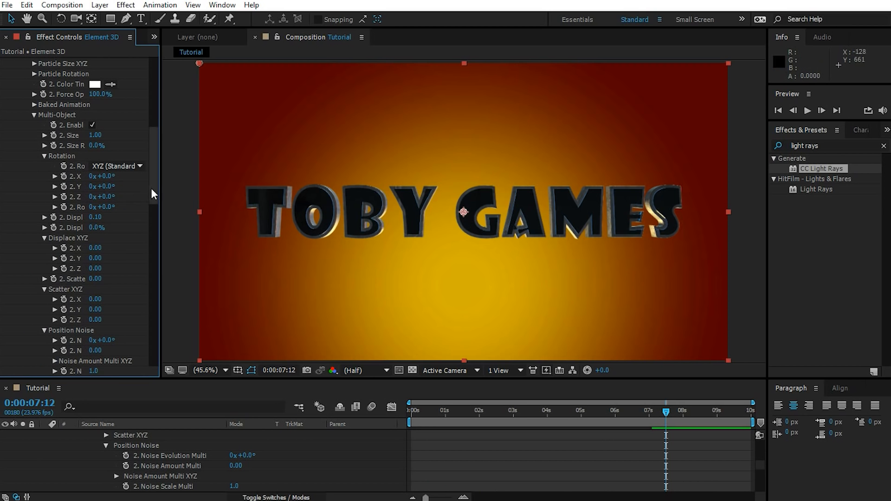
# Set Group 2's Force Opacity to 0.0% in its Particle Look settings
pyautogui.scroll(10, 148, 162)
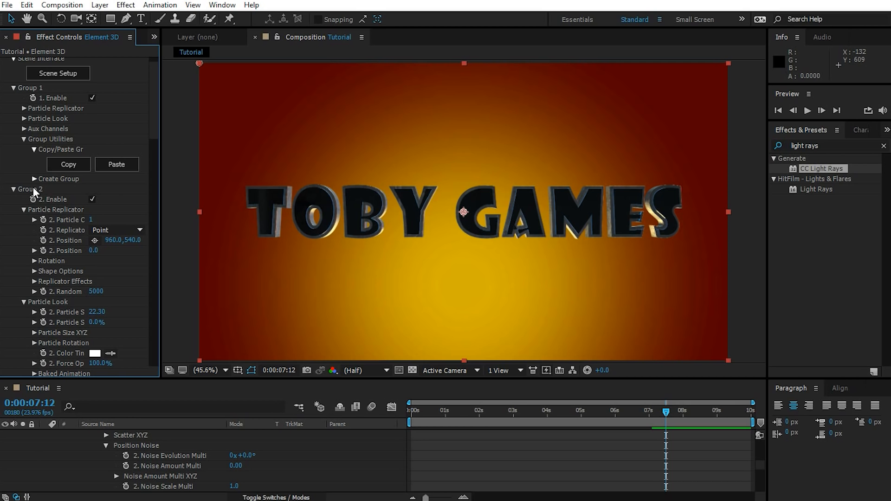
pyautogui.moveTo(135, 239)
pyautogui.mouseDown()
pyautogui.moveTo(152, 242)
pyautogui.moveTo(142, 243)
pyautogui.mouseUp()
pyautogui.moveTo(126, 240); pyautogui.dragTo(118, 239)
pyautogui.moveTo(152, 123); pyautogui.dragTo(157, 148)
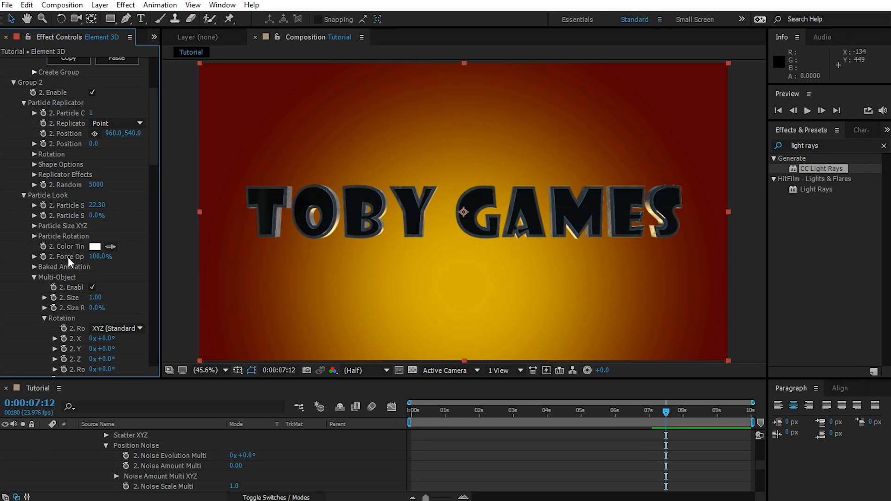
pyautogui.moveTo(92, 256); pyautogui.dragTo(49, 257)
# Collapse the groups and Render Settings, then enable the Animation Engine with Group 1 as start group and Group 2 as finish group
pyautogui.moveTo(151, 157); pyautogui.dragTo(152, 114)
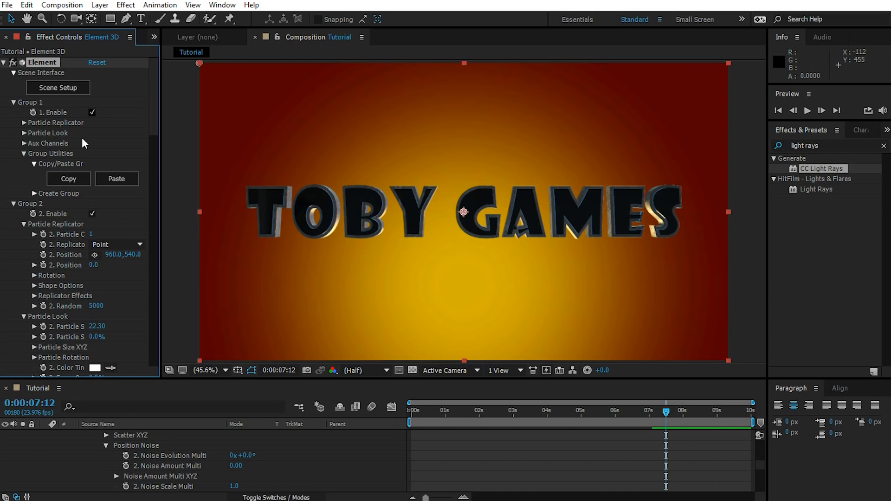
pyautogui.click(13, 102)
pyautogui.click(13, 112)
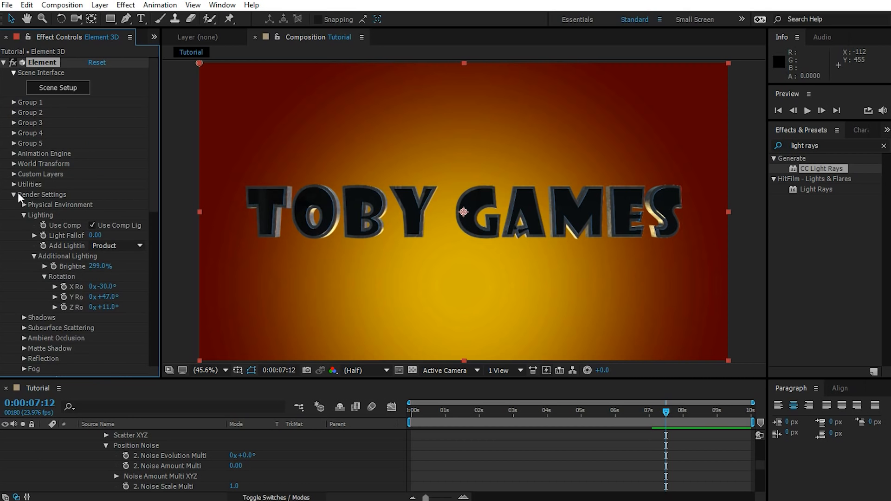
pyautogui.click(13, 194)
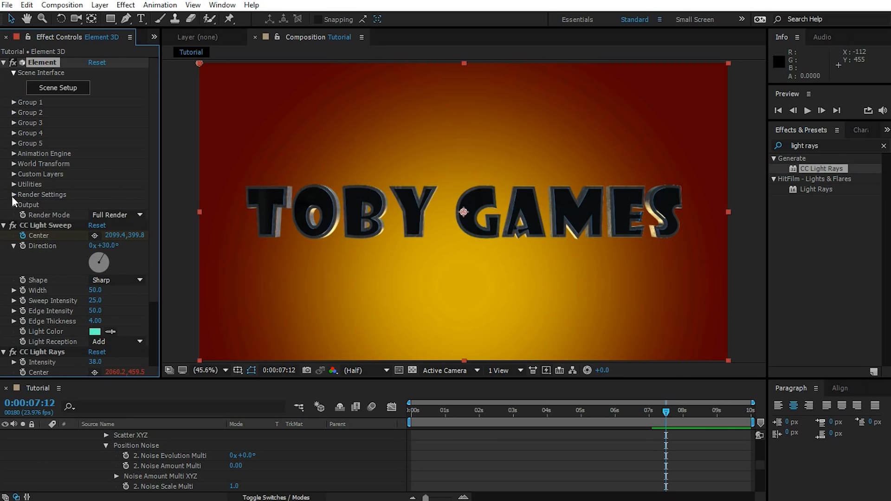
pyautogui.click(13, 154)
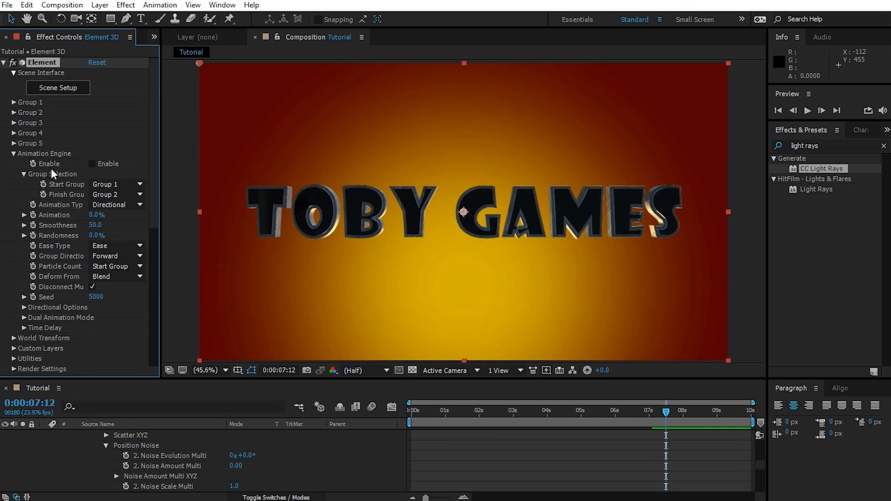
pyautogui.click(92, 163)
pyautogui.click(137, 185)
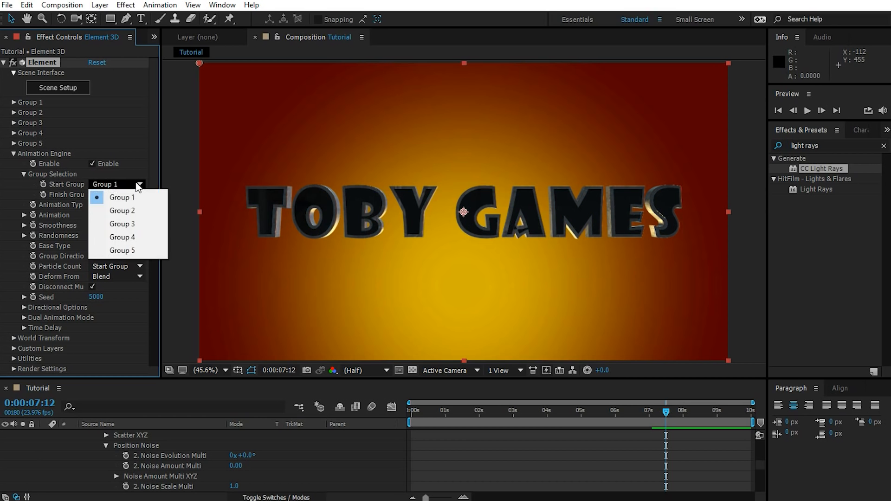
pyautogui.click(68, 199)
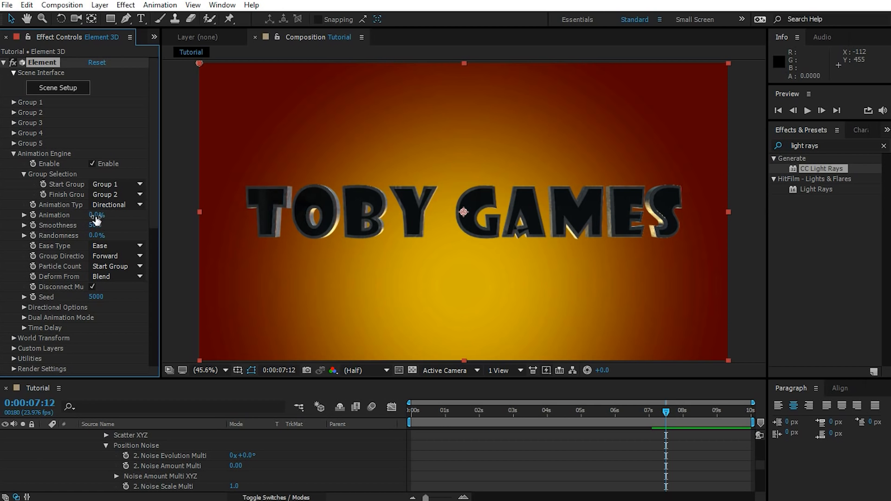
# Set the Animation Engine's Smoothness to 0.0 and Randomness to 8.0%, testing the transition with Animation at 20.0%
pyautogui.moveTo(94, 214)
pyautogui.mouseDown()
pyautogui.moveTo(169, 217)
pyautogui.moveTo(88, 213)
pyautogui.mouseUp()
pyautogui.moveTo(97, 214); pyautogui.dragTo(116, 215)
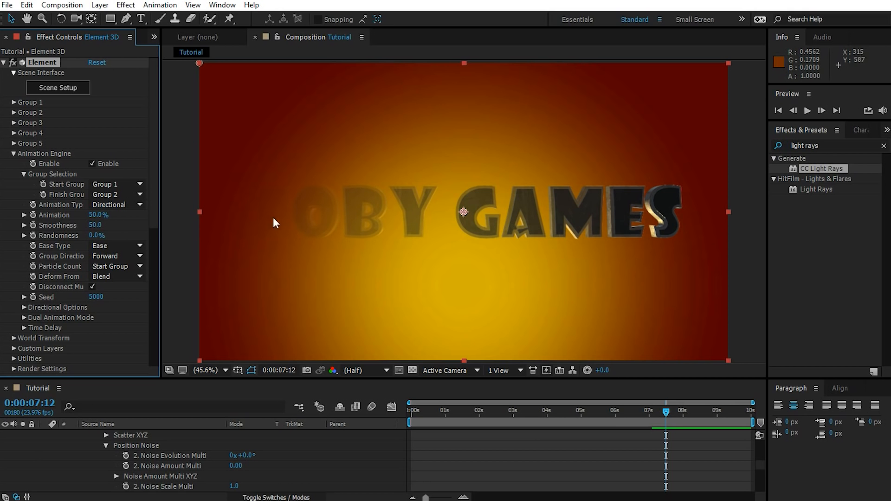
pyautogui.moveTo(97, 225)
pyautogui.mouseDown()
pyautogui.moveTo(65, 225)
pyautogui.moveTo(100, 216)
pyautogui.moveTo(106, 236)
pyautogui.moveTo(108, 216)
pyautogui.moveTo(91, 216)
pyautogui.mouseUp()
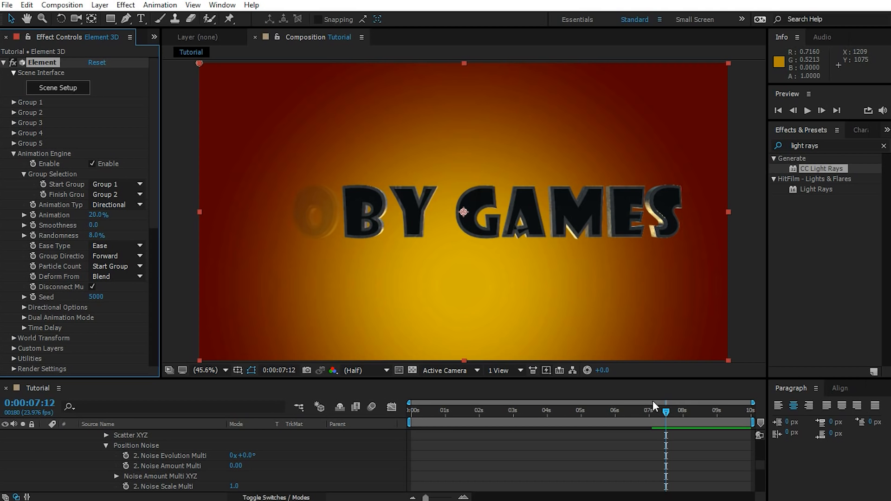
pyautogui.moveTo(660, 409)
pyautogui.mouseDown()
pyautogui.moveTo(615, 414)
pyautogui.moveTo(666, 414)
pyautogui.mouseUp()
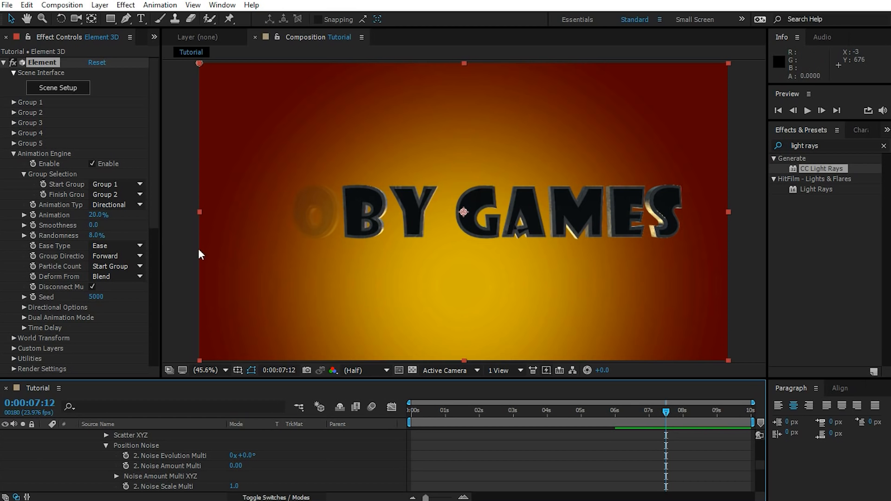
# Keyframe the engine's Animation at 0.0% at 0:00:07:12, raise it to its maximum at 0:00:08:12, and preview the transition
pyautogui.moveTo(99, 215); pyautogui.dragTo(23, 219)
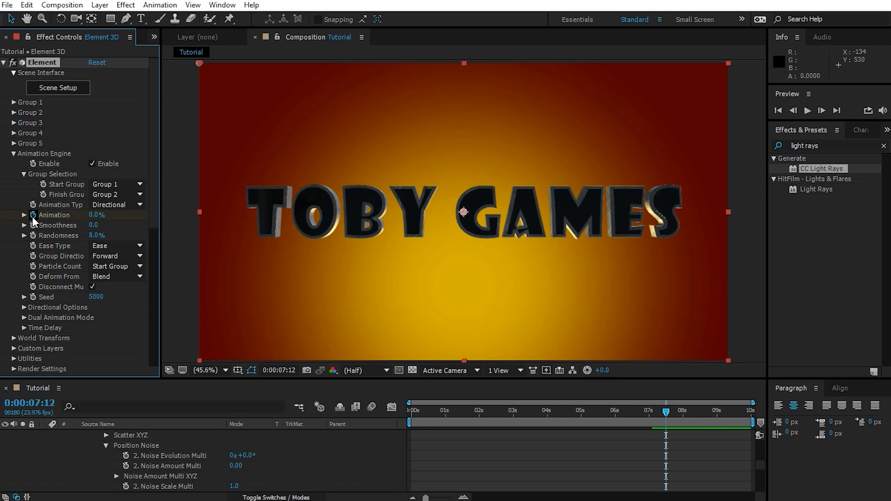
pyautogui.moveTo(664, 411); pyautogui.dragTo(703, 415)
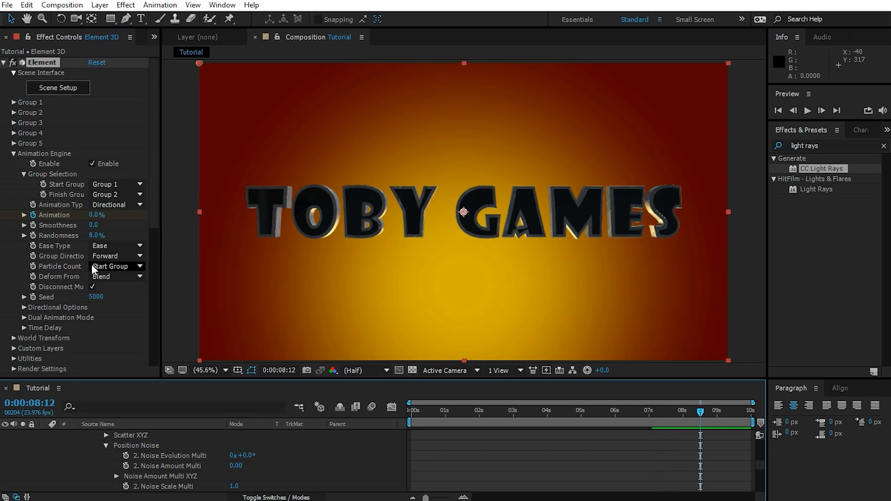
pyautogui.moveTo(95, 214); pyautogui.dragTo(191, 219)
pyautogui.moveTo(703, 412); pyautogui.dragTo(586, 412)
pyautogui.click(530, 455)
pyautogui.press('space')
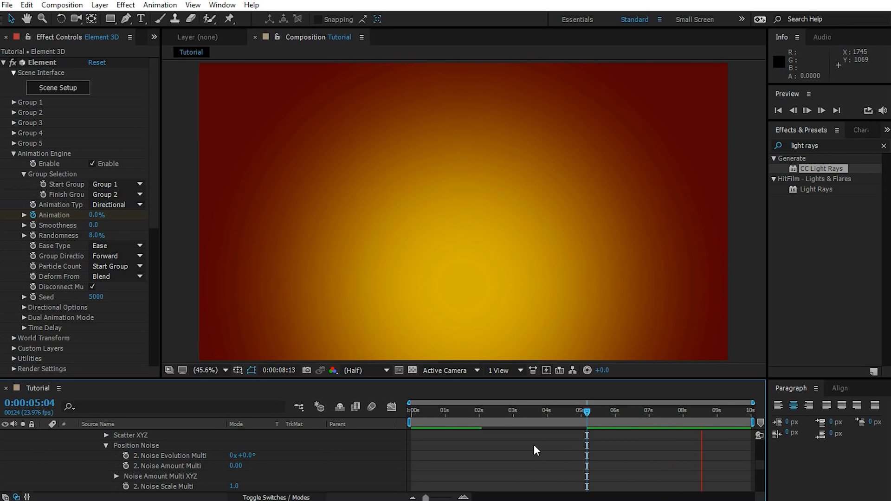
pyautogui.moveTo(710, 413); pyautogui.dragTo(672, 413)
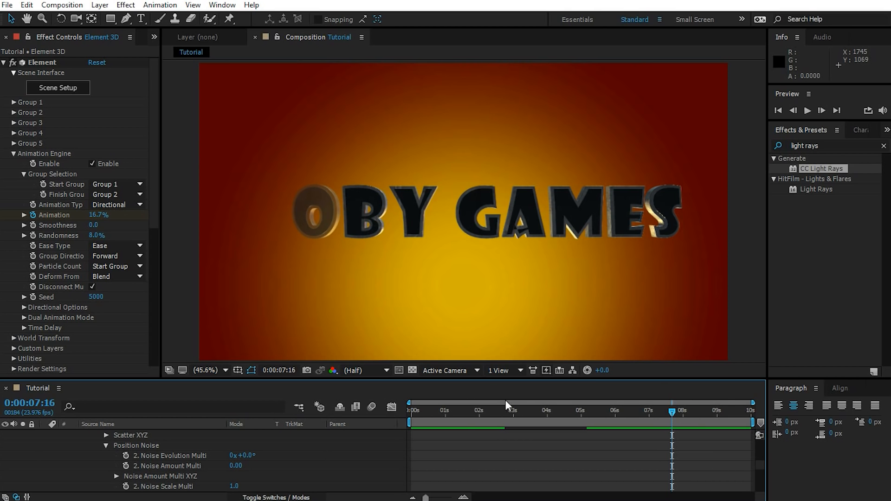
# Try Group 2's Deform Noise at an intensity of -55.0%, check it at 0:00:07:19, and disable the noise again
pyautogui.click(14, 112)
pyautogui.scroll(-2, 92, 116)
pyautogui.moveTo(154, 133); pyautogui.dragTo(155, 122)
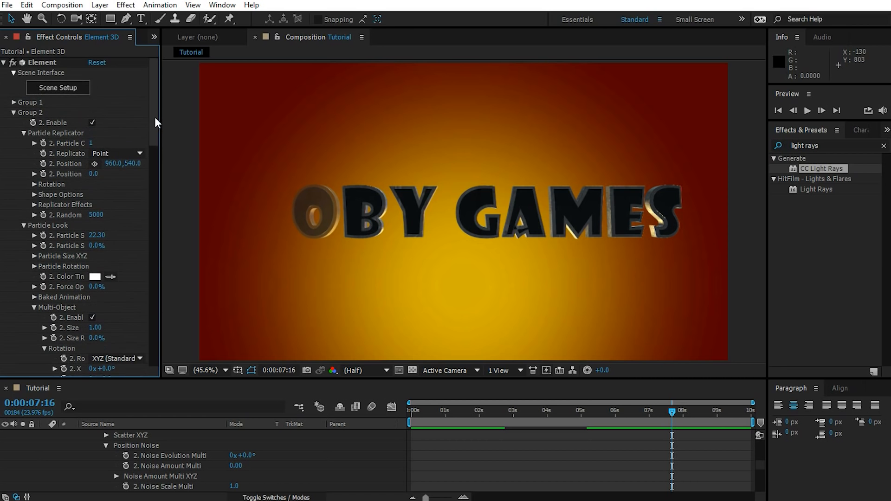
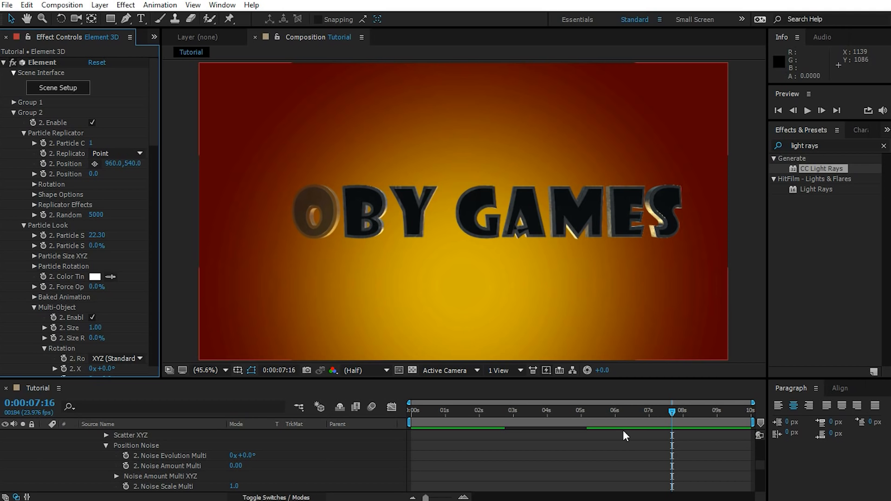
pyautogui.click(625, 434)
pyautogui.moveTo(151, 113); pyautogui.dragTo(149, 165)
pyautogui.scroll(-2, 65, 220)
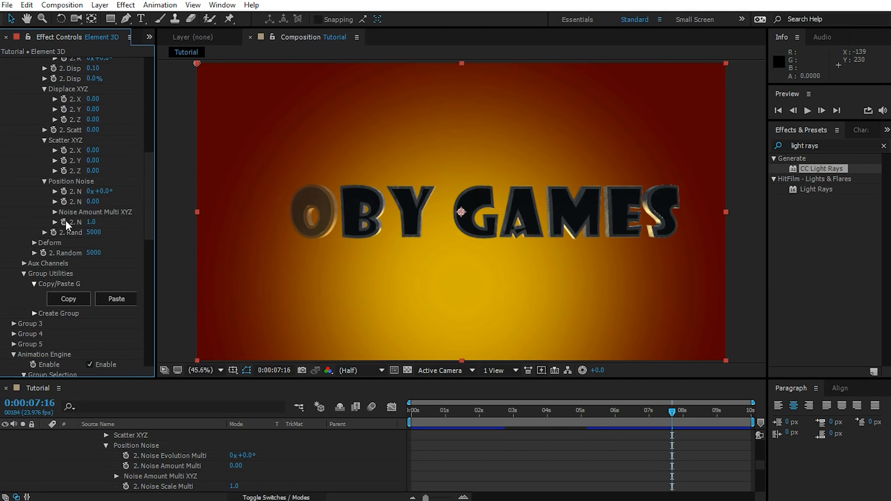
pyautogui.click(33, 242)
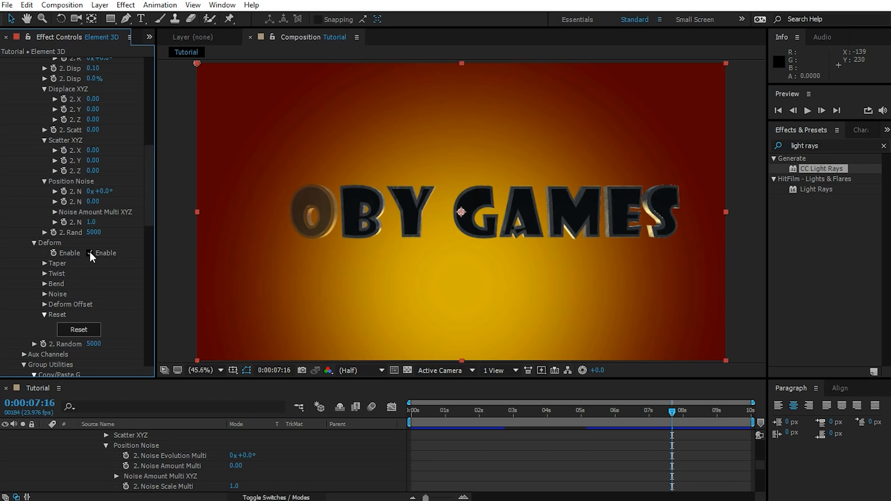
pyautogui.click(44, 294)
pyautogui.click(90, 299)
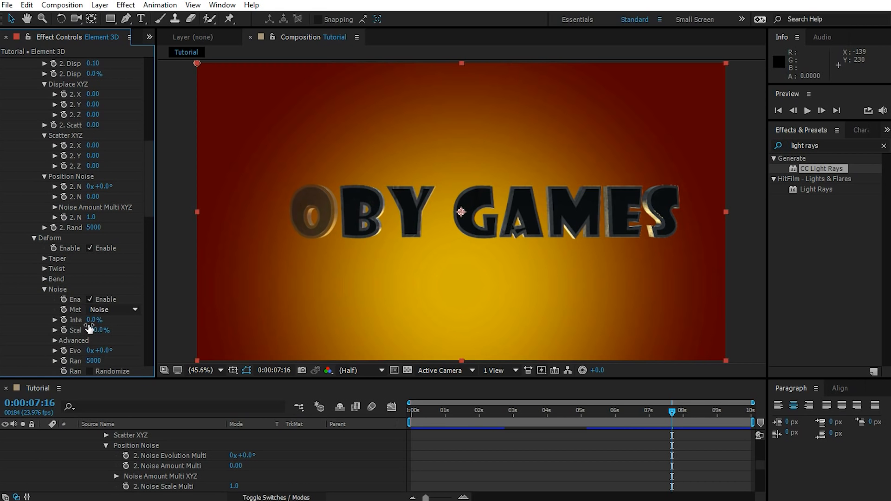
pyautogui.moveTo(95, 320); pyautogui.dragTo(69, 330)
pyautogui.moveTo(672, 411)
pyautogui.mouseDown()
pyautogui.moveTo(683, 412)
pyautogui.moveTo(675, 412)
pyautogui.mouseUp()
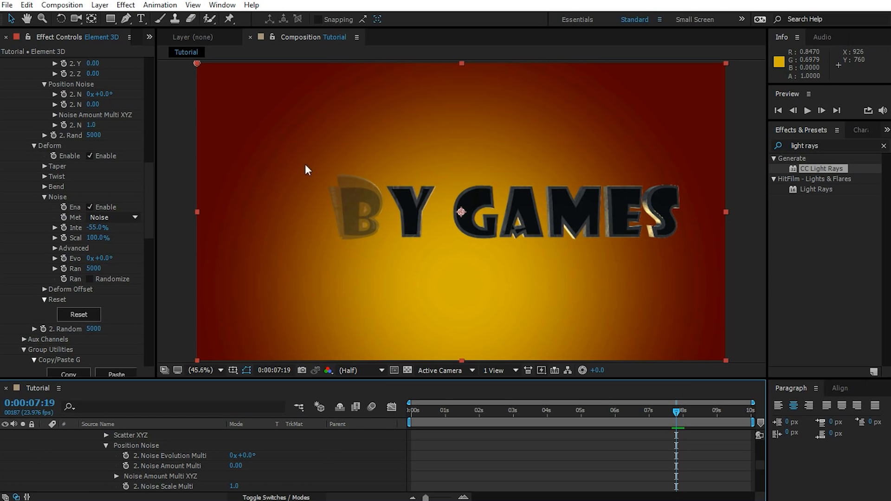
pyautogui.click(90, 207)
# Set Group 2's Multi-Object Y Rotation to -139.0° and scrub through the transition to check it
pyautogui.moveTo(148, 196); pyautogui.dragTo(152, 140)
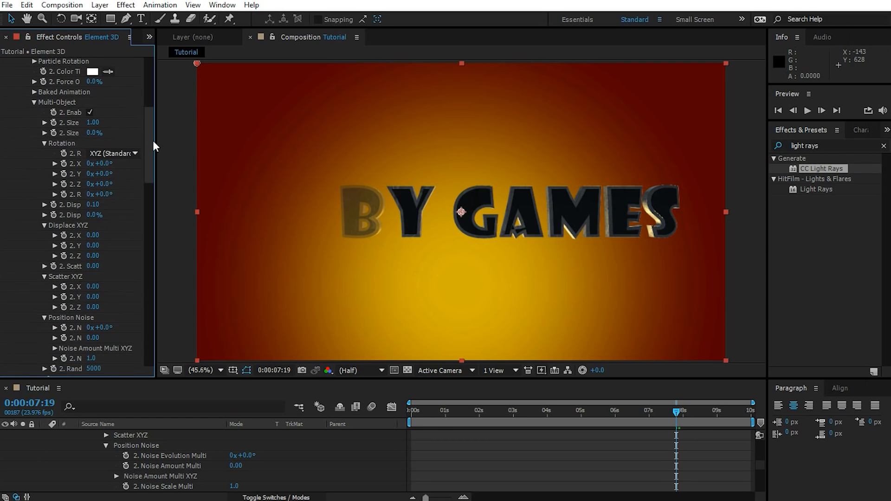
pyautogui.moveTo(95, 173); pyautogui.dragTo(36, 187)
pyautogui.moveTo(676, 411)
pyautogui.mouseDown()
pyautogui.moveTo(654, 411)
pyautogui.moveTo(738, 422)
pyautogui.moveTo(668, 425)
pyautogui.mouseUp()
# Keyframe the Background layer's radial gradient center position, inner color and outer color at 0:00:07:14
pyautogui.scroll(15, 186, 436)
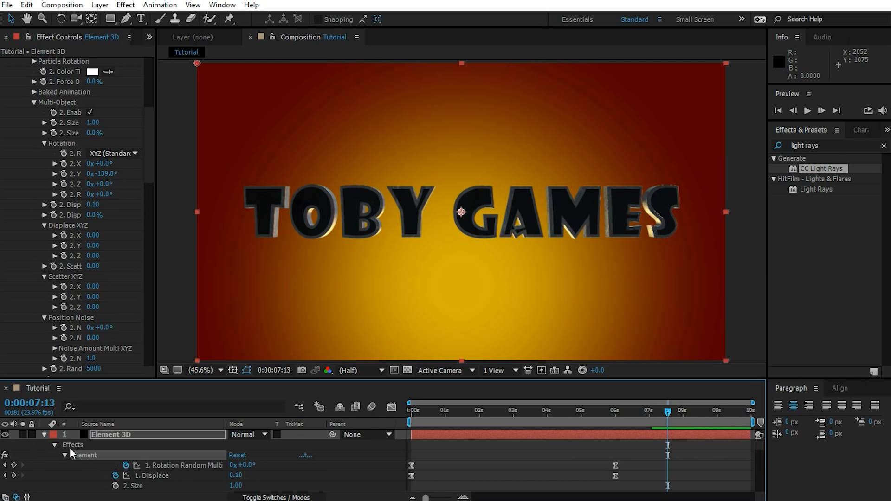
pyautogui.click(45, 435)
pyautogui.click(180, 459)
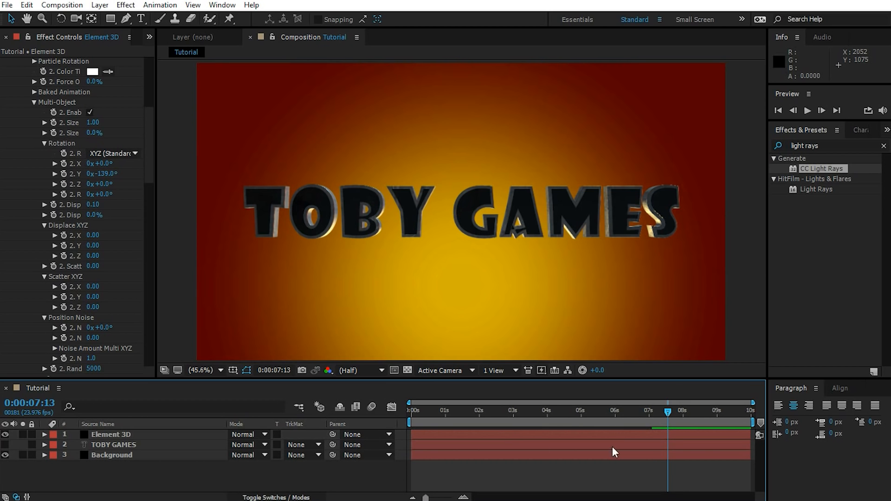
pyautogui.moveTo(667, 417)
pyautogui.mouseDown()
pyautogui.moveTo(651, 414)
pyautogui.moveTo(692, 411)
pyautogui.moveTo(668, 416)
pyautogui.mouseUp()
pyautogui.click(102, 455)
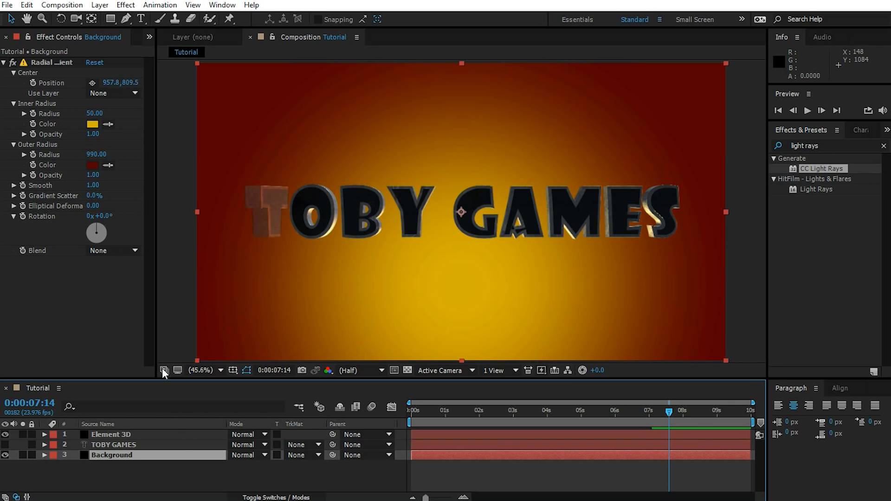
pyautogui.click(32, 123)
pyautogui.click(33, 165)
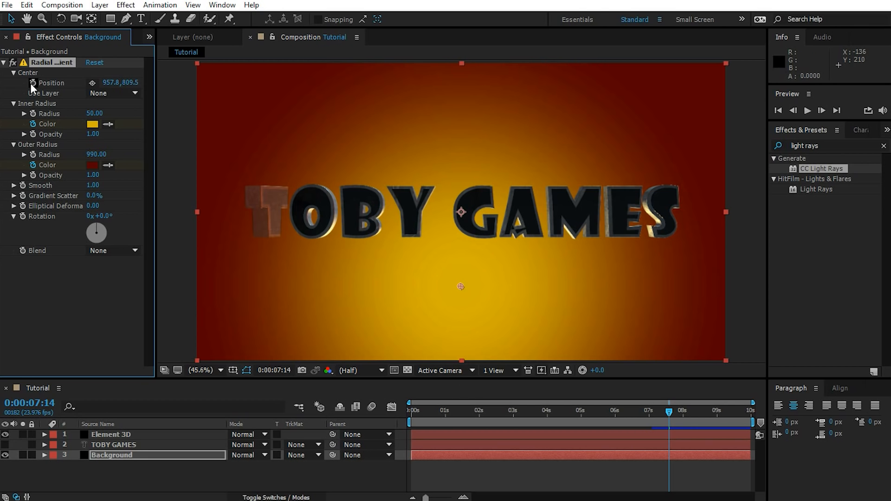
# At 0:00:09:00, set the Background gradient's inner and outer colors to 000000
pyautogui.moveTo(668, 411); pyautogui.dragTo(714, 416)
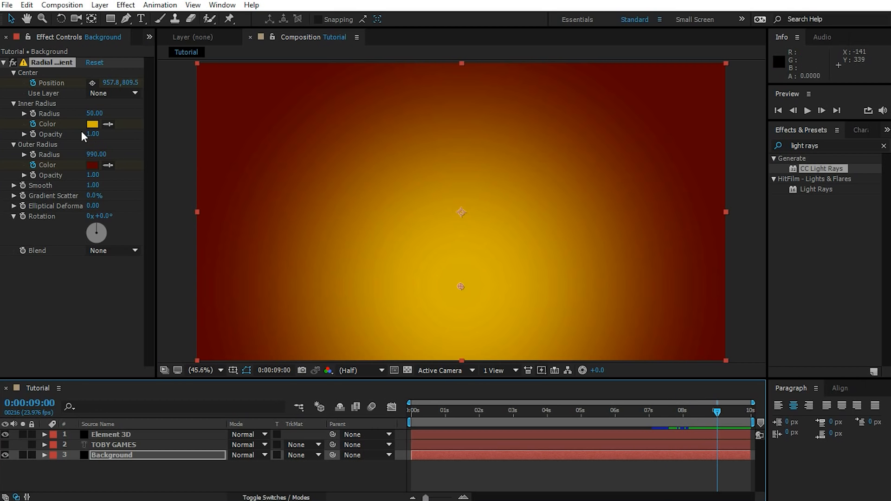
pyautogui.click(92, 124)
pyautogui.write('000000')
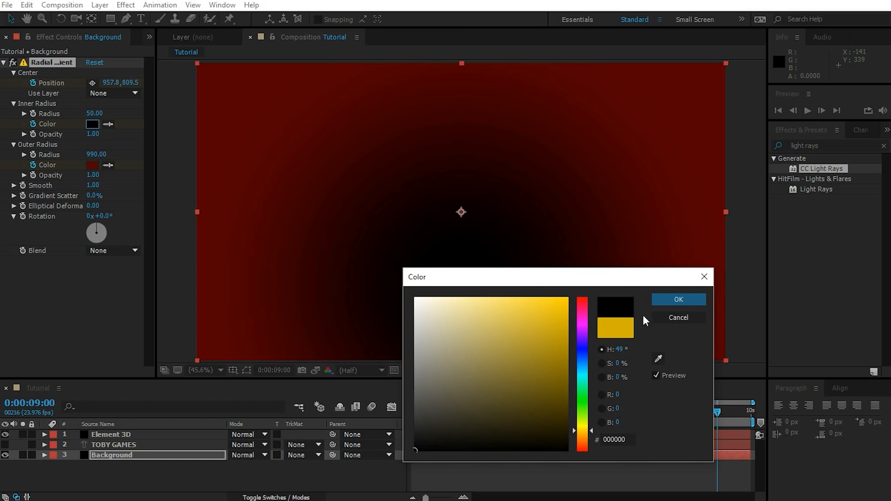
pyautogui.press('Return')
pyautogui.click(93, 165)
pyautogui.write('000000')
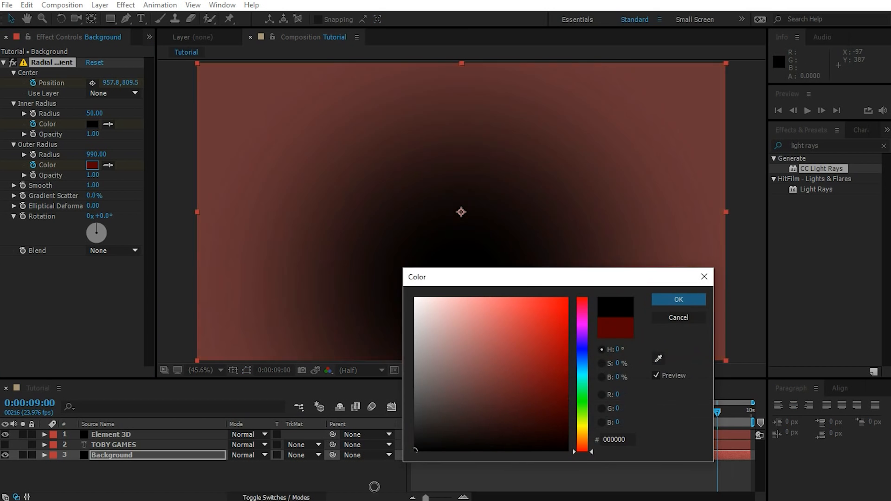
pyautogui.click(678, 300)
# Lower the gradient's center to 957.8, 1078.9 at 0:00:09:00 and return to the start of the composition
pyautogui.click(461, 284)
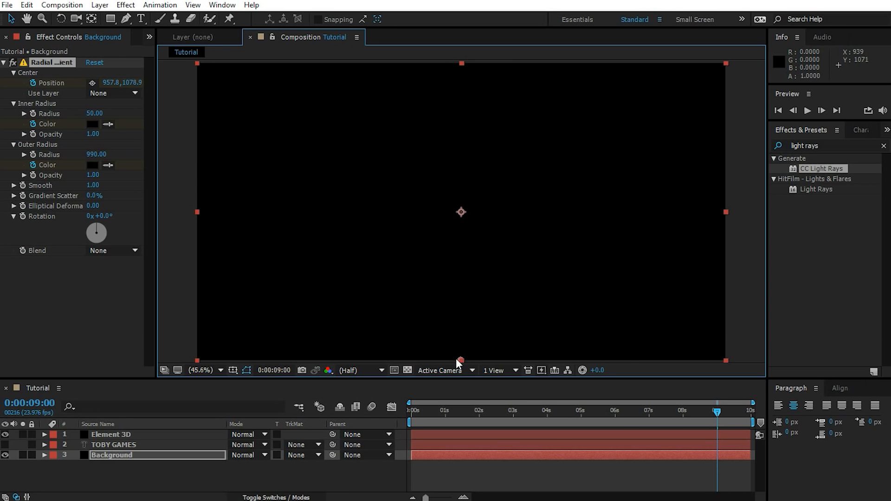
pyautogui.moveTo(456, 360); pyautogui.dragTo(456, 360)
pyautogui.moveTo(715, 412); pyautogui.dragTo(443, 417)
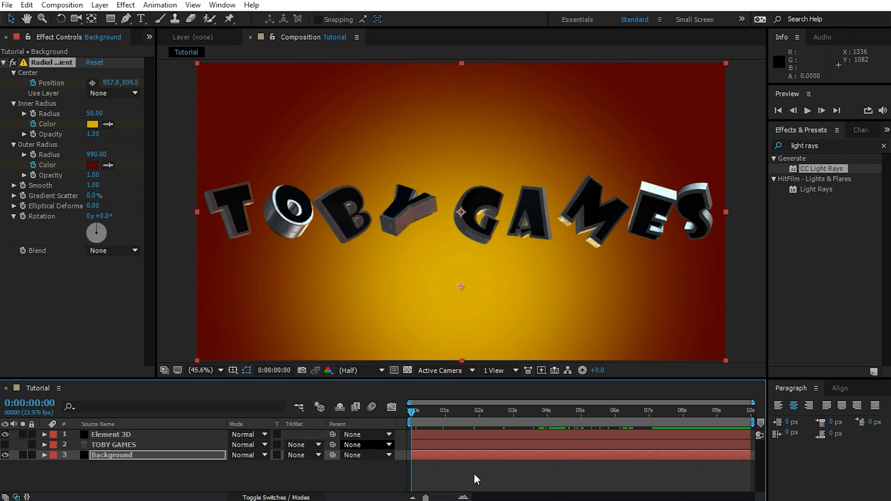
# Play back the composition, then scrub from its start through the title animation to the closing fade to check the result
pyautogui.click(597, 469)
pyautogui.press('space')
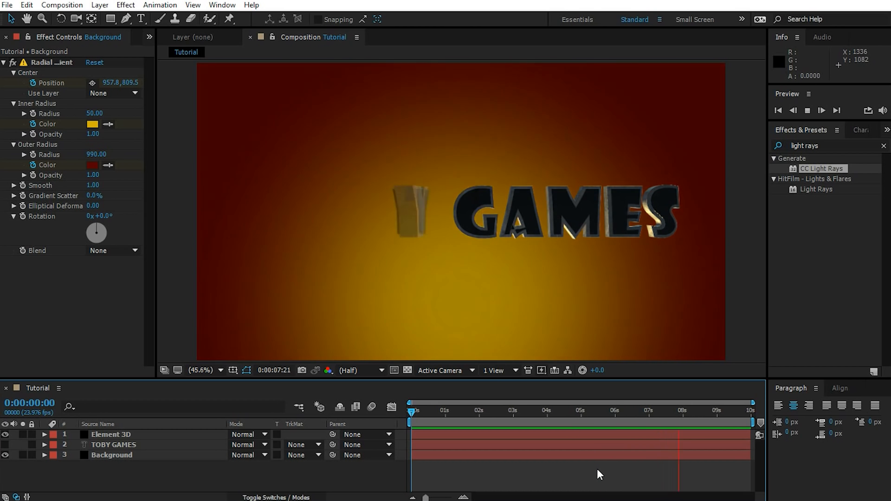
pyautogui.press('space')
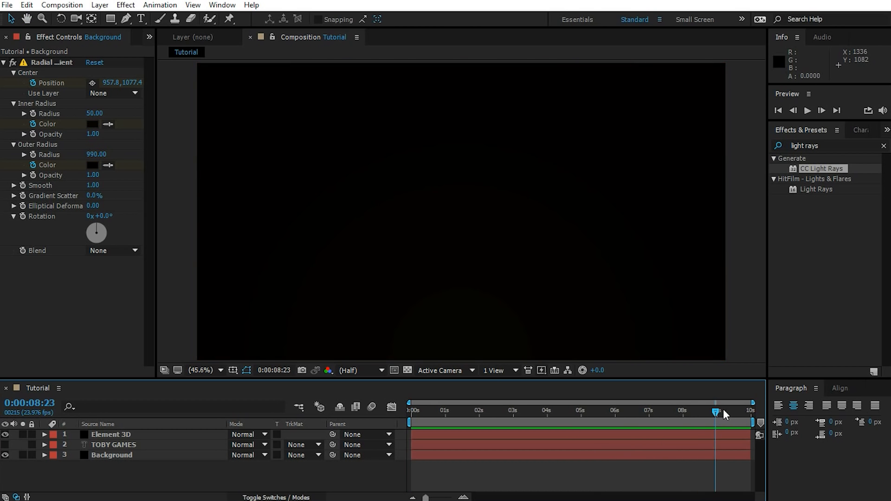
pyautogui.moveTo(723, 411); pyautogui.dragTo(696, 440)
pyautogui.press('Home')
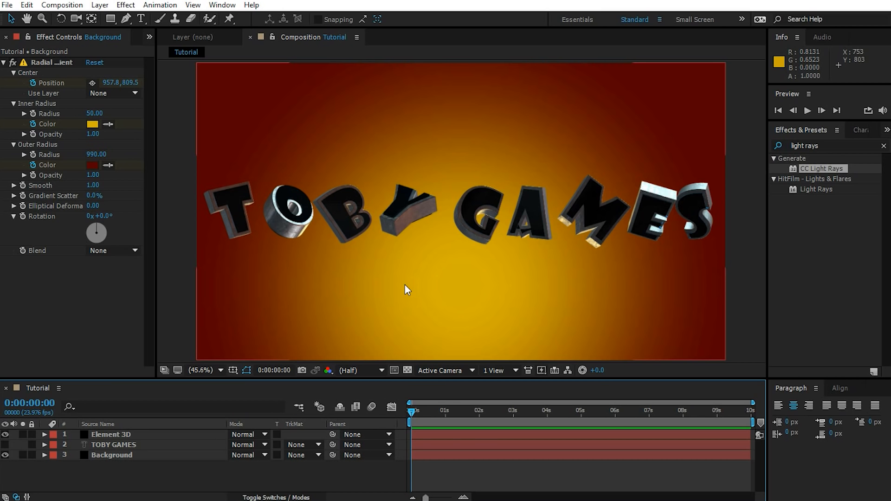
pyautogui.moveTo(412, 413); pyautogui.dragTo(479, 417)
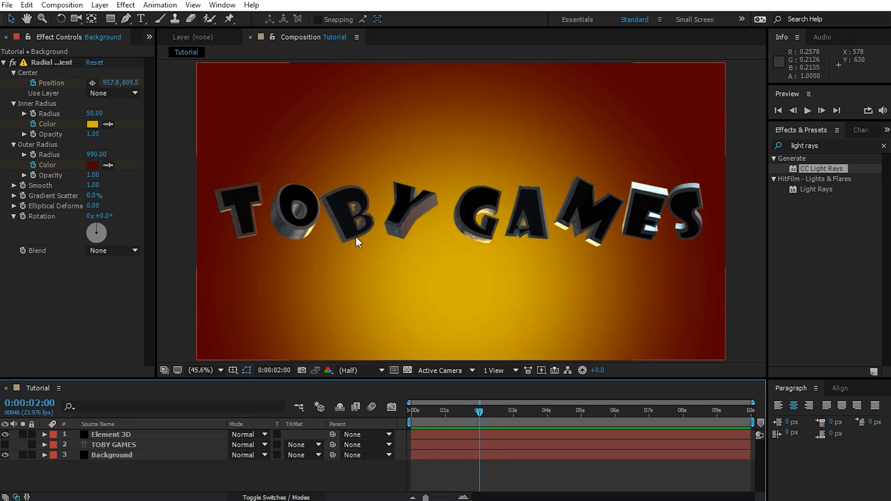
pyautogui.moveTo(478, 413); pyautogui.dragTo(546, 420)
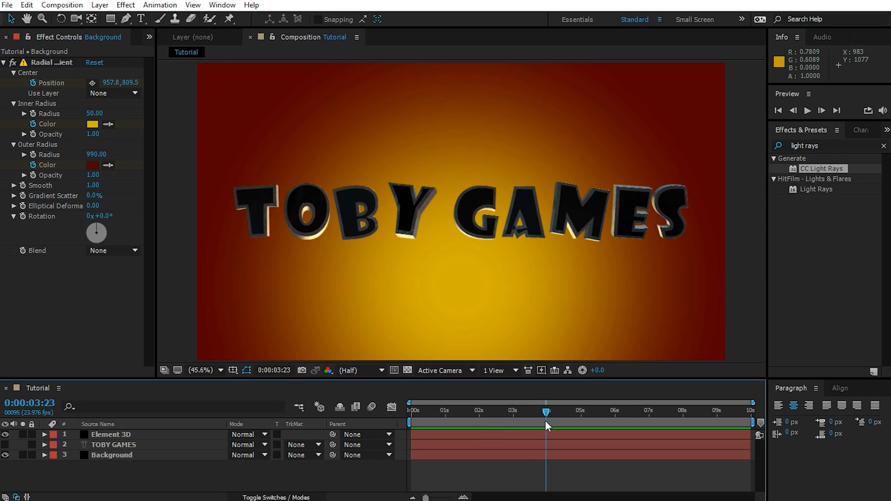
pyautogui.moveTo(546, 421); pyautogui.dragTo(619, 410)
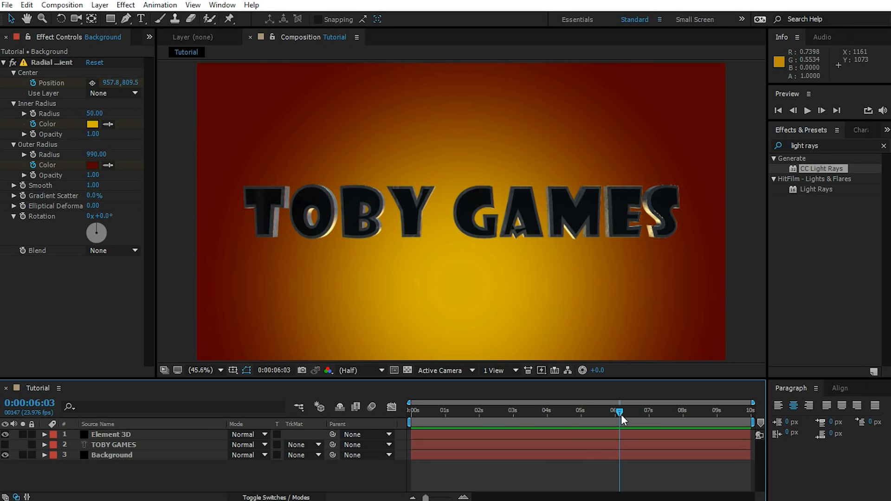
pyautogui.moveTo(619, 413); pyautogui.dragTo(733, 429)
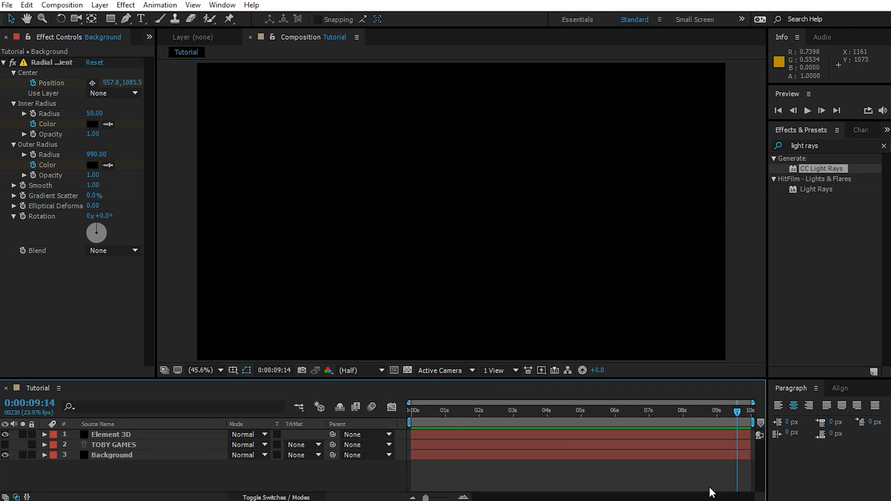
# Create a two-node camera with the 50mm preset, named Final Camera
pyautogui.rightClick(99, 467)
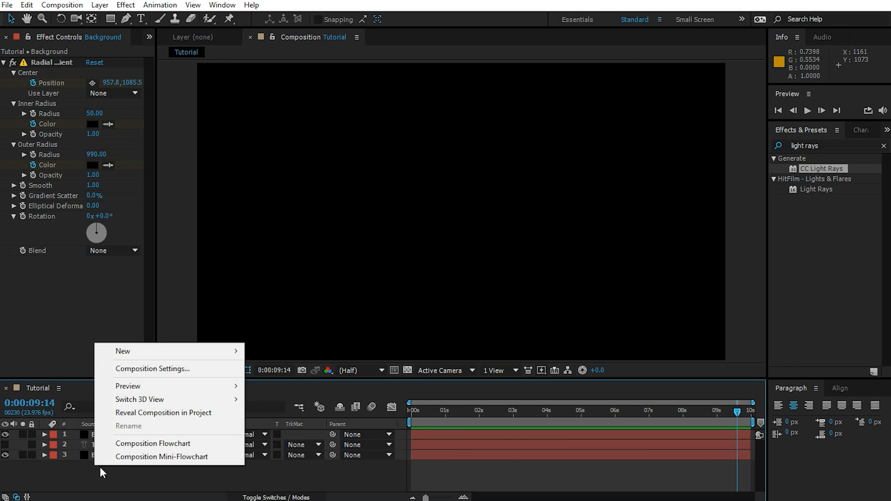
pyautogui.moveTo(153, 351)
pyautogui.click(325, 404)
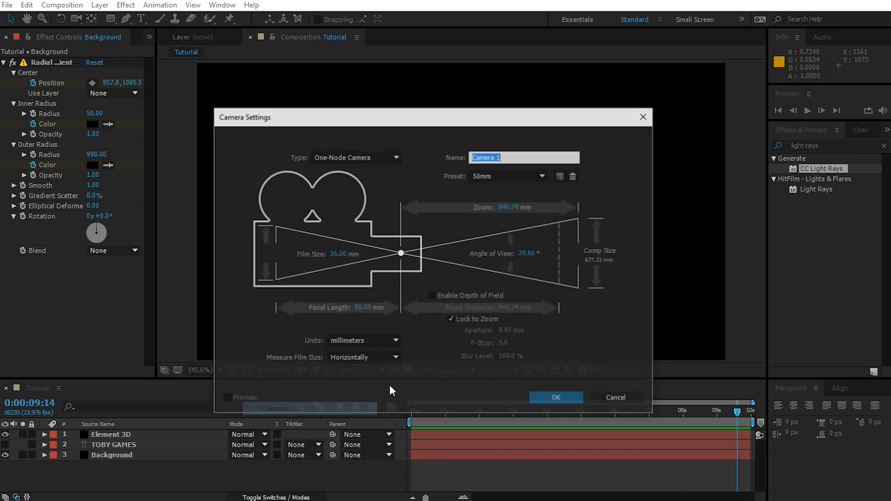
pyautogui.click(365, 158)
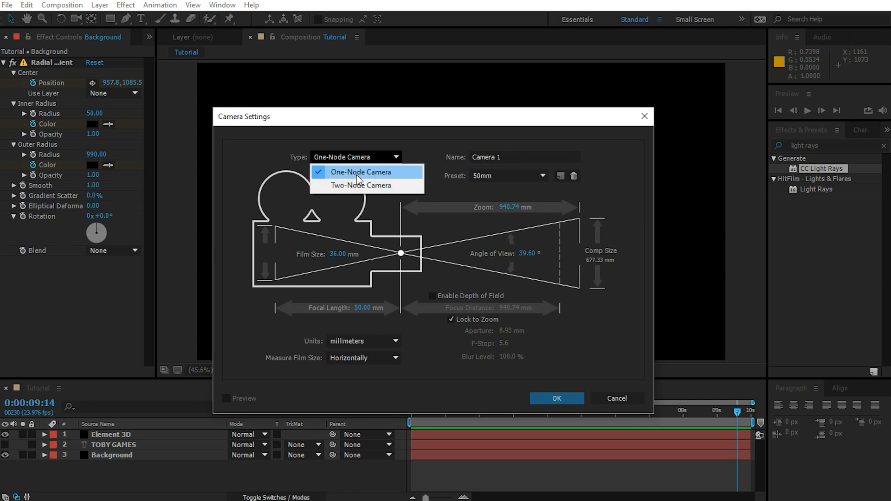
pyautogui.click(347, 184)
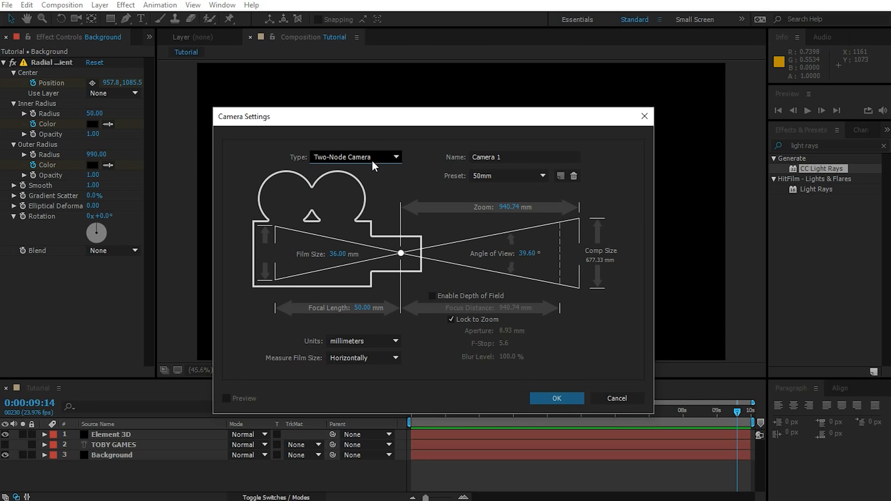
pyautogui.click(522, 155)
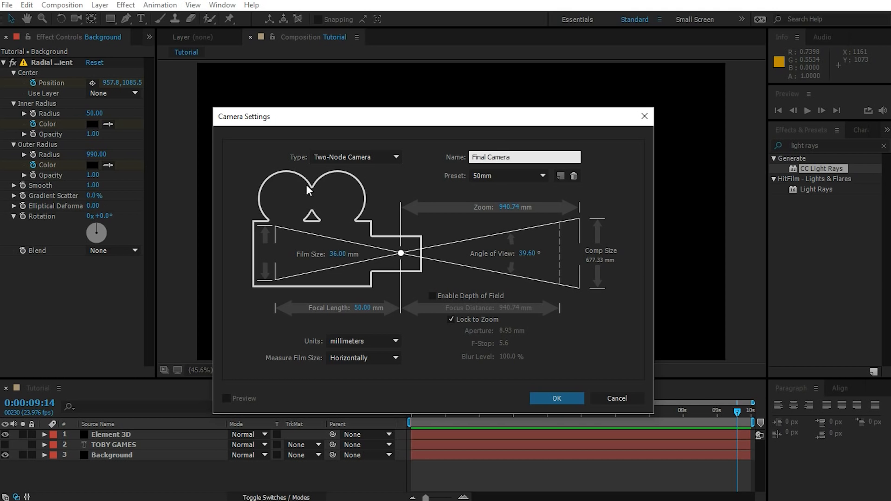
pyautogui.write('Final Camera')
pyautogui.click(551, 397)
# Start keyframing the Final Camera's Position at 0:00:06:00
pyautogui.moveTo(717, 415); pyautogui.dragTo(620, 420)
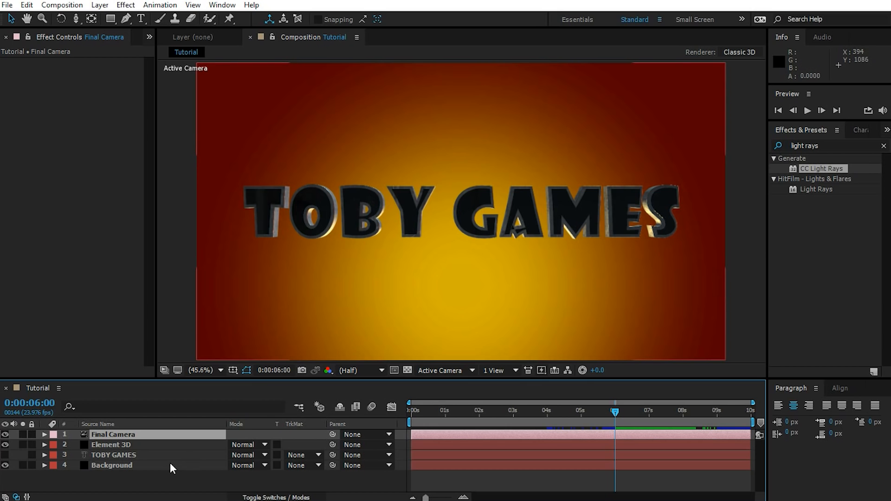
pyautogui.press('p')
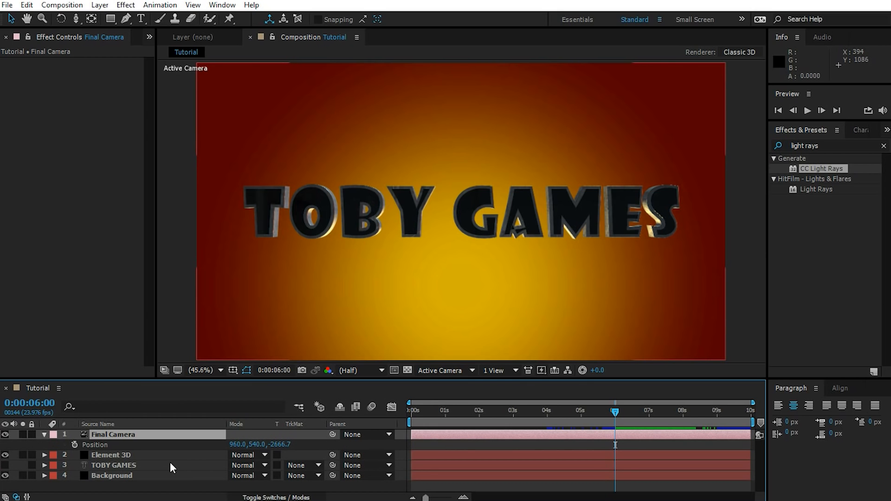
pyautogui.click(74, 445)
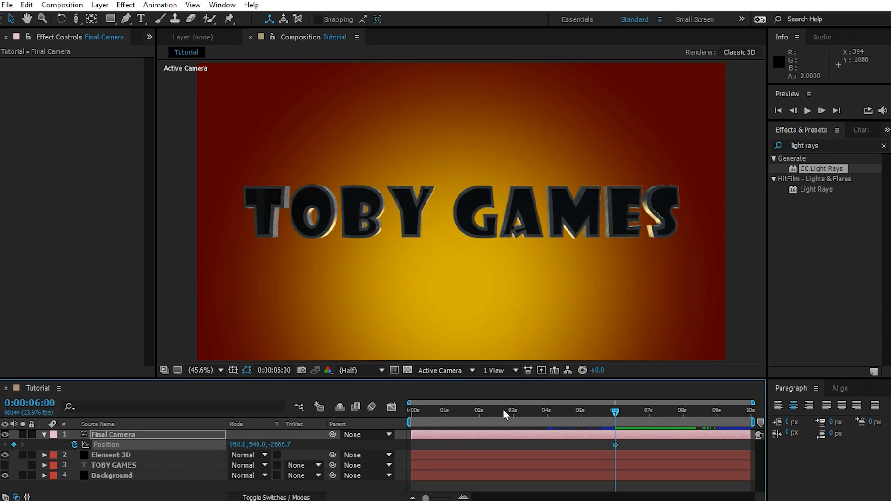
# At 0:00:04:00, orbit the Final Camera high above the title to about 962.3, -2116.1, -237.6 and scrub the move
pyautogui.moveTo(616, 411); pyautogui.dragTo(547, 416)
pyautogui.press('c')
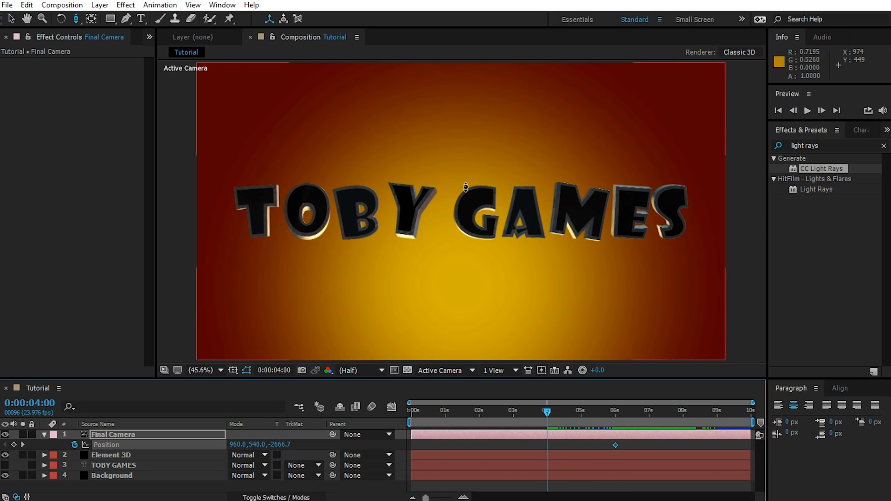
pyautogui.moveTo(474, 182); pyautogui.dragTo(473, 271)
pyautogui.moveTo(546, 412); pyautogui.dragTo(576, 422)
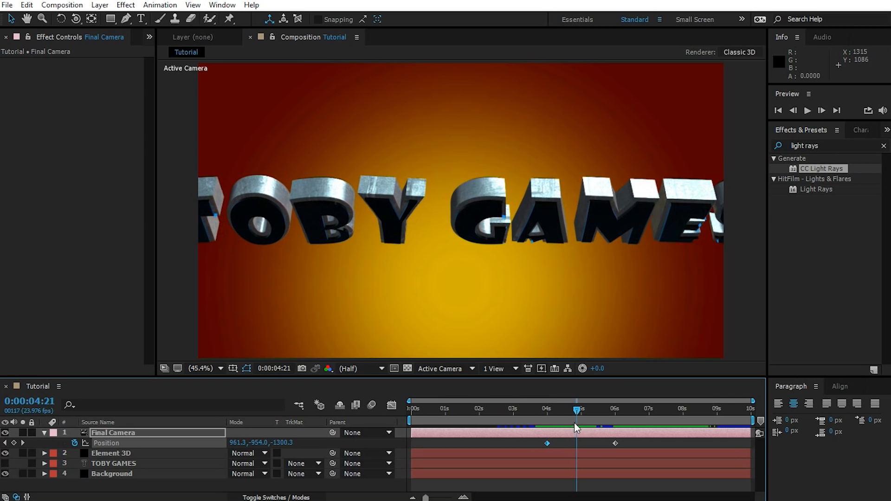
# In the Left view, bend the Final Camera's straight motion path into a smooth quarter-circle arc and scrub along it
pyautogui.click(441, 369)
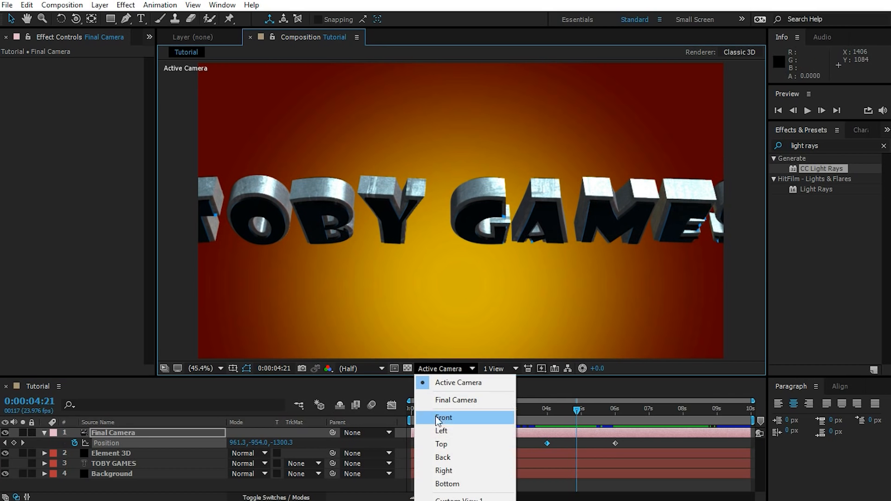
pyautogui.click(459, 430)
pyautogui.scroll(-2, 552, 176)
pyautogui.moveTo(587, 165); pyautogui.dragTo(560, 235)
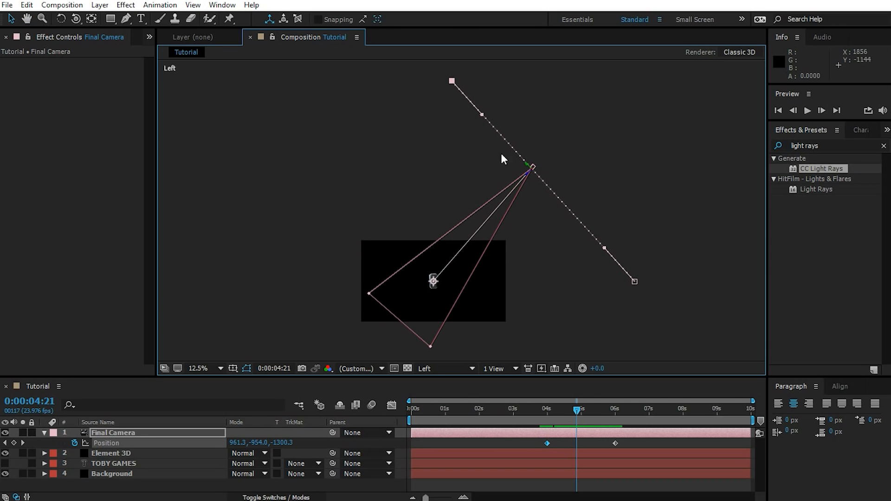
pyautogui.moveTo(578, 410); pyautogui.dragTo(575, 428)
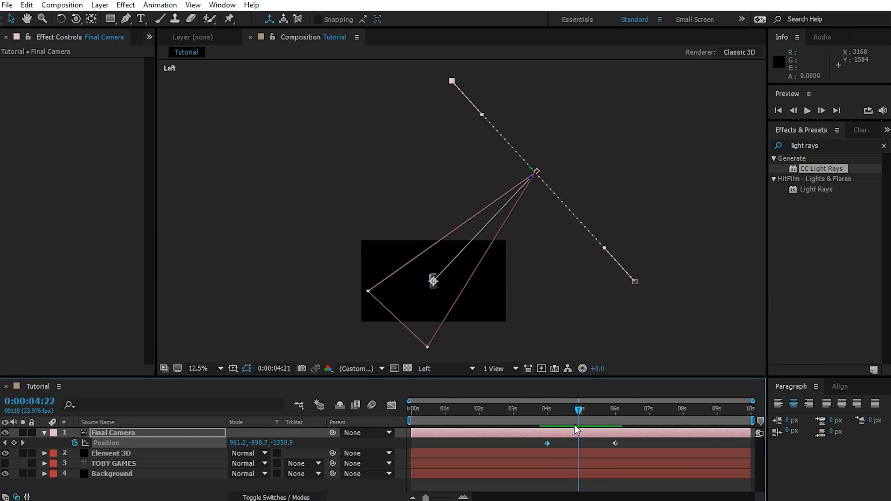
pyautogui.moveTo(483, 110); pyautogui.dragTo(541, 89)
pyautogui.moveTo(604, 248); pyautogui.dragTo(634, 190)
pyautogui.moveTo(542, 88); pyautogui.dragTo(571, 82)
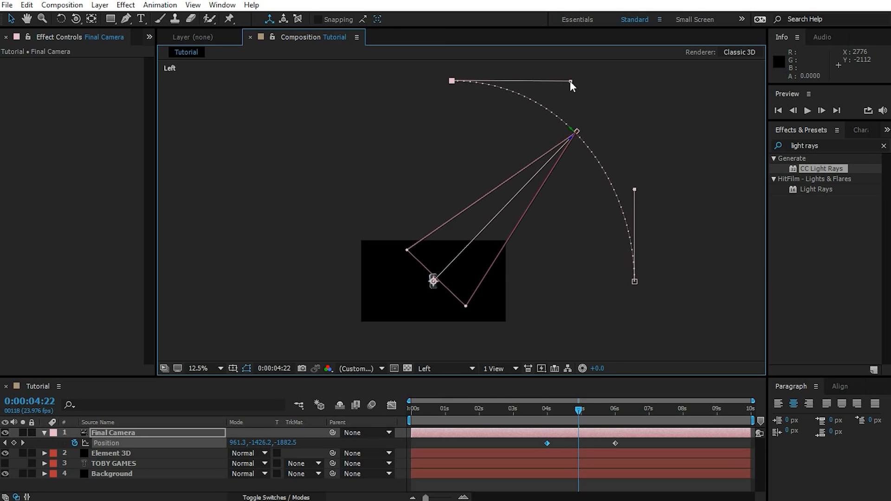
pyautogui.moveTo(580, 412); pyautogui.dragTo(603, 414)
# Return to the Active Camera view and play back the arcing camera move from about 0:00:04:00
pyautogui.click(445, 368)
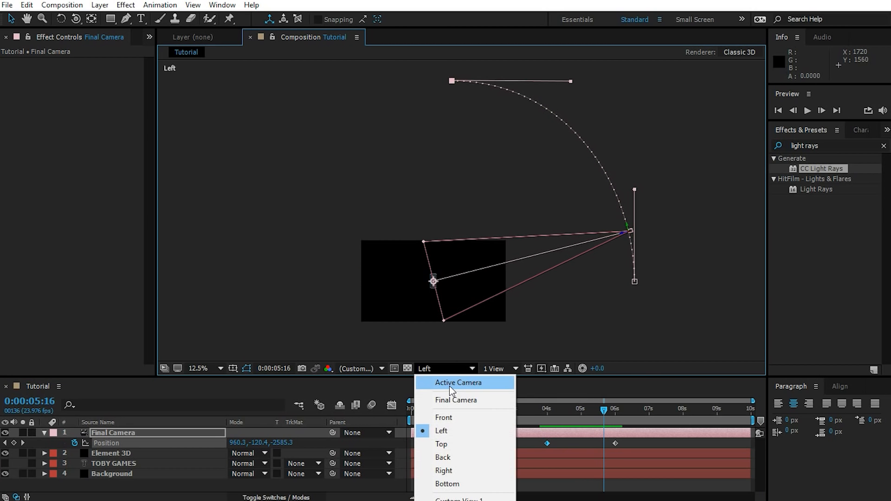
pyautogui.click(448, 383)
pyautogui.moveTo(603, 410); pyautogui.dragTo(543, 412)
pyautogui.press('space')
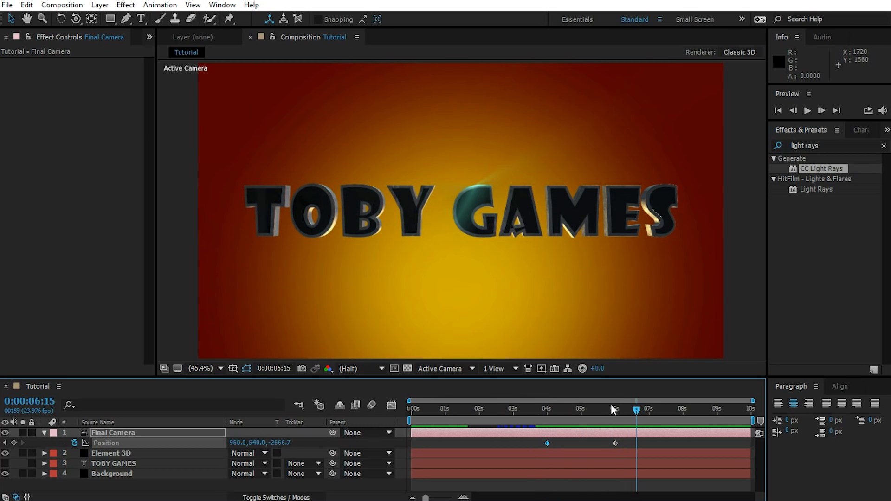
pyautogui.moveTo(611, 408); pyautogui.dragTo(564, 409)
pyautogui.press('space')
# Apply Easy Ease to both of the Final Camera's Position keyframes and scrub between them
pyautogui.moveTo(532, 445); pyautogui.dragTo(630, 441)
pyautogui.press('F9')
pyautogui.moveTo(556, 410); pyautogui.dragTo(568, 431)
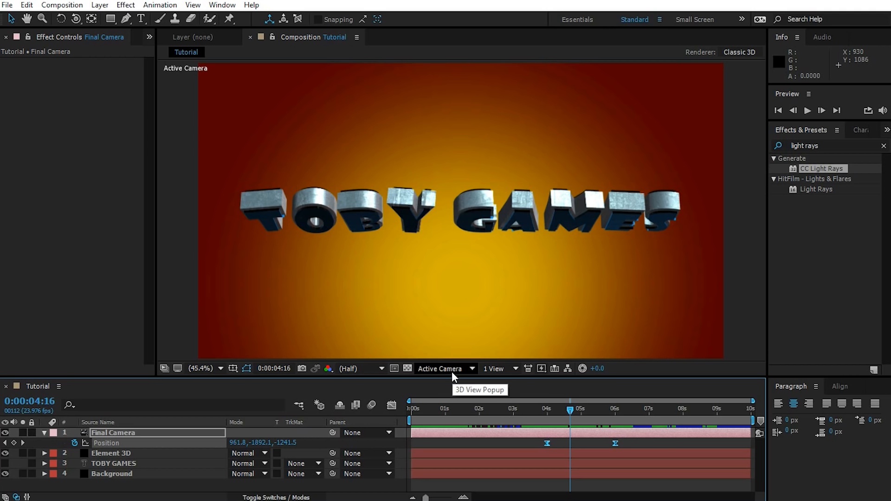
# Trim the start of the Final Camera layer to 0:00:04:00 and scrub across the cut to check it
pyautogui.click(124, 432)
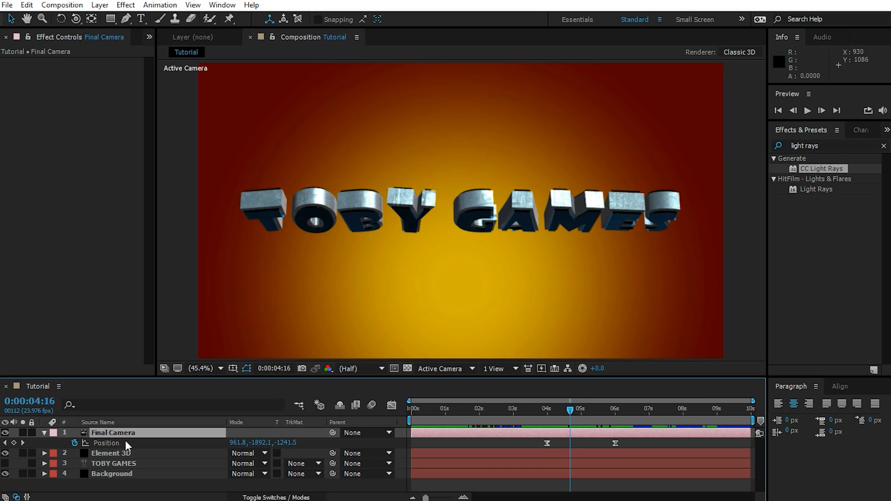
pyautogui.moveTo(569, 408); pyautogui.dragTo(548, 411)
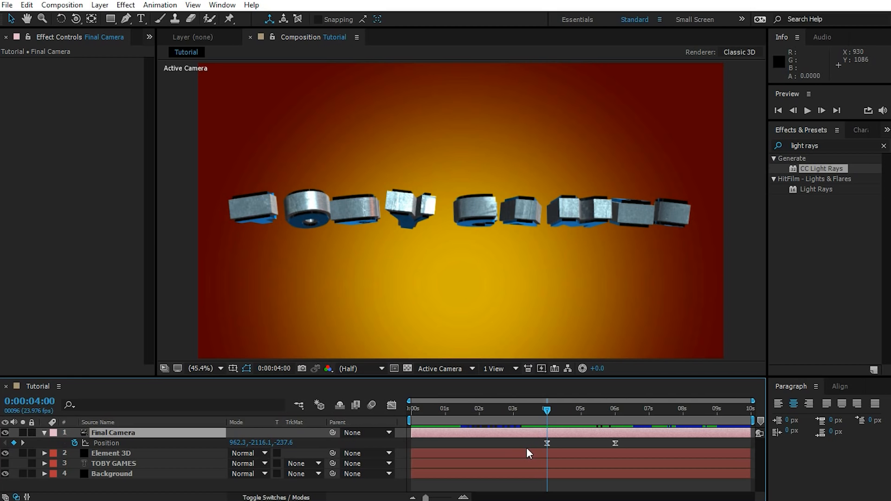
pyautogui.hotkey('alt', '[')
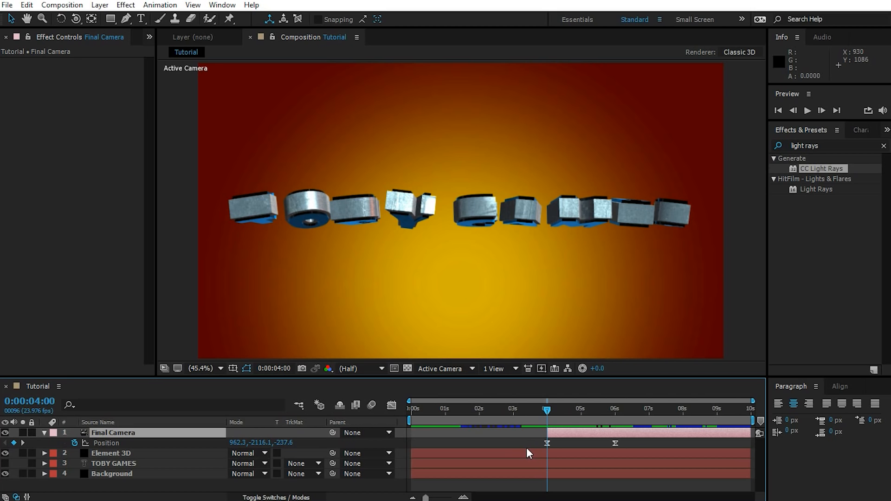
pyautogui.click(543, 409)
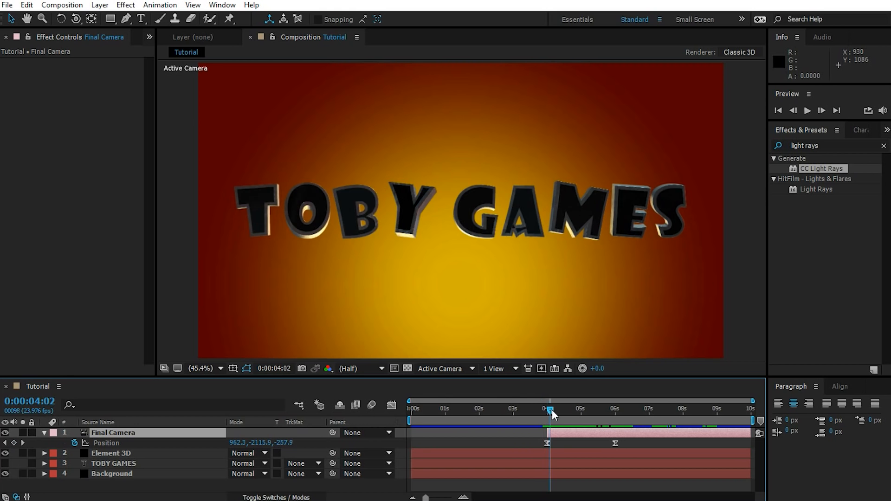
pyautogui.moveTo(545, 410); pyautogui.dragTo(474, 413)
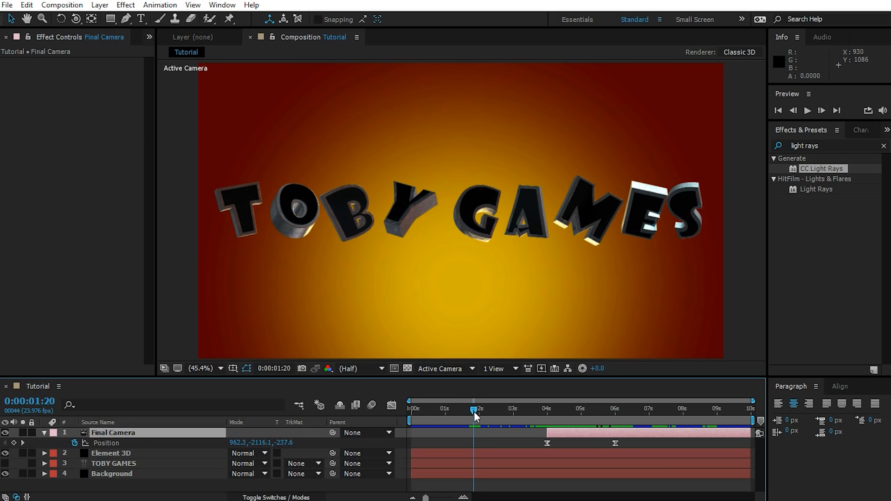
# Create a one-node camera with the 50mm preset, named Macro 1, and go to the start of the composition
pyautogui.click(44, 433)
pyautogui.rightClick(118, 469)
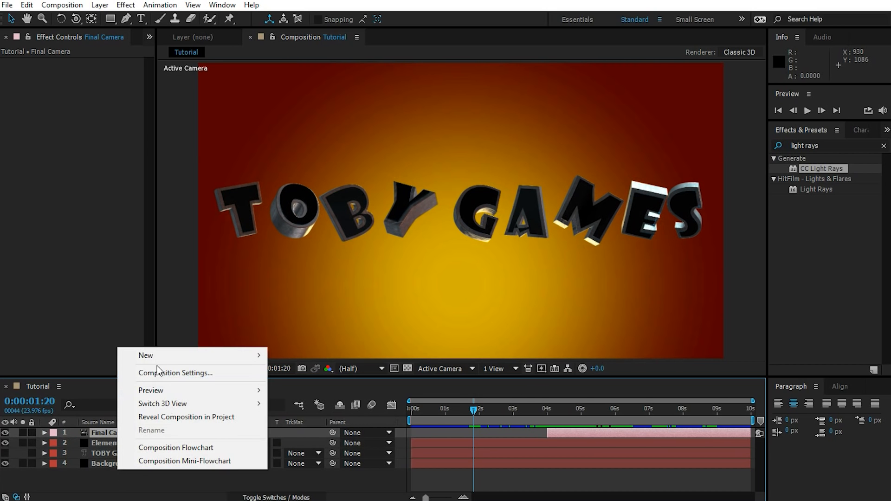
pyautogui.moveTo(185, 356)
pyautogui.click(305, 409)
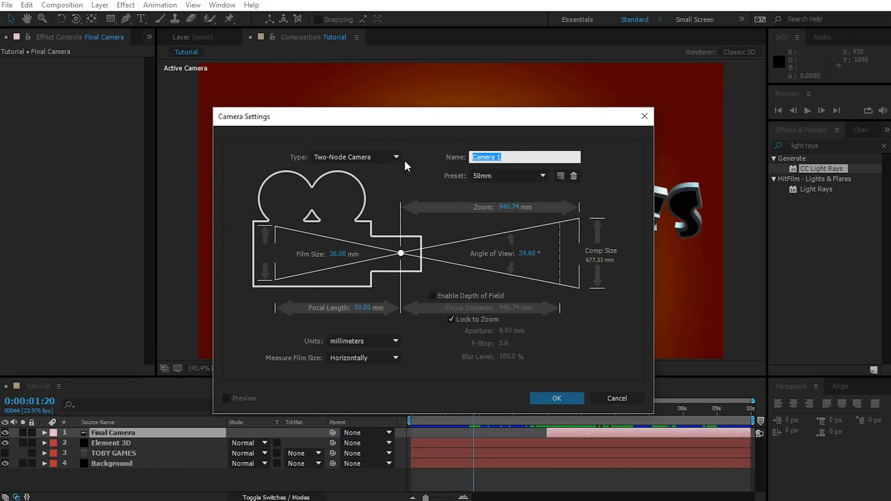
pyautogui.click(392, 158)
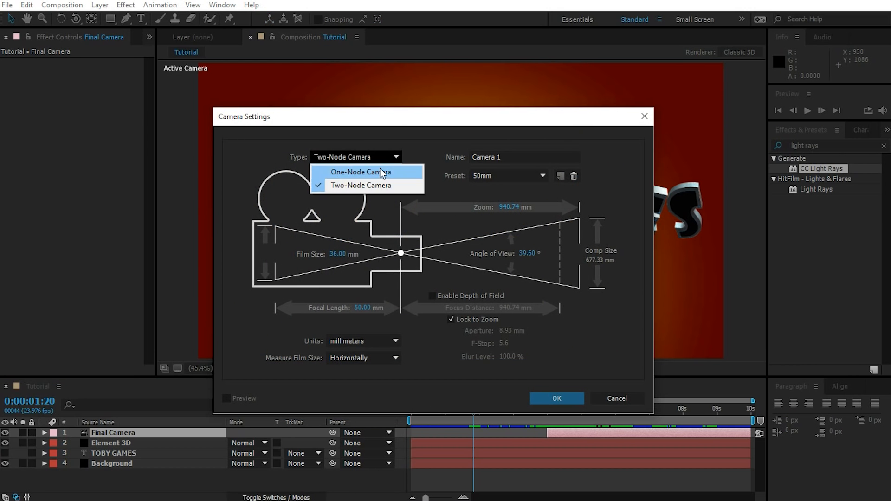
pyautogui.click(376, 172)
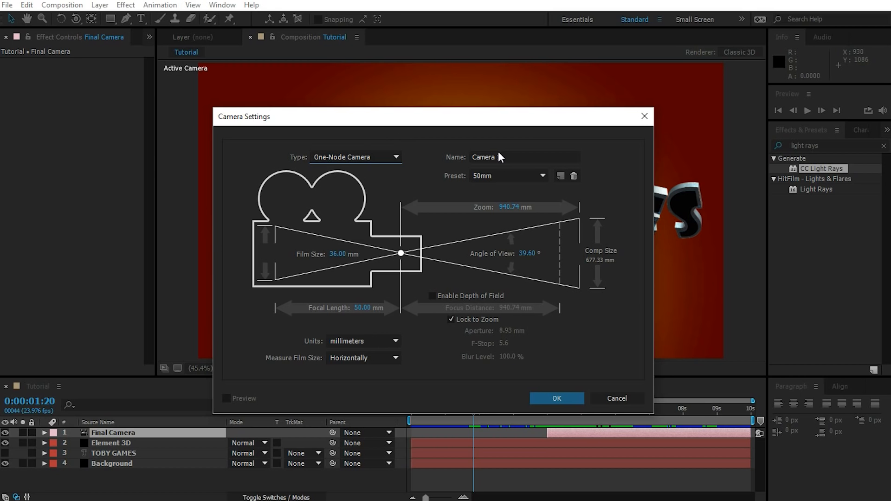
pyautogui.click(531, 155)
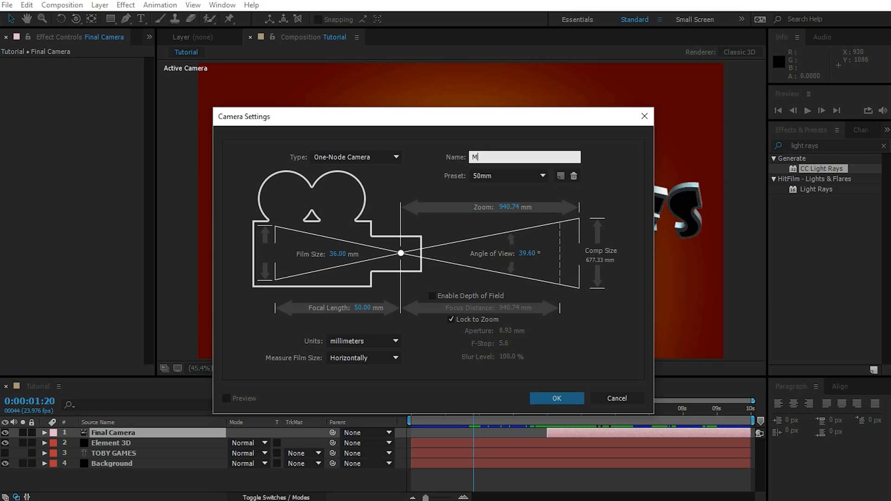
pyautogui.click(547, 394)
pyautogui.moveTo(471, 411); pyautogui.dragTo(395, 407)
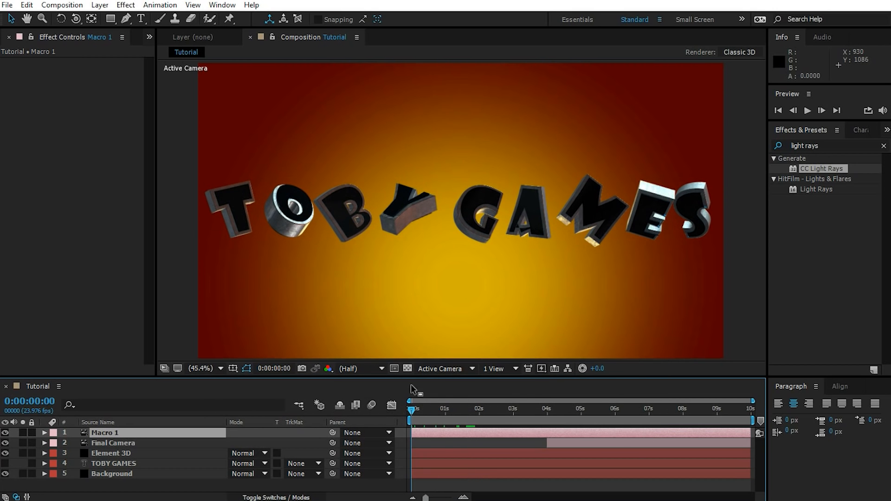
# Move and orbit the Macro 1 camera into an angled close-up of the letter O in TOBY
pyautogui.press('c')
pyautogui.moveTo(307, 205); pyautogui.dragTo(519, 274)
pyautogui.press('c')
# Trim the end of the Macro 1 layer to 0:00:02:00 and shift its close-up framing slightly
pyautogui.moveTo(414, 408); pyautogui.dragTo(479, 420)
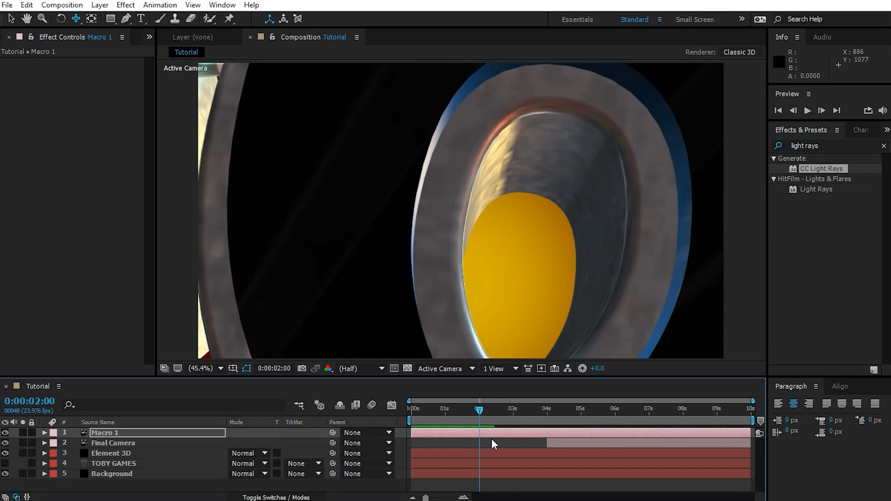
pyautogui.hotkey('alt', ']')
pyautogui.moveTo(471, 238); pyautogui.dragTo(454, 240)
pyautogui.moveTo(479, 409)
pyautogui.mouseDown()
pyautogui.moveTo(407, 411)
pyautogui.moveTo(481, 410)
pyautogui.mouseUp()
# Create a one-node camera with the 50mm preset, named Macro 2
pyautogui.rightClick(261, 482)
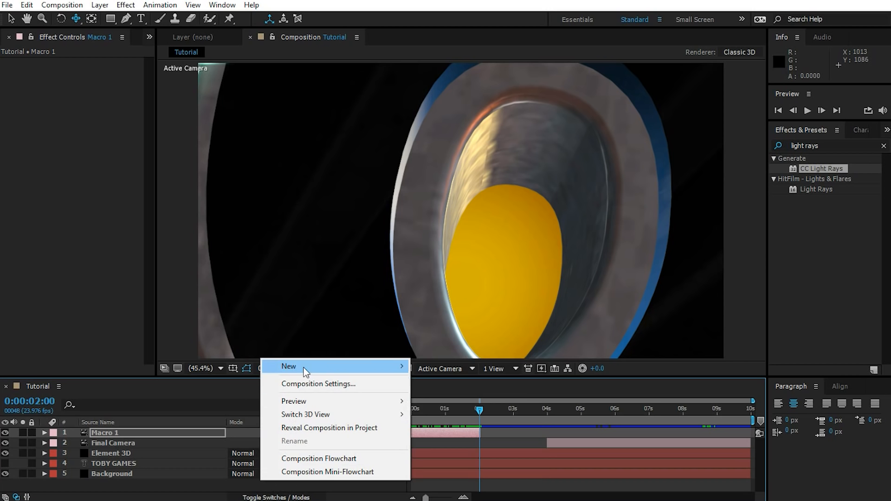
pyautogui.moveTo(302, 366)
pyautogui.click(444, 423)
pyautogui.write('Macro 2')
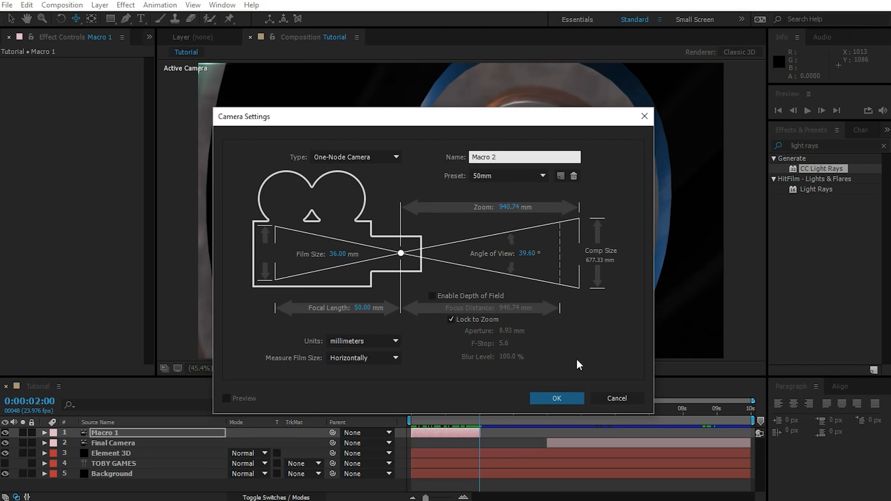
pyautogui.click(554, 398)
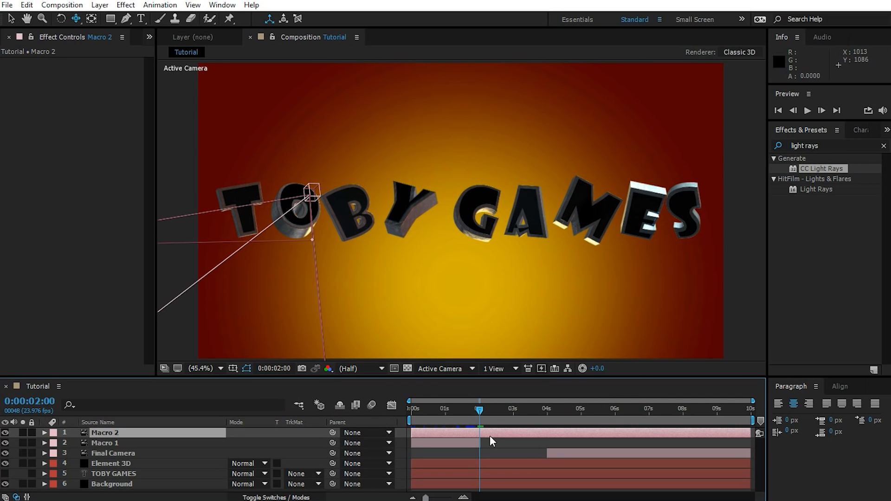
# Trim the Macro 2 layer to run from 0:00:02:00 to 0:00:04:00 and preview that section
pyautogui.hotkey('alt', '[')
pyautogui.moveTo(479, 410); pyautogui.dragTo(556, 419)
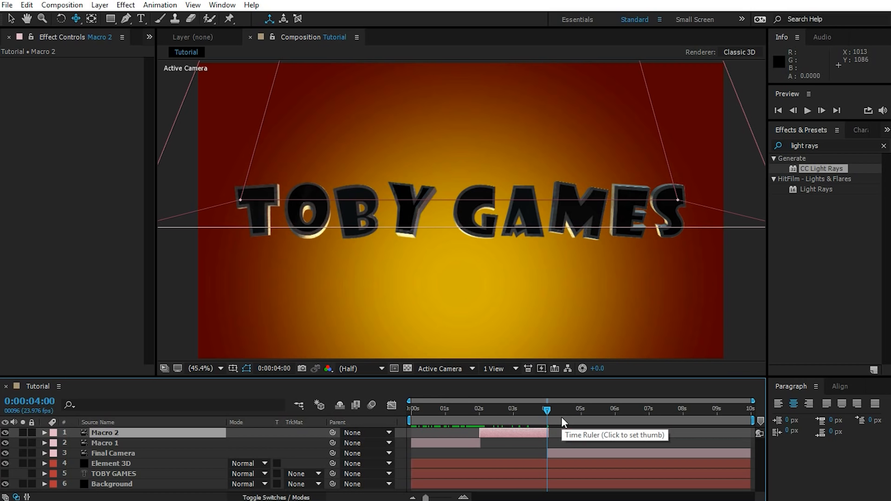
pyautogui.hotkey('alt', ']')
pyautogui.moveTo(548, 411); pyautogui.dragTo(496, 415)
pyautogui.press('space')
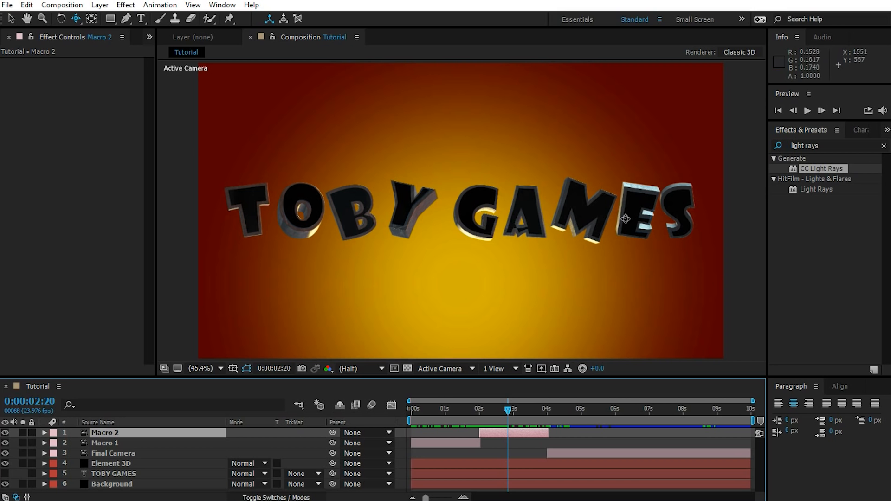
# Move and orbit the Macro 2 camera into a close-up facing the outer side of the S in GAMES
pyautogui.moveTo(689, 216); pyautogui.dragTo(489, 266)
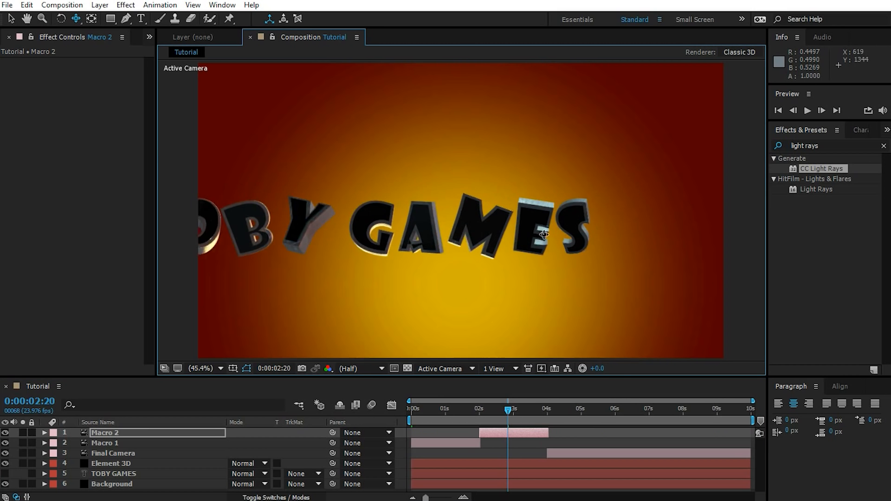
pyautogui.press('c')
pyautogui.press('c')
pyautogui.press('c')
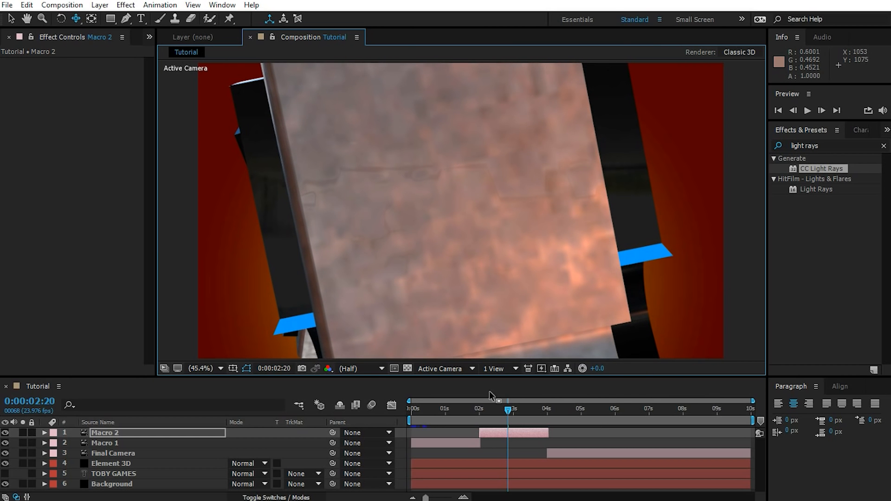
# Set Position and Orientation keyframes for the Macro 2 camera at 0:00:02:00
pyautogui.moveTo(508, 410); pyautogui.dragTo(472, 411)
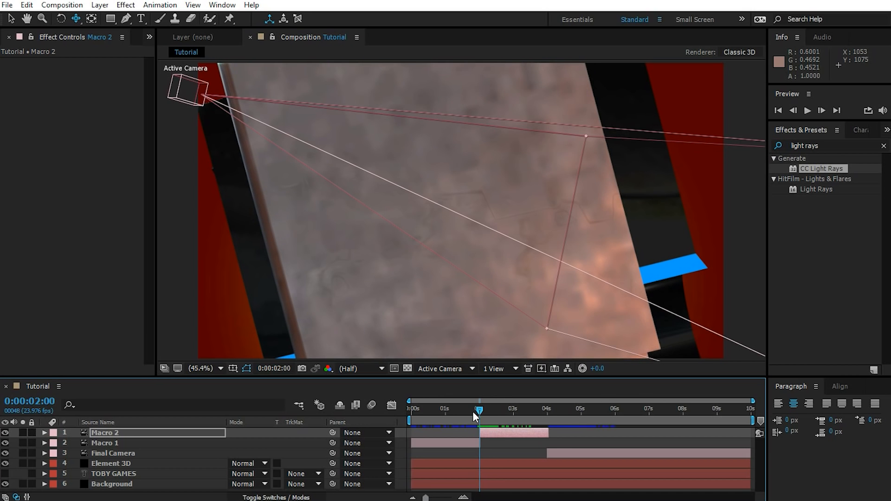
pyautogui.press('p')
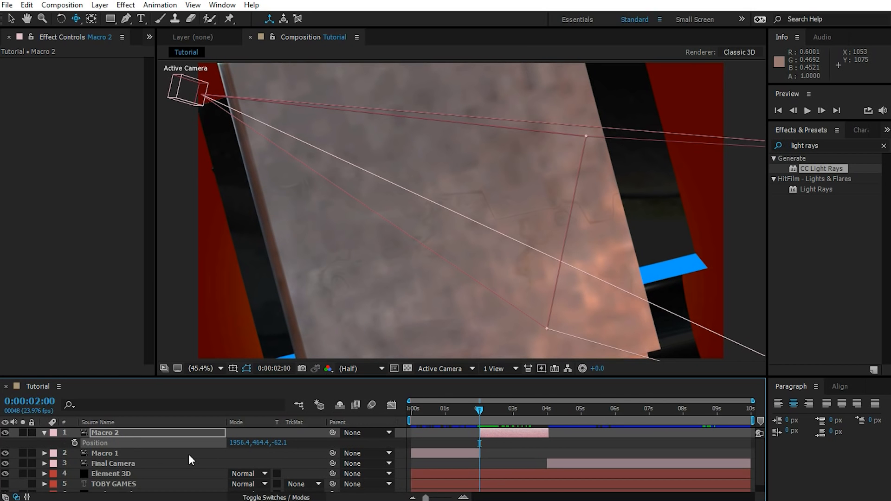
pyautogui.hotkey('shift', 'r')
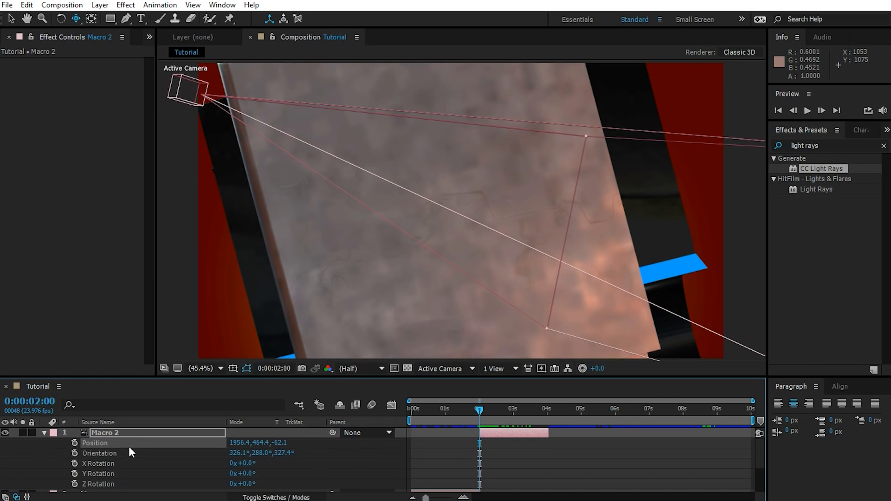
pyautogui.click(75, 442)
pyautogui.click(75, 452)
# At 0:00:04:00, move and orbit the Macro 2 camera to look along the tops of the letters from the end of GAMES
pyautogui.moveTo(476, 403); pyautogui.dragTo(548, 422)
pyautogui.press('c')
pyautogui.moveTo(464, 223); pyautogui.dragTo(482, 177)
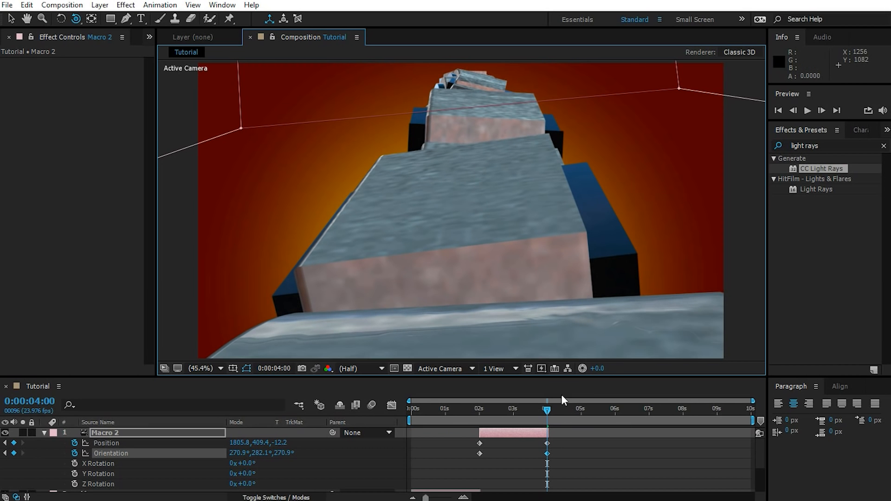
# Apply Easy Ease to all of Macro 2's Position and Orientation keyframes and play back the camera move
pyautogui.moveTo(538, 406); pyautogui.dragTo(577, 458)
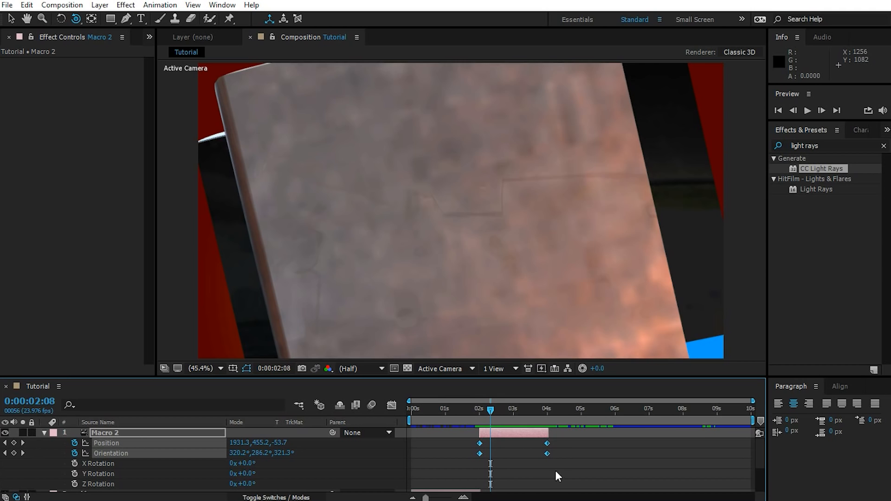
pyautogui.press('F9')
pyautogui.moveTo(481, 414); pyautogui.dragTo(456, 410)
pyautogui.click(518, 449)
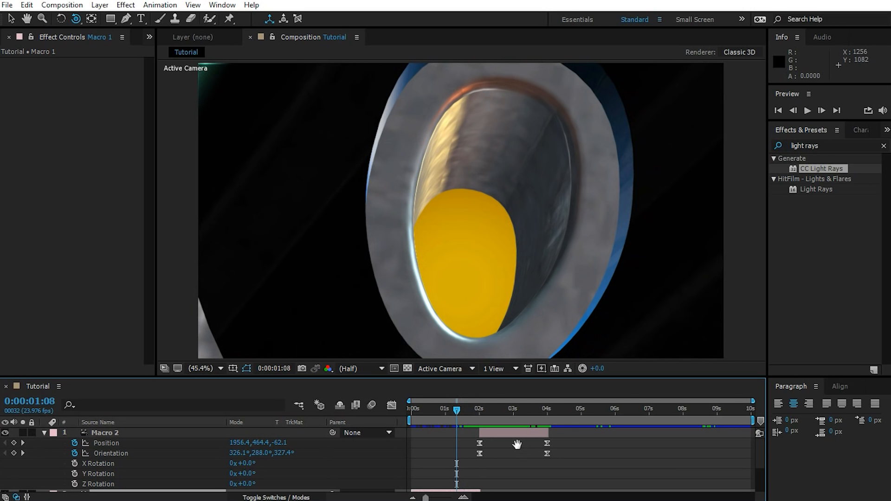
pyautogui.press('space')
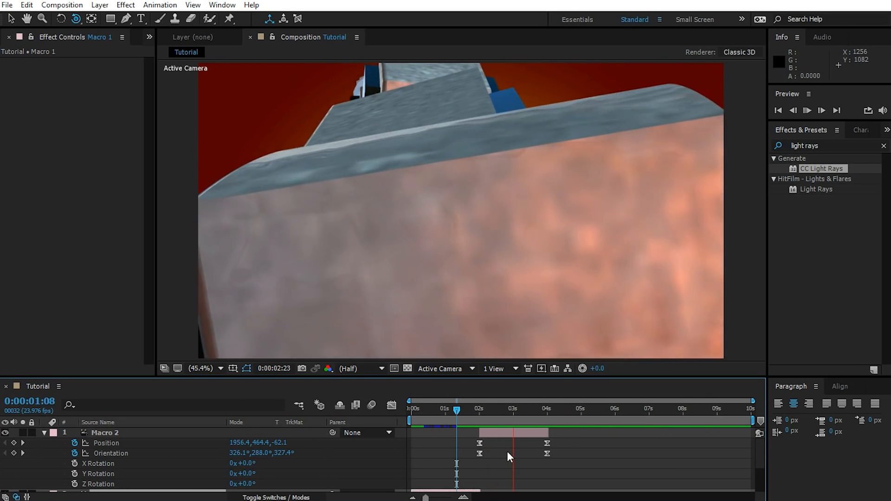
pyautogui.press('space')
pyautogui.moveTo(531, 422)
pyautogui.mouseDown()
pyautogui.moveTo(505, 409)
pyautogui.moveTo(534, 418)
pyautogui.moveTo(489, 425)
pyautogui.moveTo(544, 439)
pyautogui.moveTo(538, 435)
pyautogui.mouseUp()
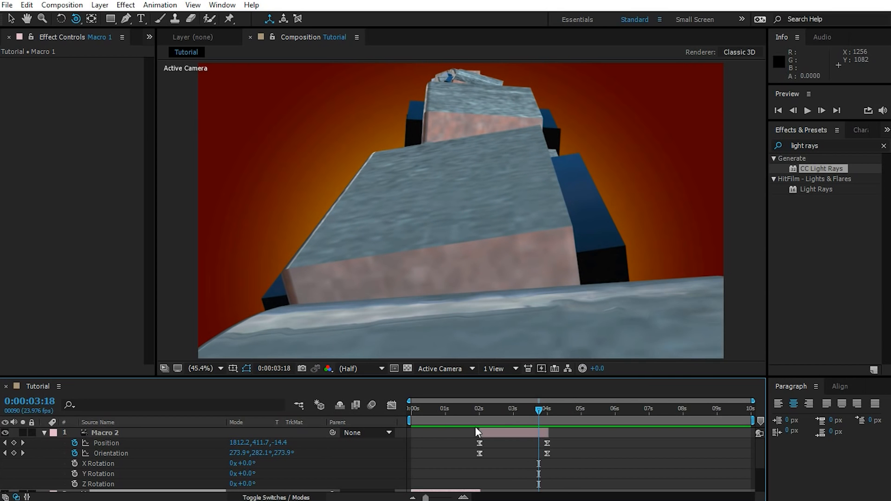
# Move Macro 2's first keyframes just before the layer's start and its last keyframes just past its end, then scrub across the cut
pyautogui.moveTo(487, 454); pyautogui.dragTo(472, 442)
pyautogui.moveTo(548, 442); pyautogui.dragTo(557, 444)
pyautogui.moveTo(545, 414); pyautogui.dragTo(568, 430)
# Move the Final Camera layer to the top of the stack and shift its first Position keyframe earlier to about 0:00:03:12
pyautogui.scroll(-1, 580, 455)
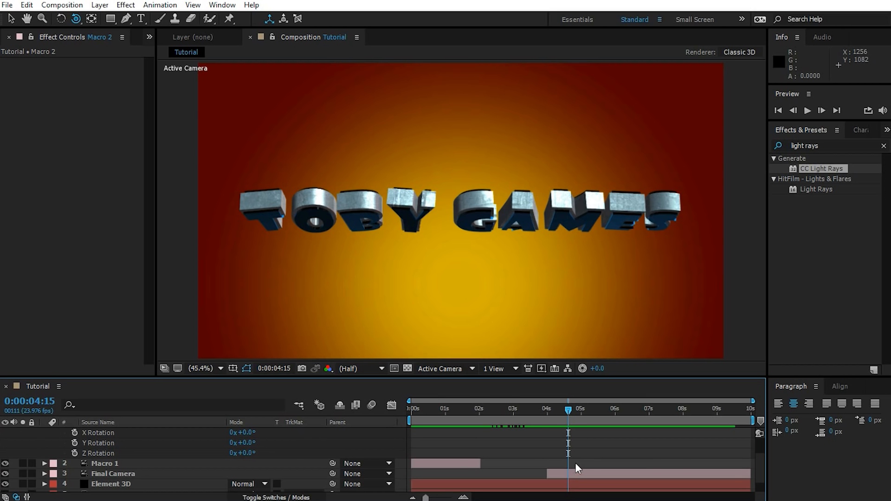
pyautogui.click(568, 472)
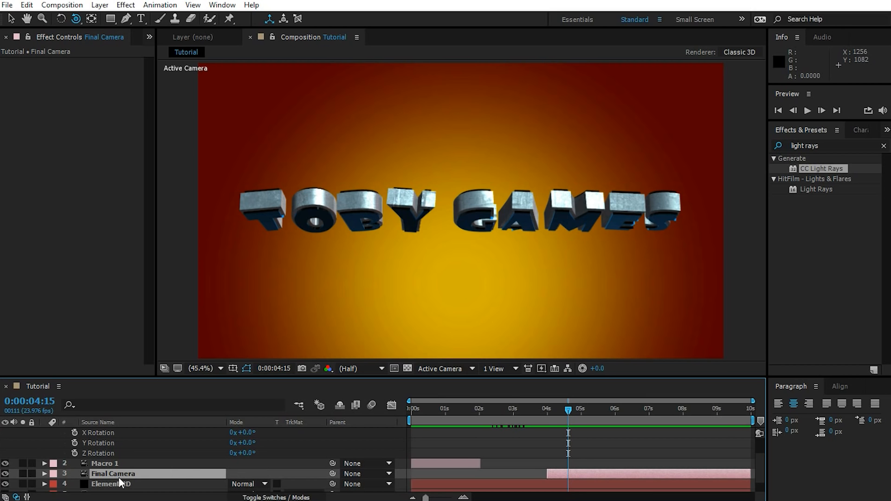
pyautogui.moveTo(113, 475); pyautogui.dragTo(107, 430)
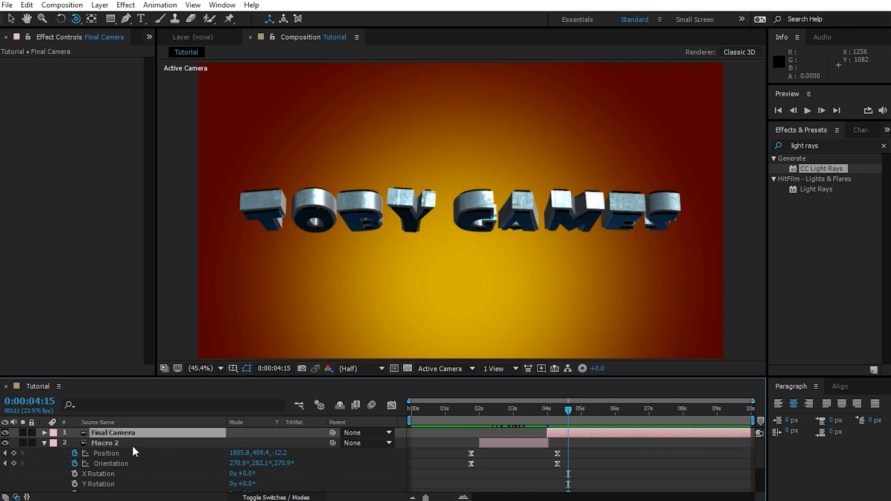
pyautogui.press('u')
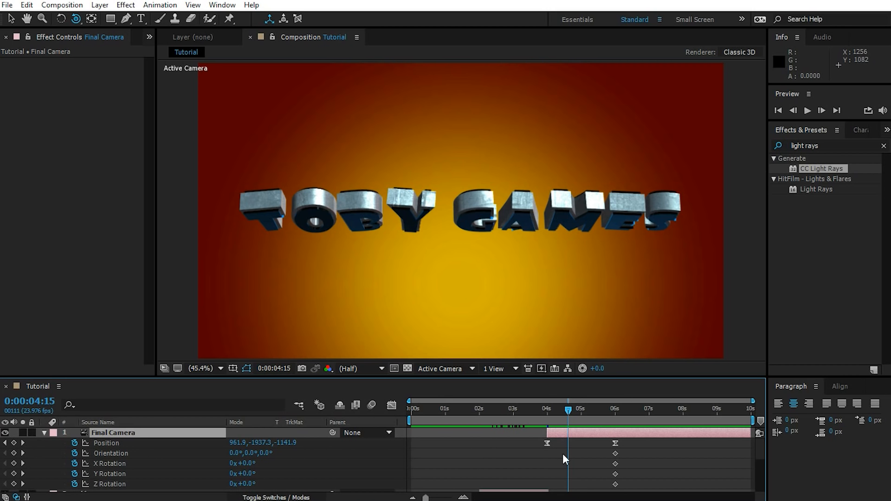
pyautogui.click(545, 414)
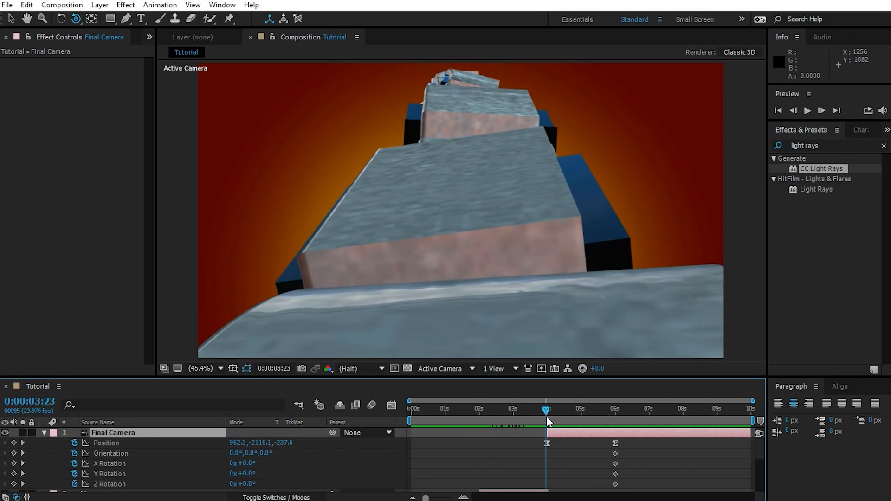
pyautogui.moveTo(547, 417); pyautogui.dragTo(399, 427)
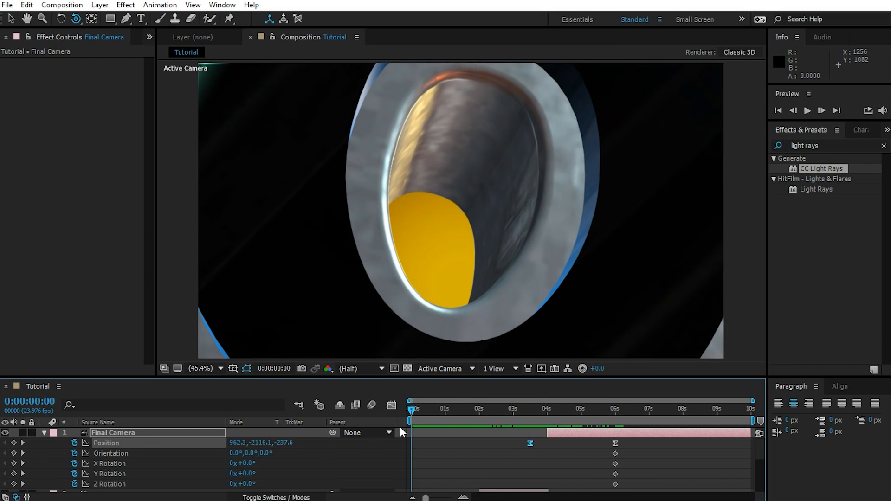
# Play back the whole camera sequence from the start and scrub back to the Macro 2 shot at 0:00:02:13
pyautogui.press('space')
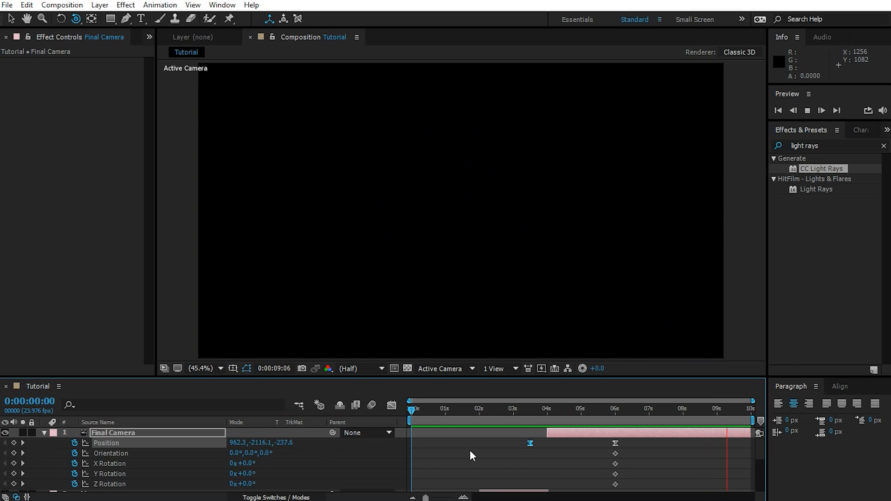
pyautogui.click(606, 420)
pyautogui.moveTo(606, 420); pyautogui.dragTo(495, 436)
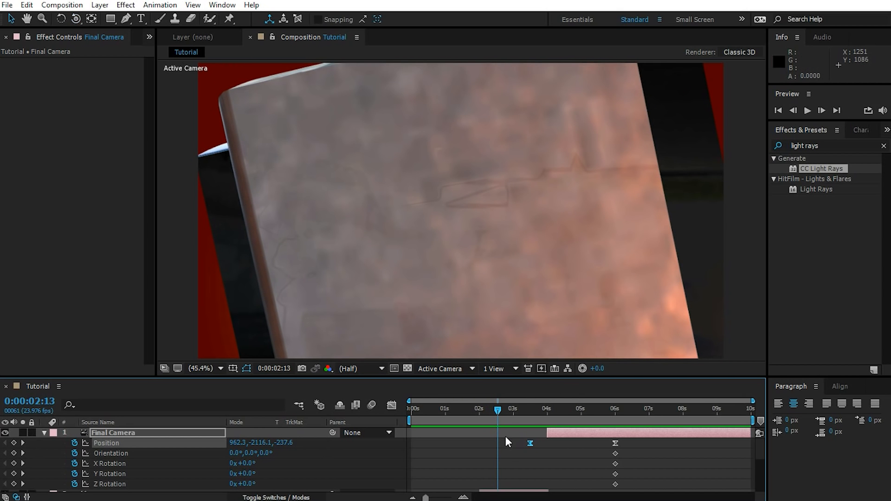
# Collapse the Final Camera and Macro 2 layers and open the Scene Setup of the Element 3D layer
pyautogui.click(44, 432)
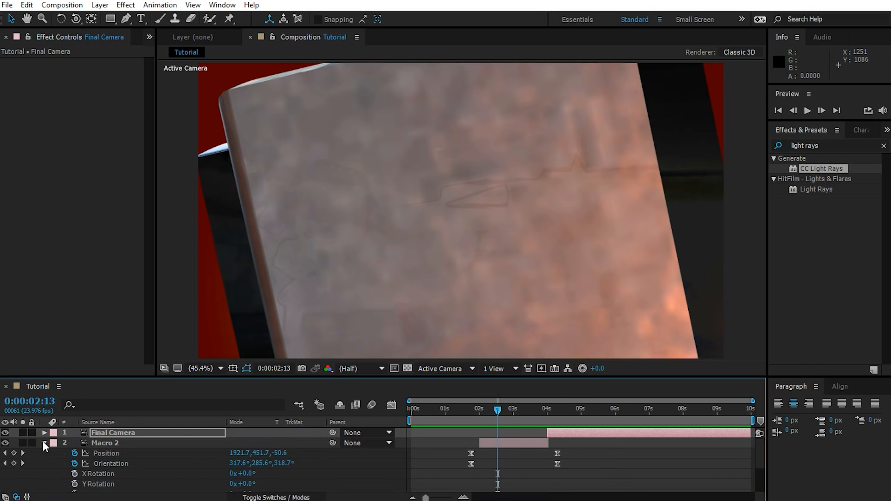
pyautogui.click(44, 442)
pyautogui.click(98, 463)
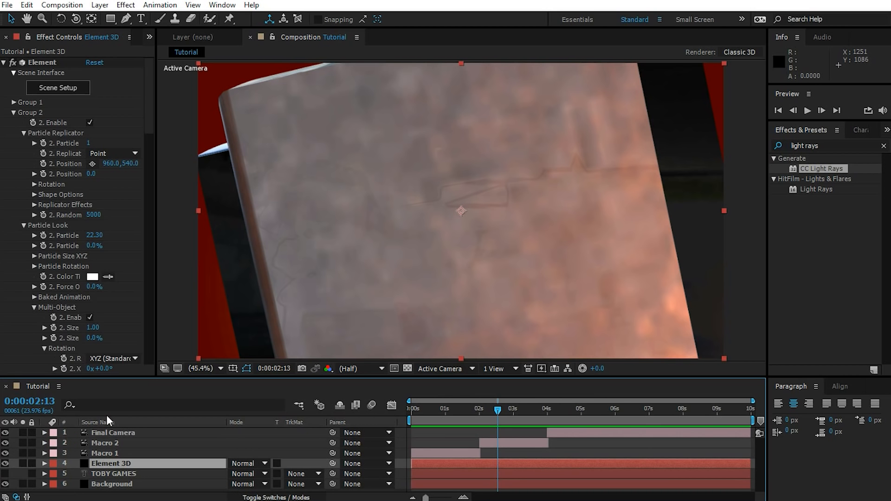
pyautogui.click(48, 88)
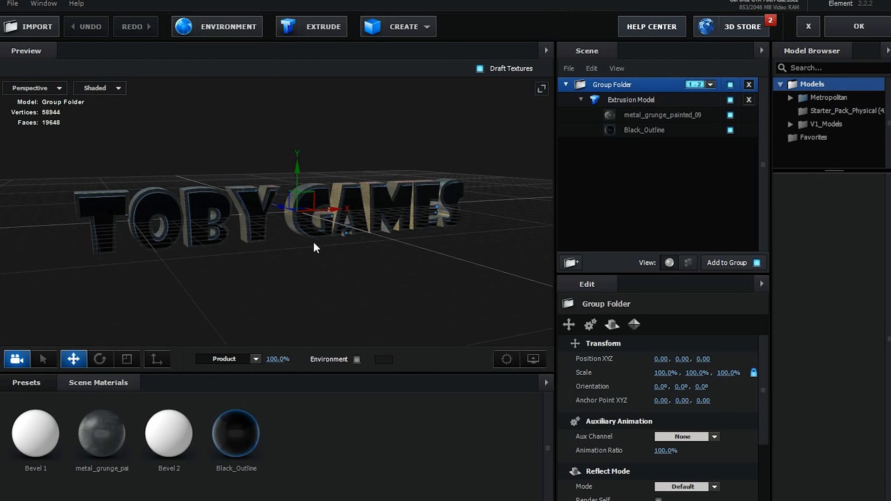
# Select the metal_grunge_painted_09 material, frame the text's side surface up close, and open the material's Diffuse texture channel
pyautogui.click(653, 115)
pyautogui.moveTo(427, 213); pyautogui.dragTo(285, 165)
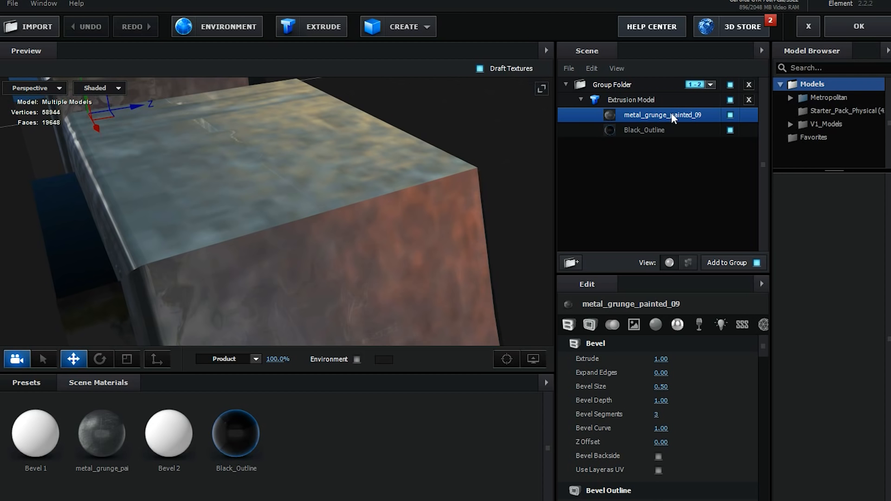
pyautogui.moveTo(765, 349); pyautogui.dragTo(764, 378)
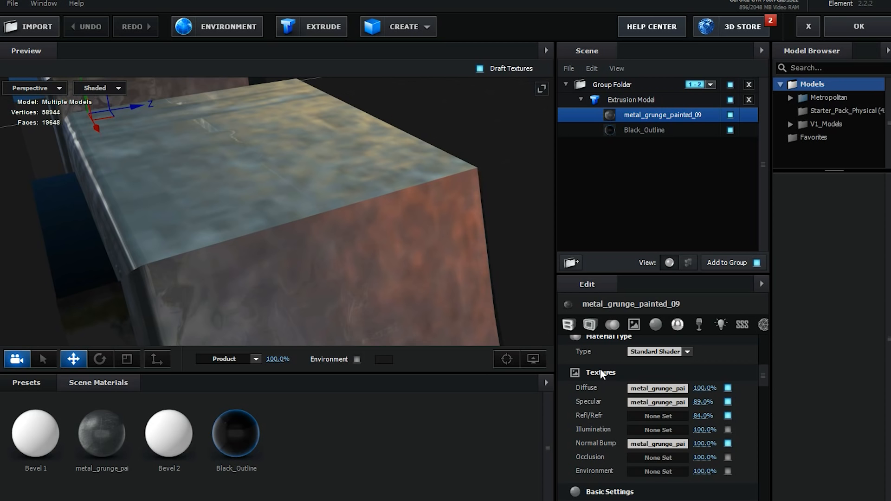
pyautogui.click(657, 388)
pyautogui.moveTo(695, 277); pyautogui.dragTo(650, 165)
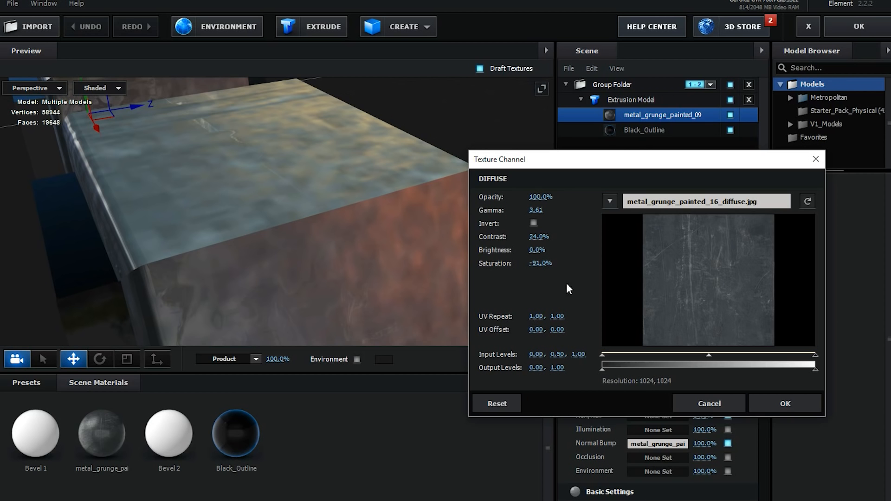
pyautogui.moveTo(633, 162); pyautogui.dragTo(690, 165)
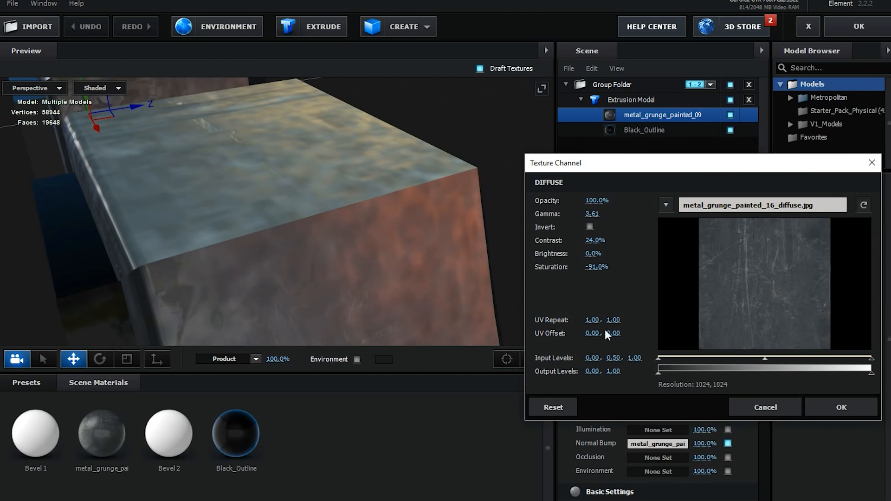
# Set the Diffuse texture's UV Repeat to 6 by 6 and inspect the texture up close in the preview
pyautogui.write('6')
pyautogui.press('Return')
pyautogui.click(623, 320)
pyautogui.write('6')
pyautogui.press('Return')
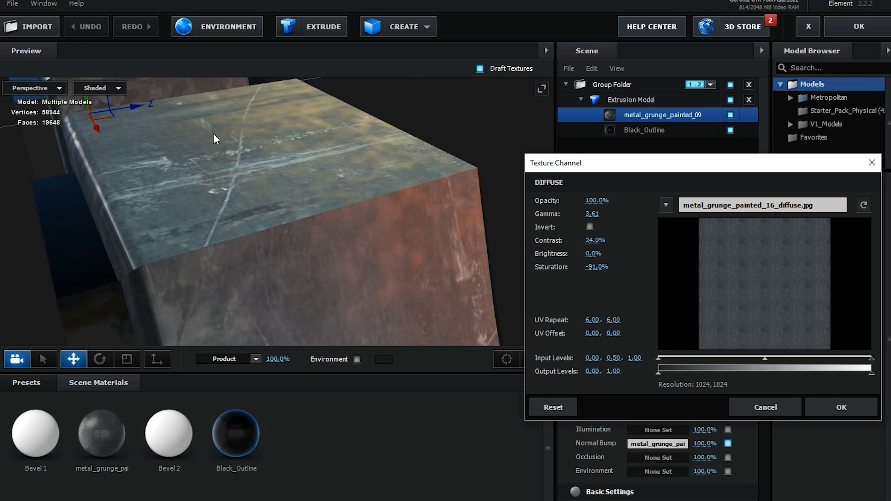
pyautogui.click(841, 407)
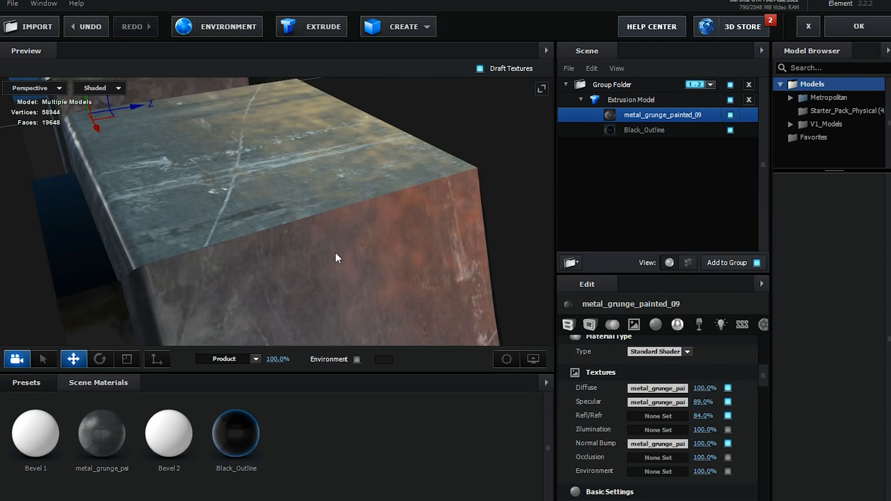
pyautogui.scroll(5, 342, 259)
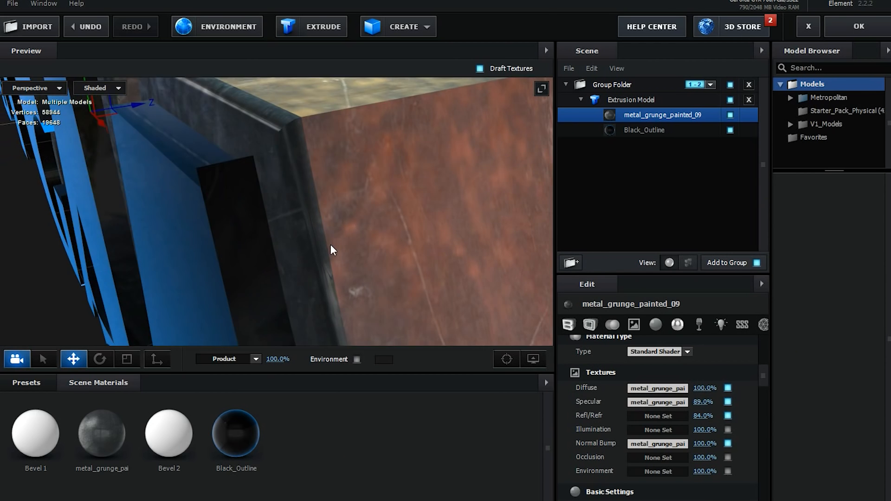
pyautogui.moveTo(332, 251); pyautogui.dragTo(342, 255)
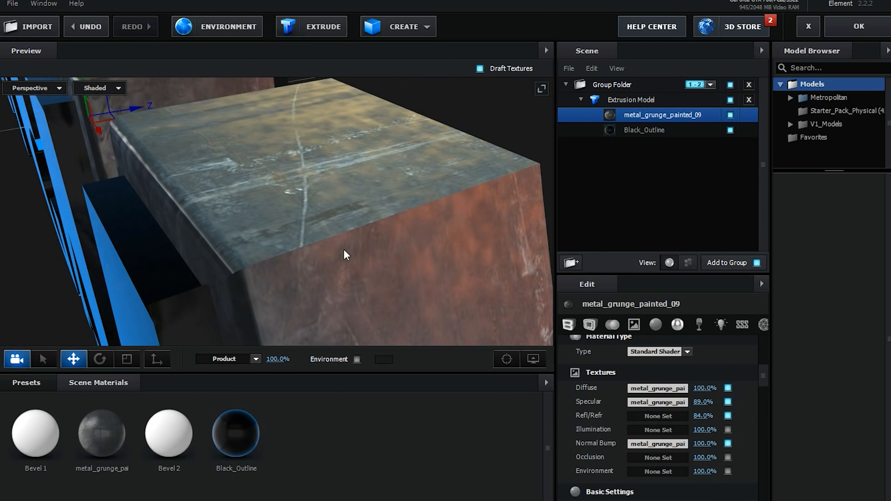
# Set the UV Repeat of the metal_grunge_painted_09 material's Specular texture to 6 by 6
pyautogui.click(636, 407)
pyautogui.moveTo(642, 285); pyautogui.dragTo(573, 184)
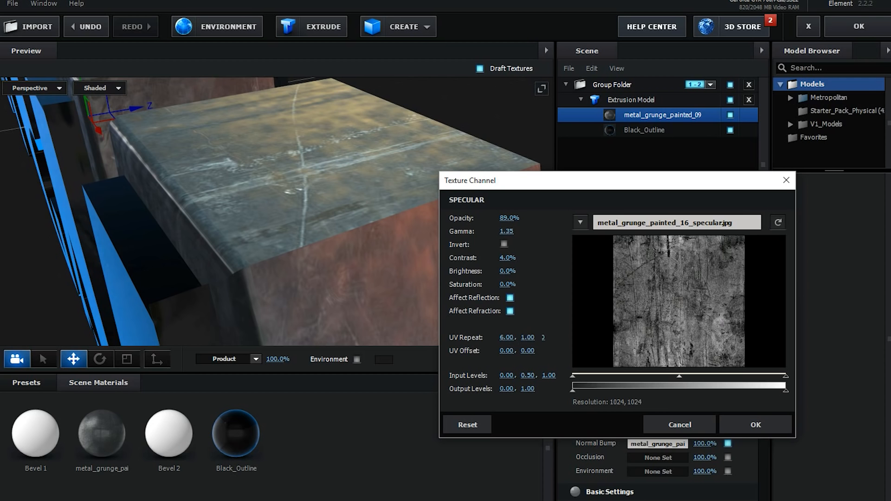
pyautogui.click(527, 337)
pyautogui.write('6')
pyautogui.press('Return')
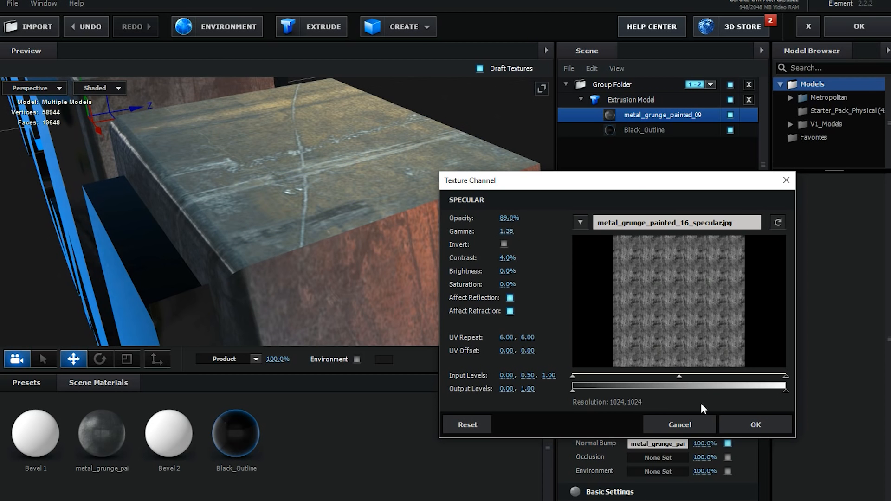
pyautogui.click(755, 424)
# Set the UV Repeat of the material's Normal Bump texture to 6 by 6
pyautogui.click(659, 444)
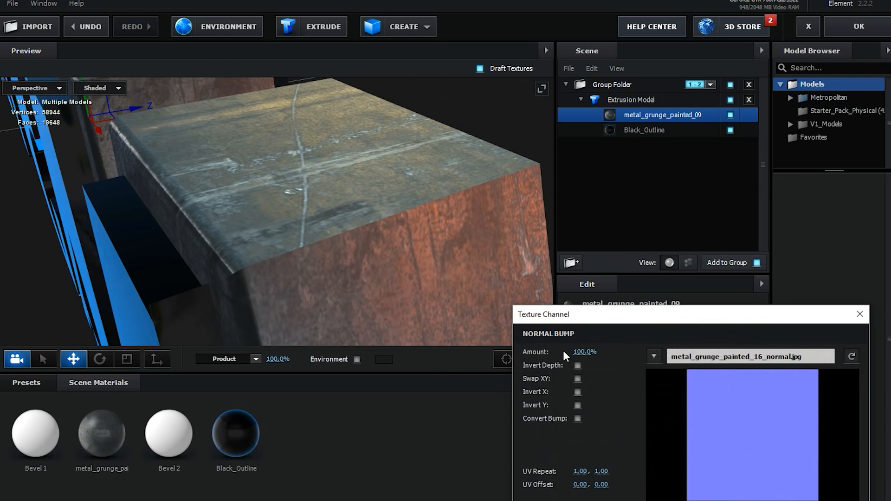
pyautogui.click(484, 331)
pyautogui.write('6')
pyautogui.press('Tab')
pyautogui.write('6')
pyautogui.press('Return')
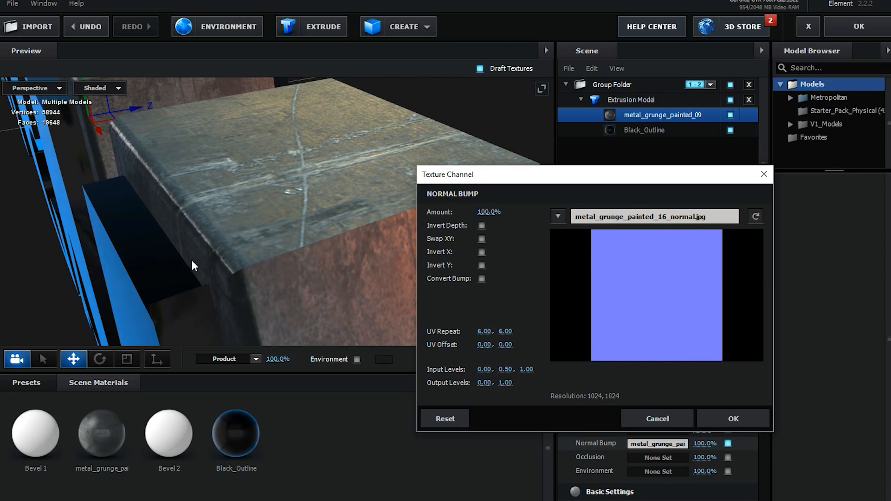
pyautogui.click(733, 419)
# Accept the Scene Setup changes and scrub from the Macro 2 shot back to 0:00:00:00
pyautogui.moveTo(348, 244); pyautogui.dragTo(356, 249)
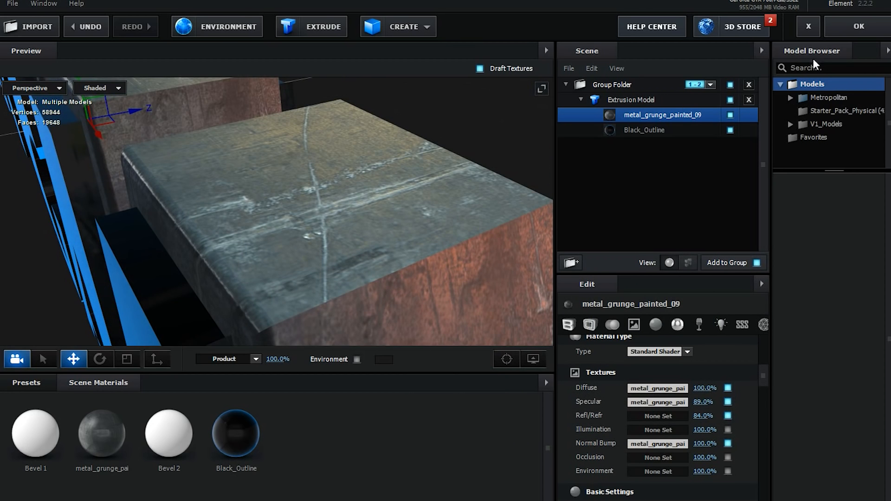
pyautogui.click(863, 29)
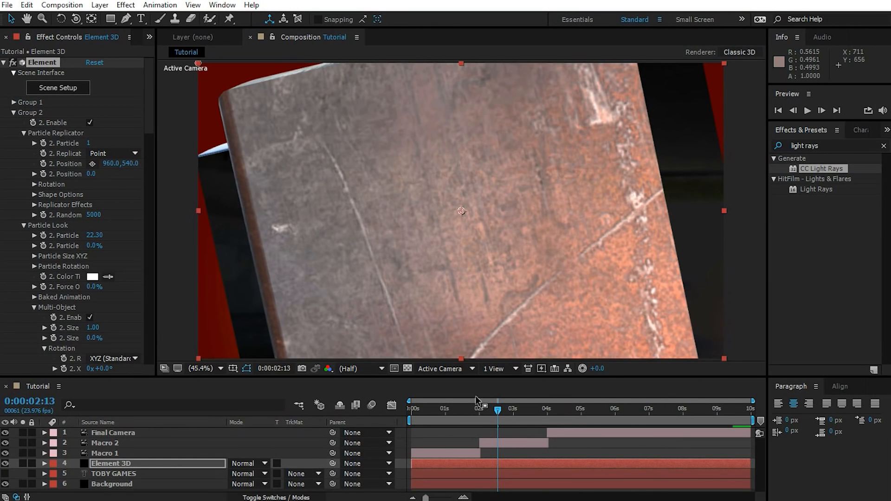
pyautogui.moveTo(495, 409); pyautogui.dragTo(492, 428)
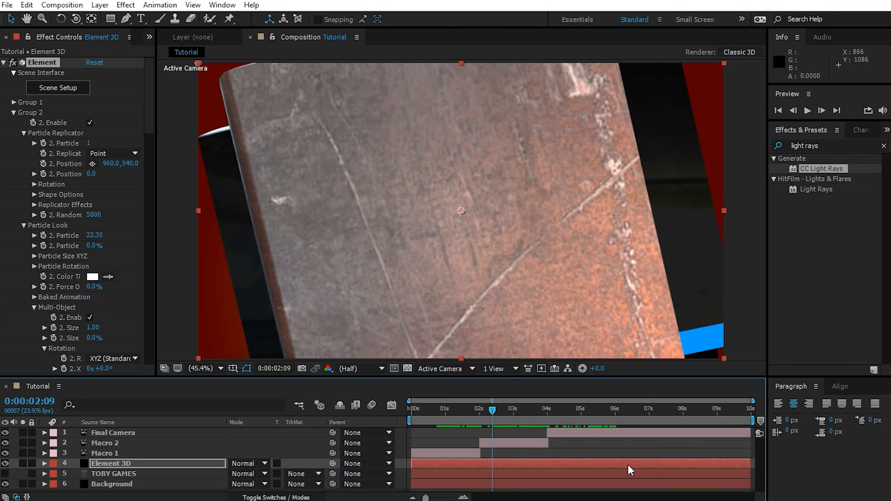
pyautogui.moveTo(488, 408); pyautogui.dragTo(374, 429)
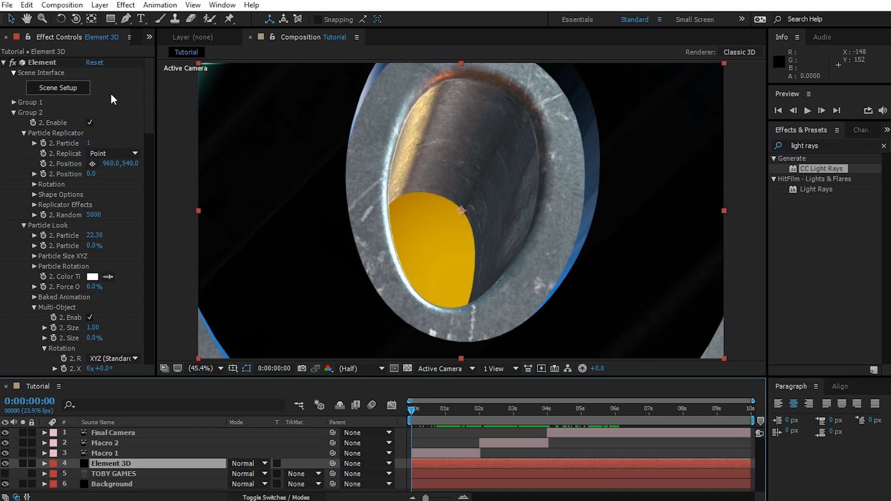
# Enable Ambient Occlusion in the Element effect's Render Settings, keeping the SSAO mode
pyautogui.click(40, 61)
pyautogui.moveTo(150, 79); pyautogui.dragTo(142, 290)
pyautogui.click(14, 219)
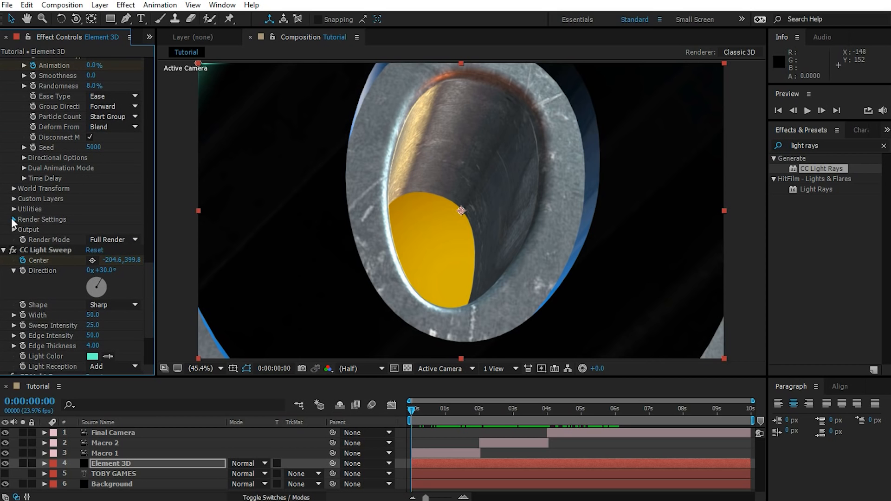
pyautogui.scroll(-3, 39, 202)
pyautogui.click(24, 153)
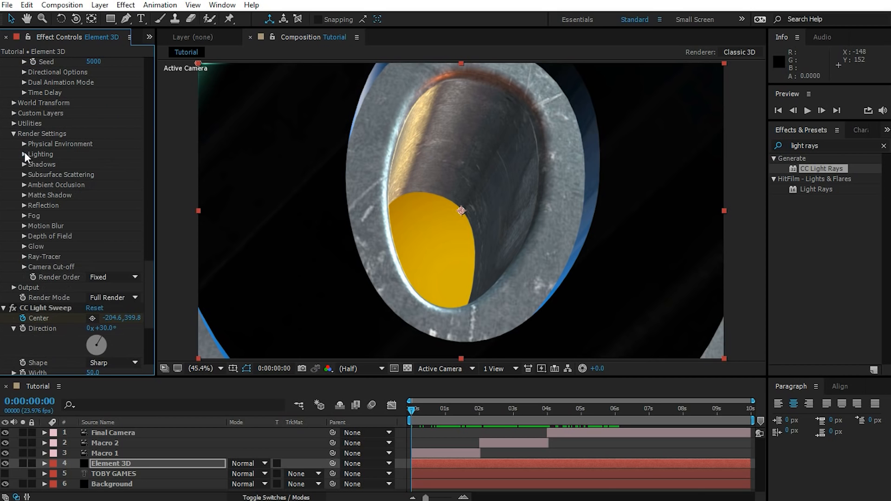
pyautogui.click(25, 184)
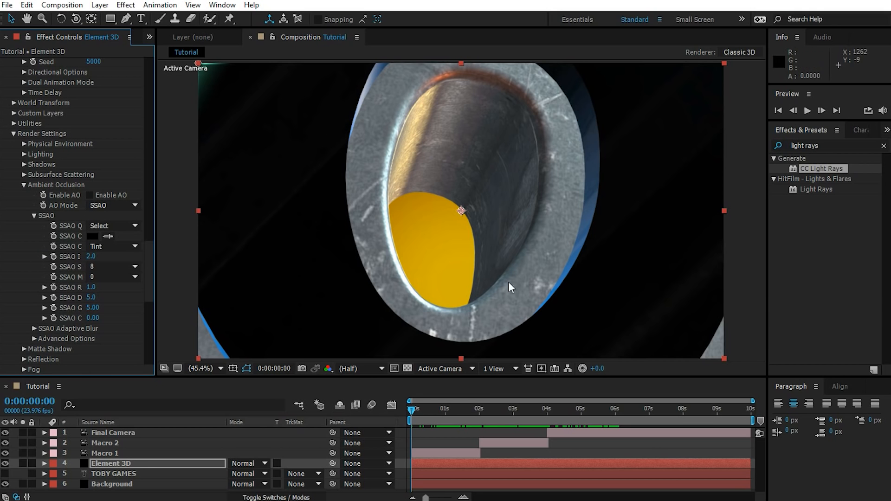
pyautogui.click(90, 195)
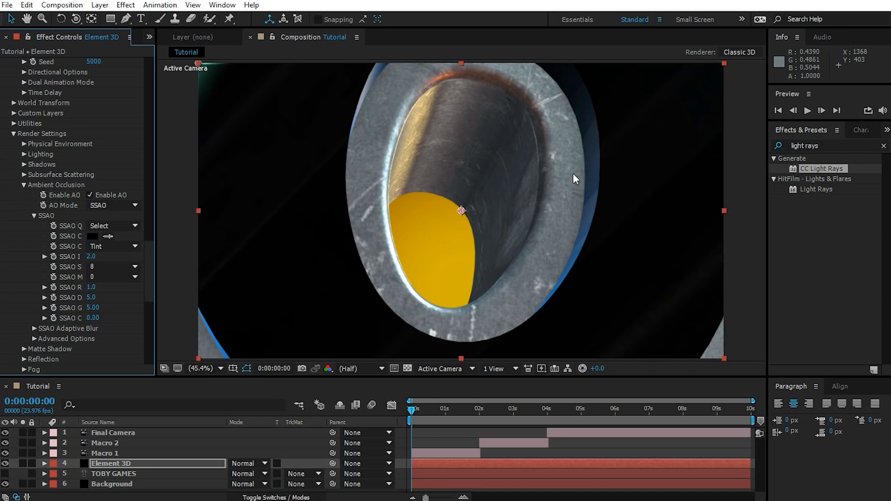
# Reveal the Macro 1 camera's options and turn on its Depth of Field
pyautogui.click(113, 456)
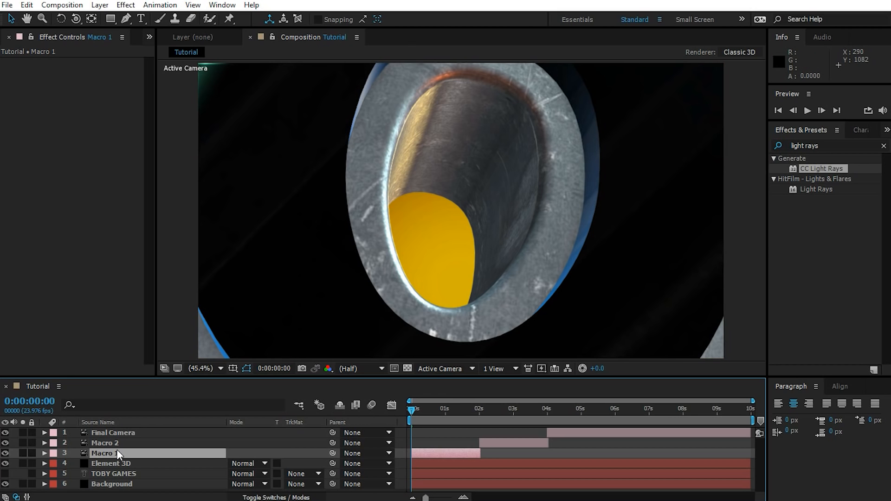
pyautogui.press('a')
pyautogui.press('a')
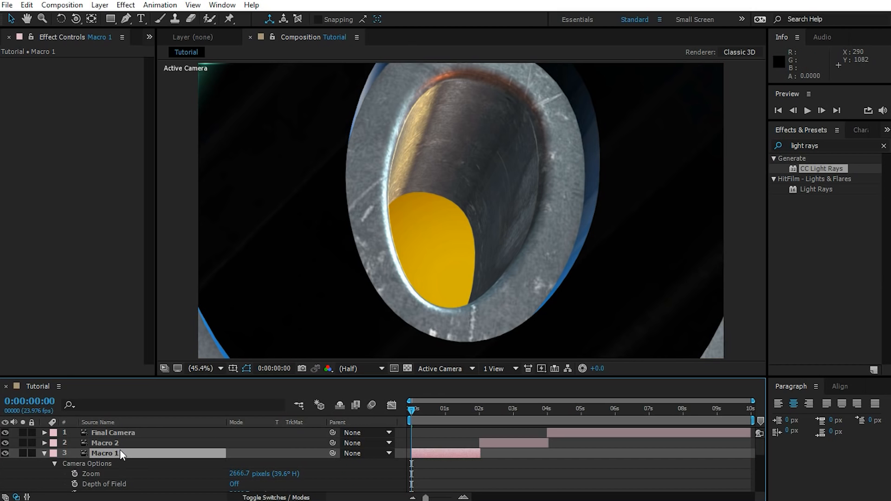
pyautogui.click(91, 463)
pyautogui.scroll(-3, 127, 448)
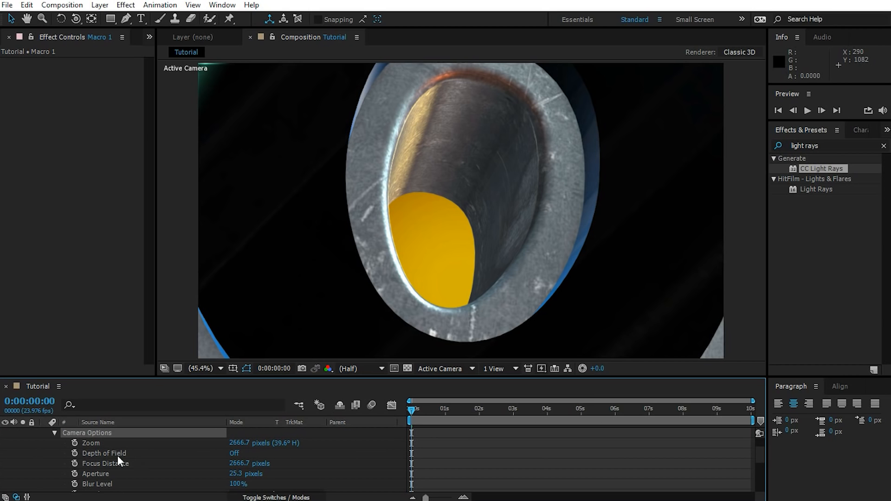
pyautogui.click(234, 453)
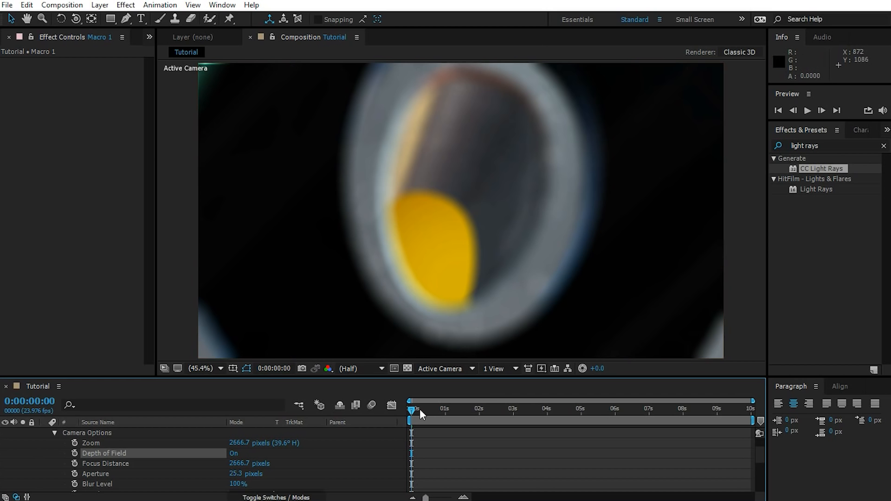
# Scrub through the opening frames of the Macro 1 shot to inspect the blur and return to 0:00:00:00
pyautogui.moveTo(415, 409); pyautogui.dragTo(422, 410)
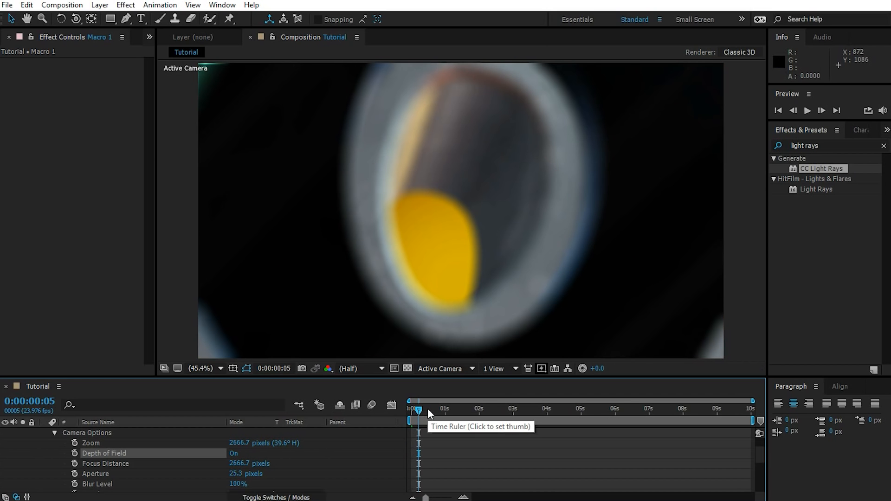
pyautogui.click(426, 410)
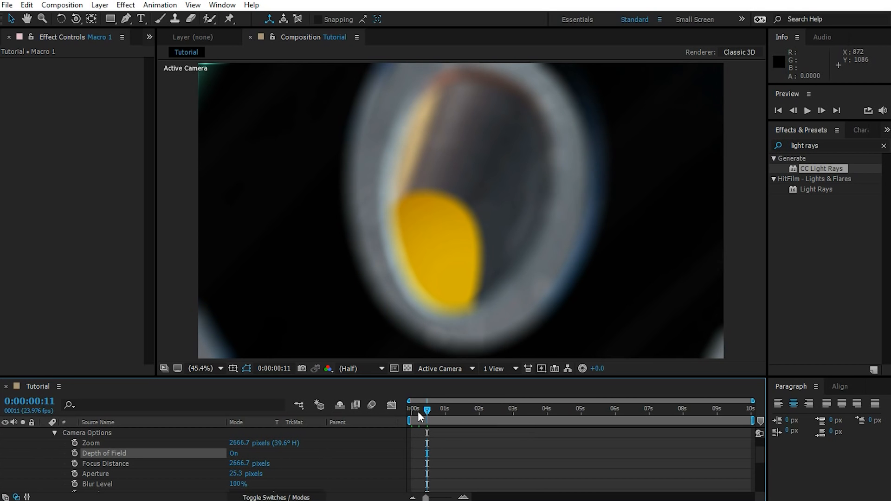
pyautogui.click(431, 410)
pyautogui.moveTo(432, 411); pyautogui.dragTo(408, 409)
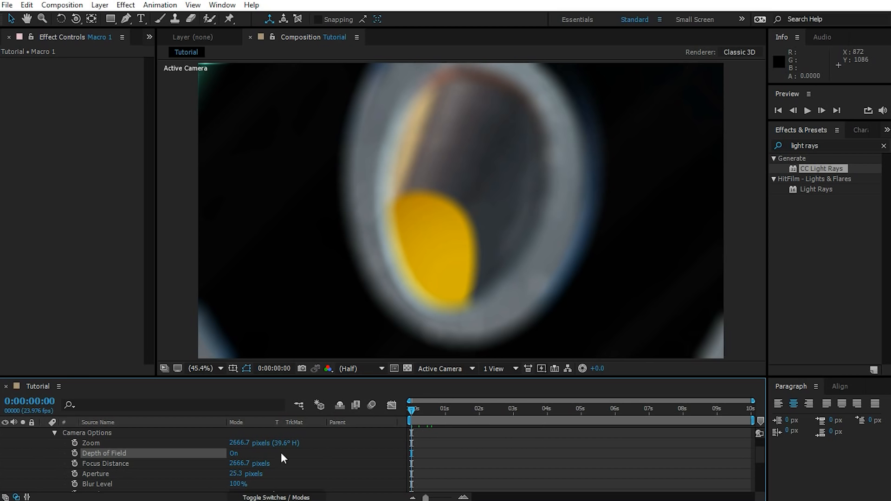
# In the Top view, lower Macro 1's Focus Distance to 172.7 pixels, placing the focus plane at the first letter O
pyautogui.click(433, 368)
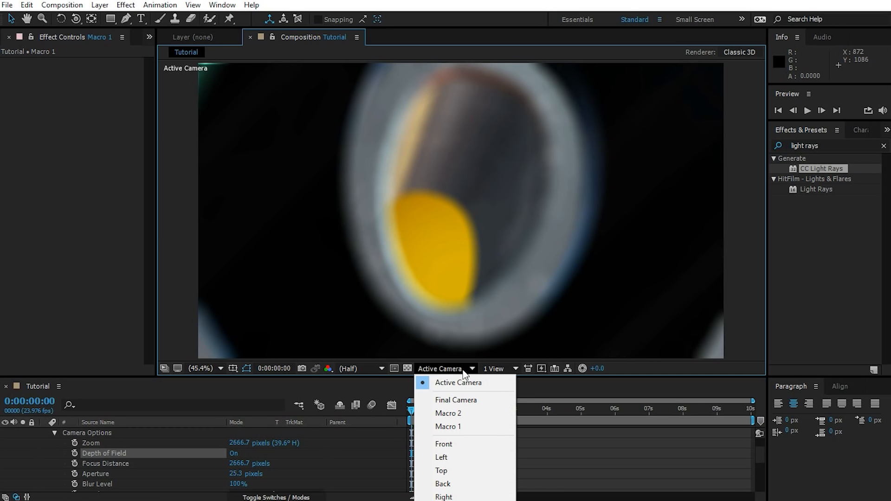
pyautogui.click(458, 471)
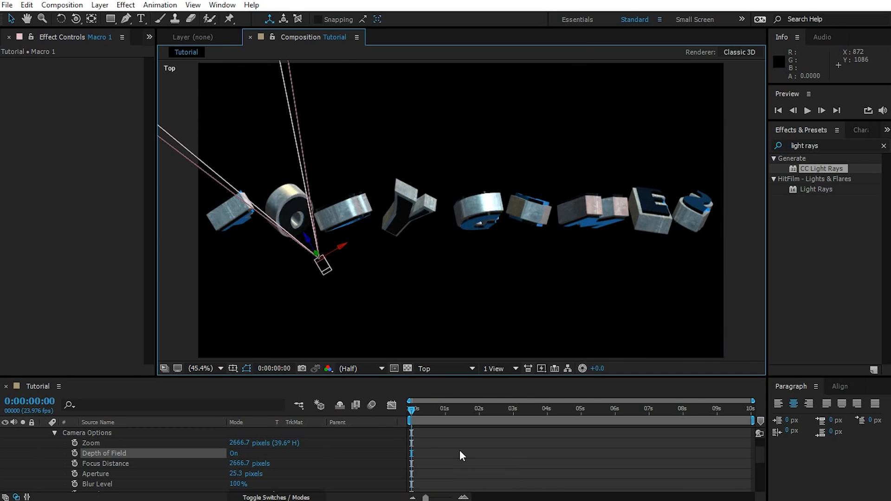
pyautogui.moveTo(357, 208); pyautogui.dragTo(512, 246)
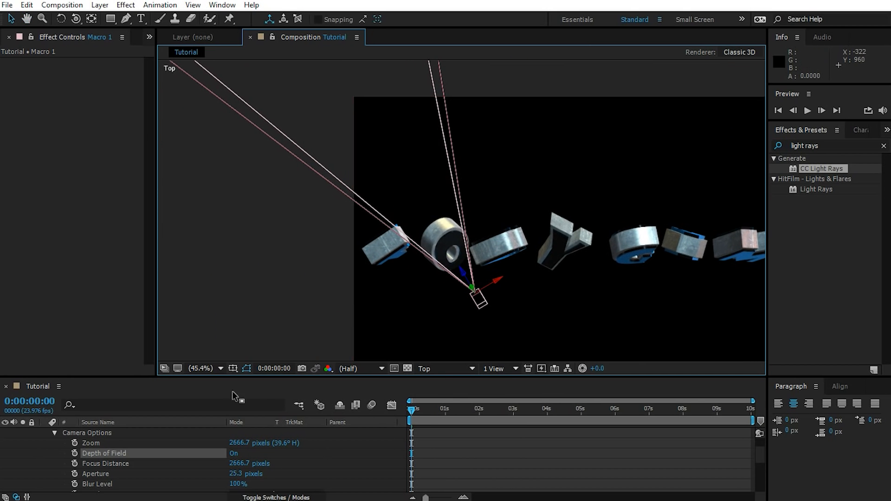
pyautogui.moveTo(239, 464); pyautogui.dragTo(161, 460)
pyautogui.click(222, 464)
pyautogui.moveTo(245, 463); pyautogui.dragTo(126, 482)
pyautogui.scroll(1, 461, 260)
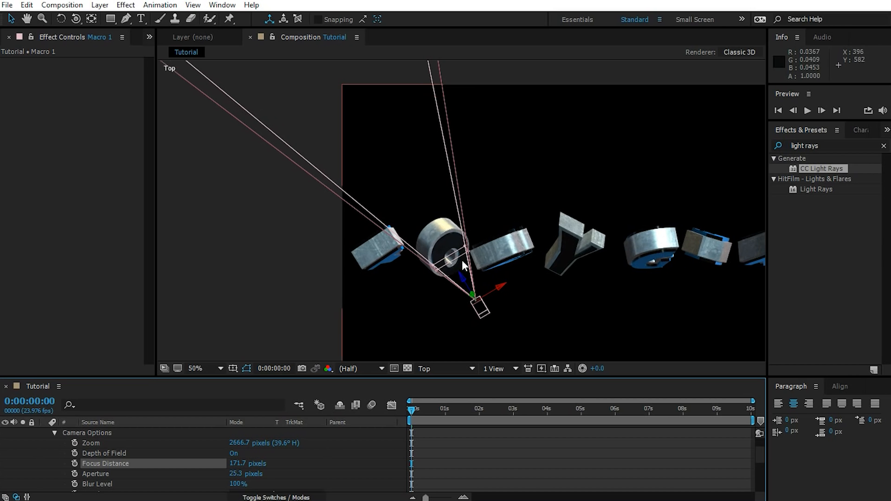
pyautogui.moveTo(237, 463); pyautogui.dragTo(238, 463)
# Return to the Active Camera view and fine-tune Macro 1's Focus Distance to 178.7 pixels
pyautogui.click(427, 371)
pyautogui.click(446, 378)
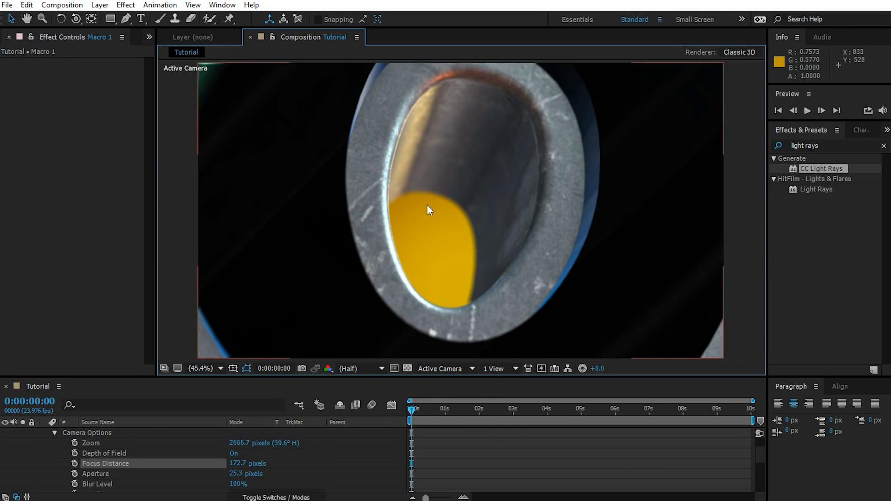
pyautogui.moveTo(237, 467); pyautogui.dragTo(242, 471)
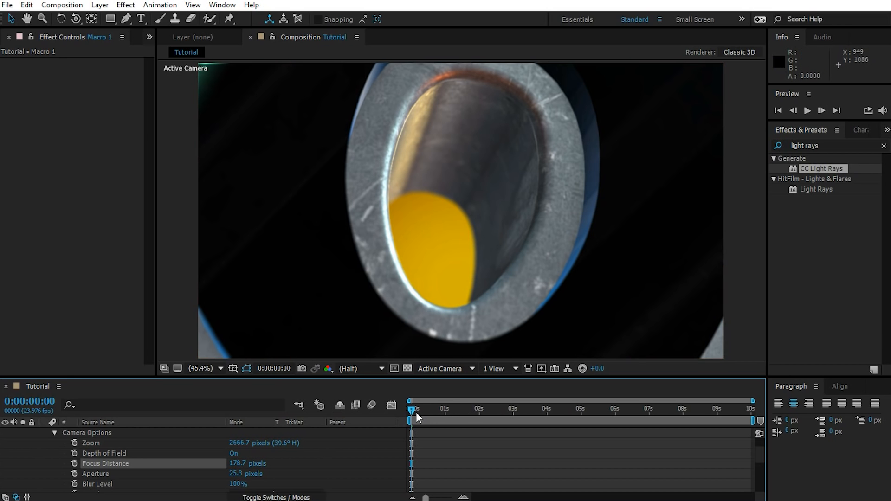
# Play back the sequence from the start and move the playhead to 0:00:02:13 in the Macro 2 shot
pyautogui.press('space')
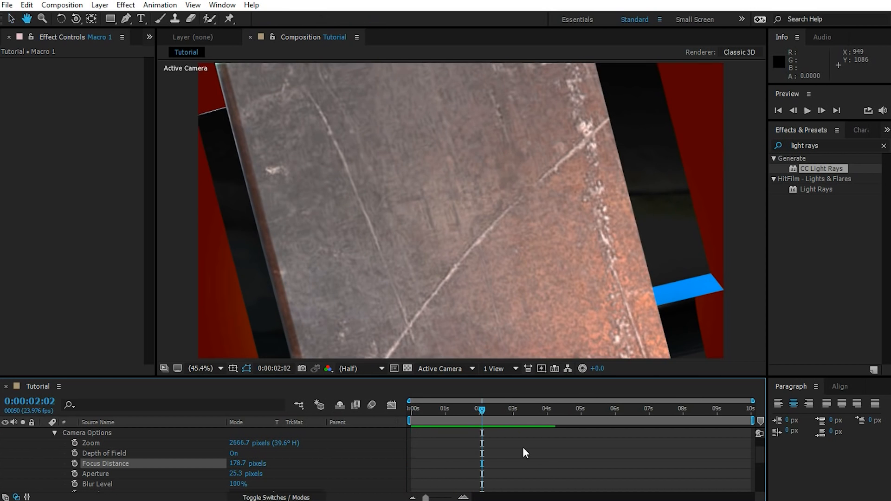
pyautogui.click(480, 412)
pyautogui.moveTo(479, 414); pyautogui.dragTo(494, 431)
# Collapse the Macro 1 layer and turn on Depth of Field in the Macro 2 camera's options
pyautogui.scroll(2, 364, 471)
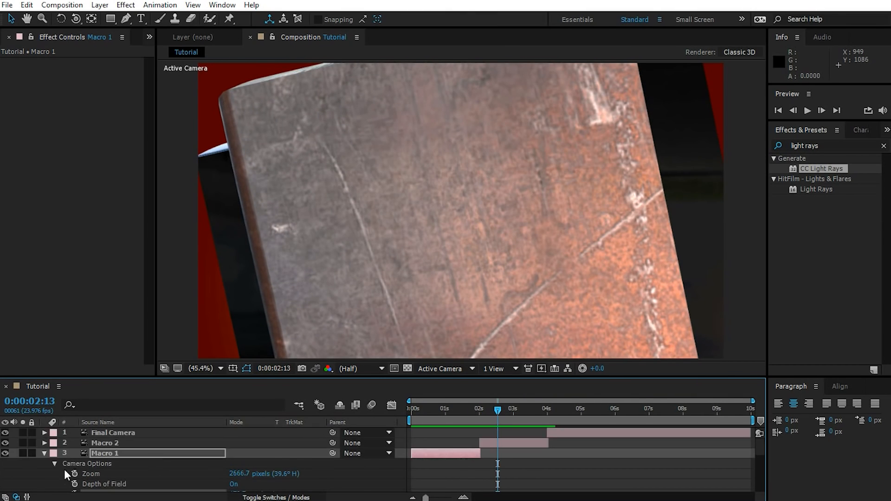
pyautogui.click(44, 454)
pyautogui.click(109, 443)
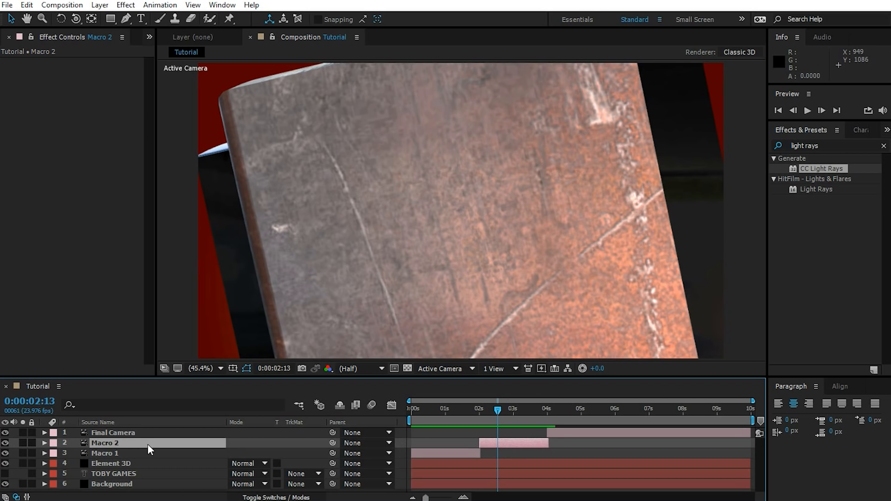
pyautogui.press('a')
pyautogui.press('a')
pyautogui.click(102, 453)
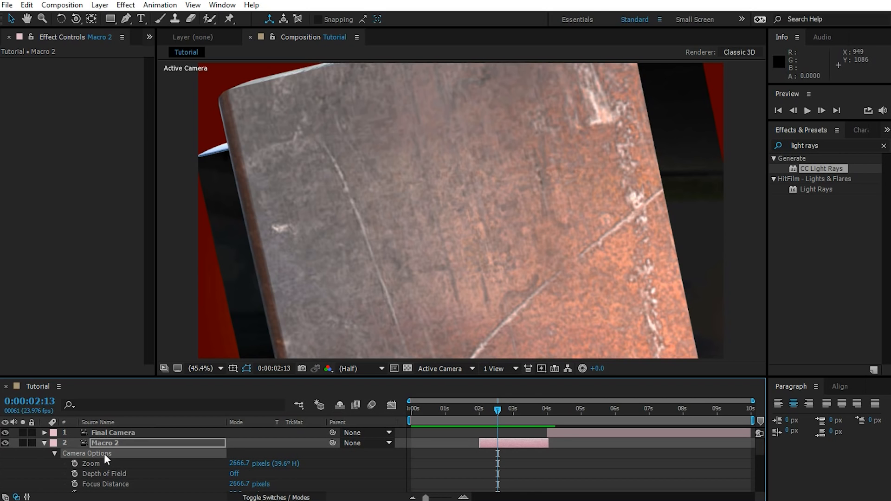
pyautogui.click(234, 473)
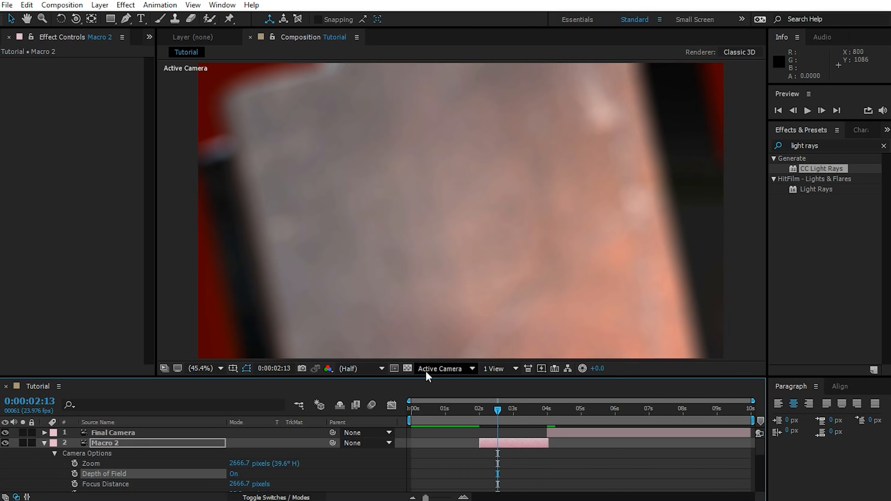
# Using the Top view, set Macro 2's Focus Distance to 124.7 pixels at the final letter S and return to Active Camera
pyautogui.click(438, 367)
pyautogui.click(443, 470)
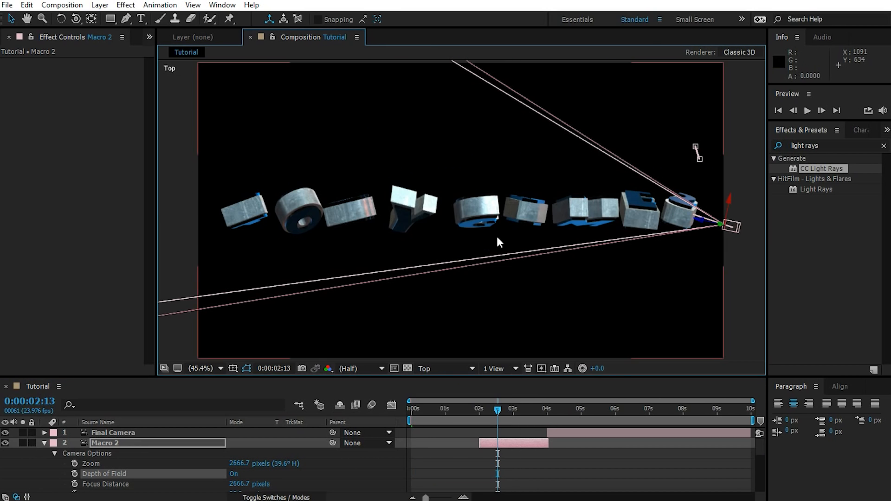
pyautogui.scroll(-4, 538, 237)
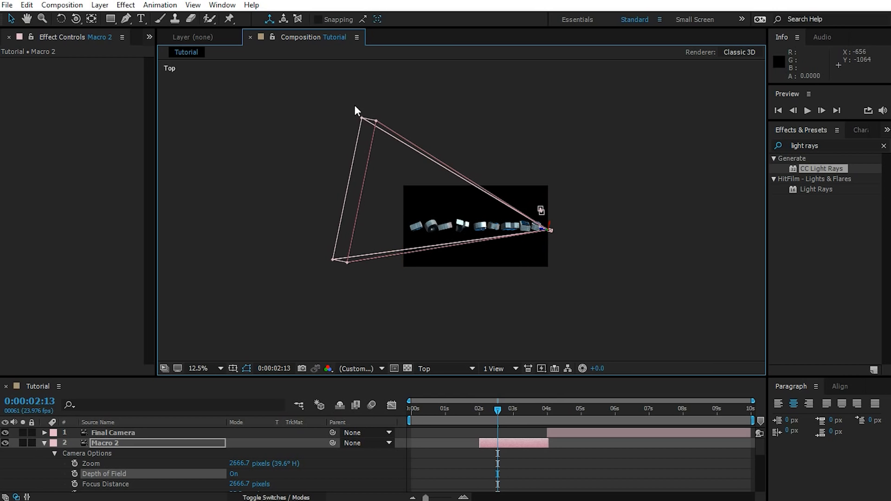
pyautogui.press('\\')
pyautogui.moveTo(241, 483); pyautogui.dragTo(99, 483)
pyautogui.press('.')
pyautogui.press('.')
pyautogui.moveTo(631, 222); pyautogui.dragTo(373, 189)
pyautogui.moveTo(238, 484); pyautogui.dragTo(60, 488)
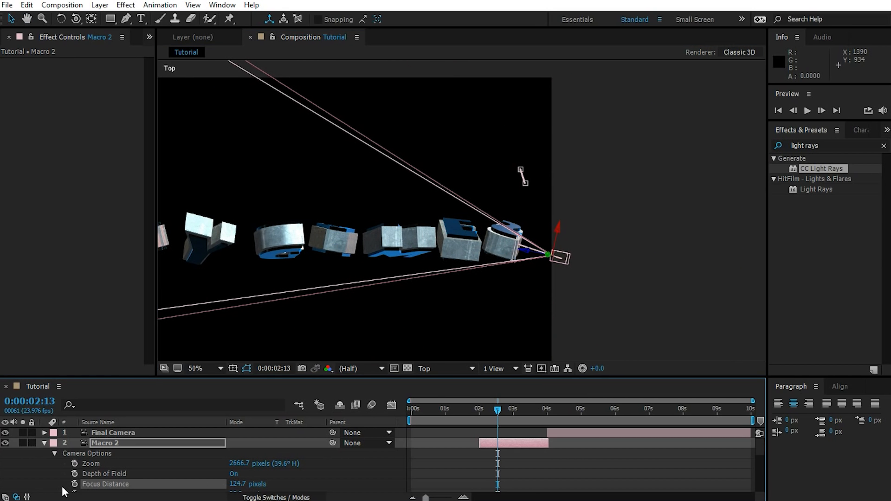
pyautogui.scroll(2, 504, 220)
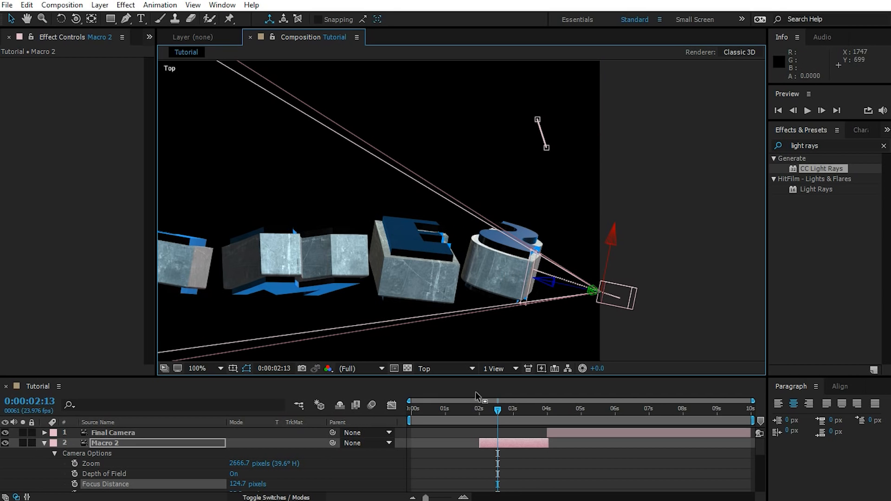
pyautogui.click(445, 368)
pyautogui.click(459, 381)
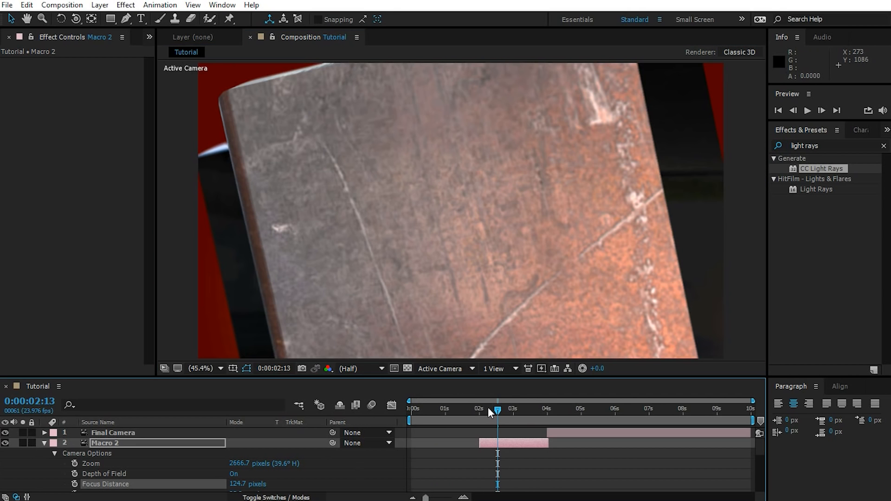
# Set Macro 2's Focus Distance to 136.7 pixels at the start of its shot, 0:00:02:00
pyautogui.moveTo(497, 412); pyautogui.dragTo(488, 413)
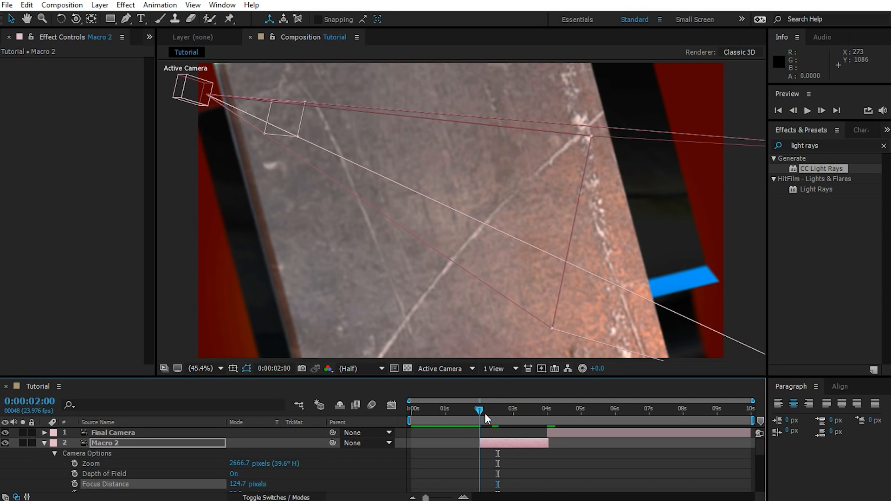
pyautogui.moveTo(242, 483); pyautogui.dragTo(248, 483)
pyautogui.click(371, 389)
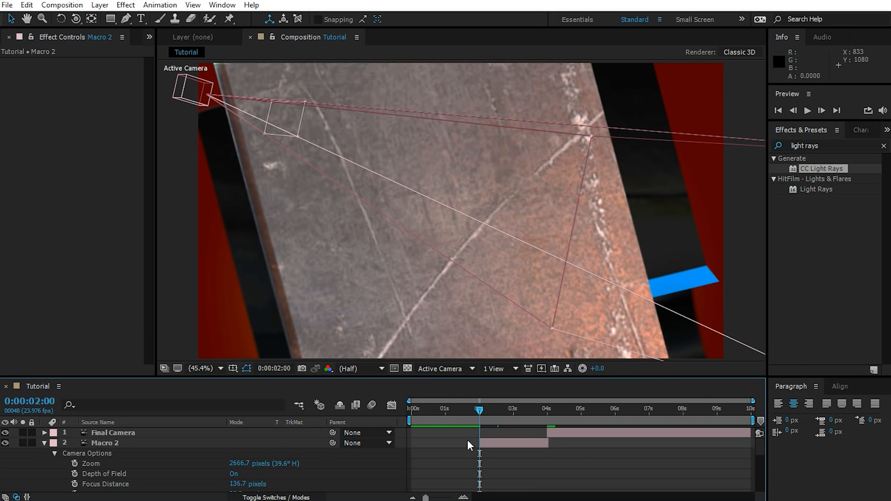
# Keyframe Macro 2's Focus Distance at 0:00:02:00 and set it to 95.7 pixels at 0:00:03:03
pyautogui.moveTo(480, 409); pyautogui.dragTo(513, 410)
pyautogui.click(506, 411)
pyautogui.click(531, 410)
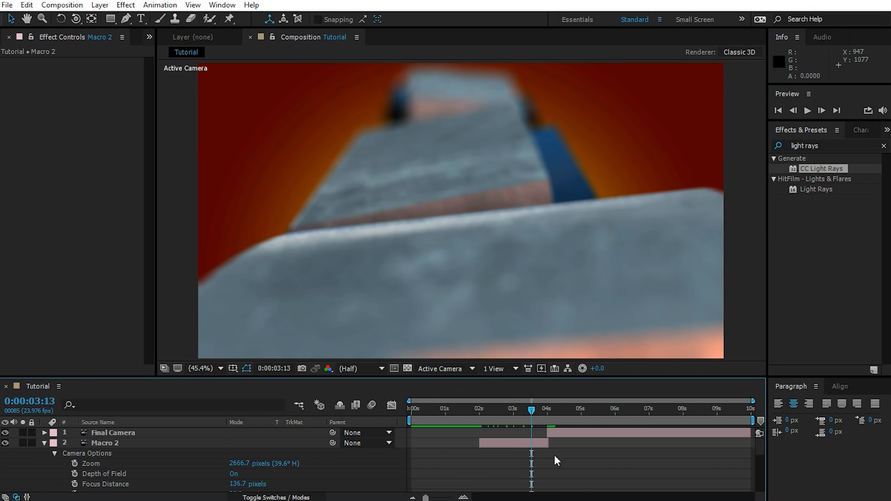
pyautogui.click(485, 410)
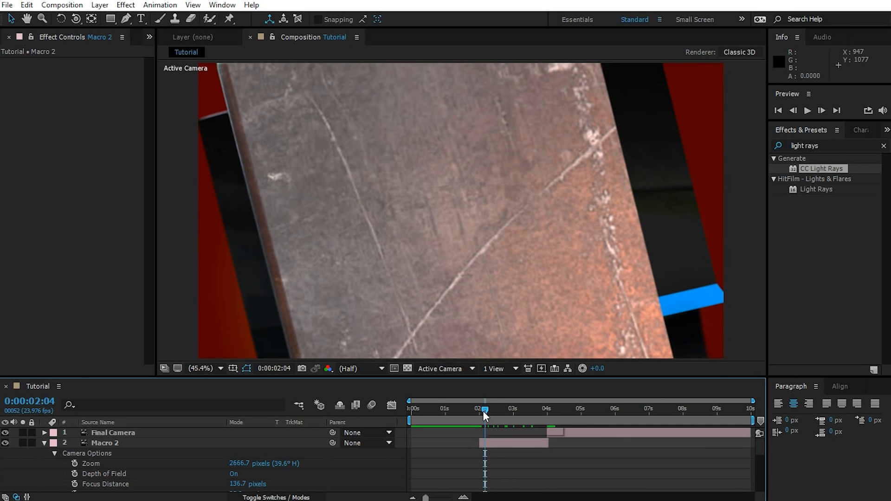
pyautogui.moveTo(484, 411); pyautogui.dragTo(479, 408)
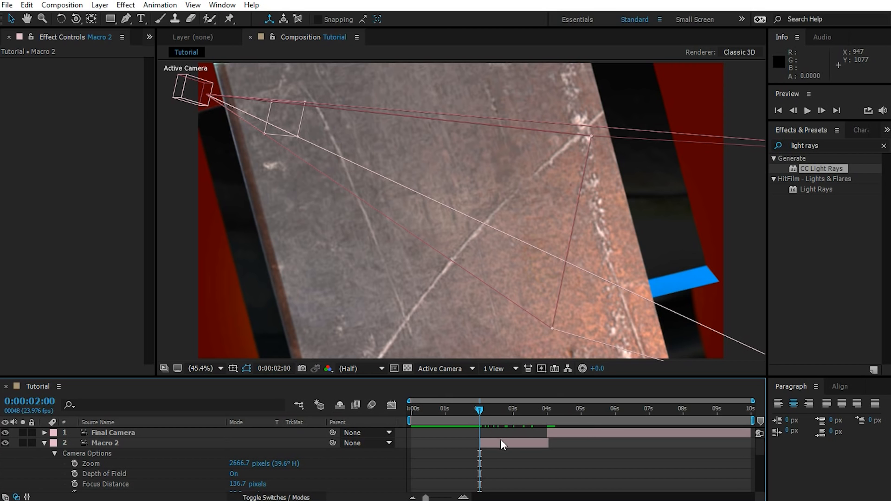
pyautogui.click(74, 484)
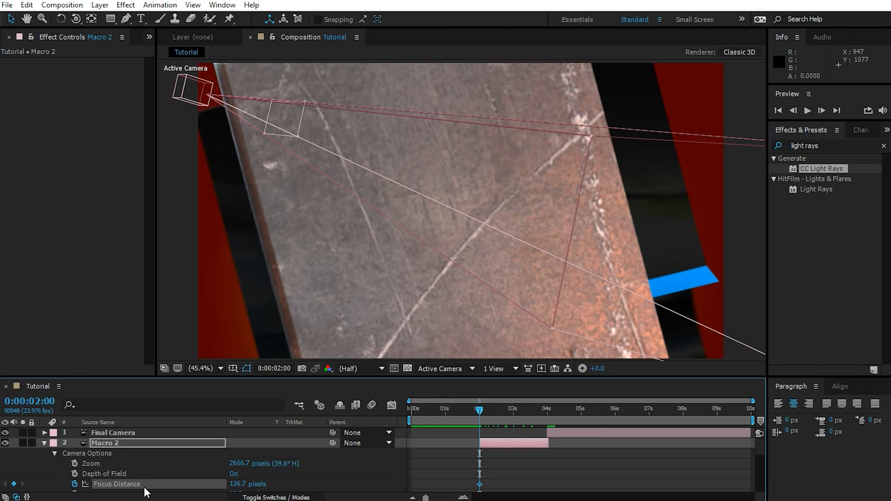
pyautogui.moveTo(484, 410); pyautogui.dragTo(519, 421)
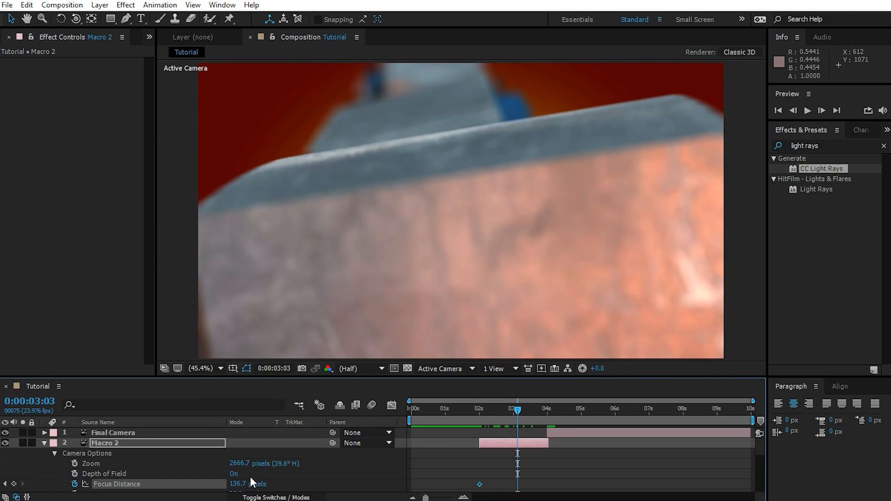
pyautogui.moveTo(236, 485); pyautogui.dragTo(214, 487)
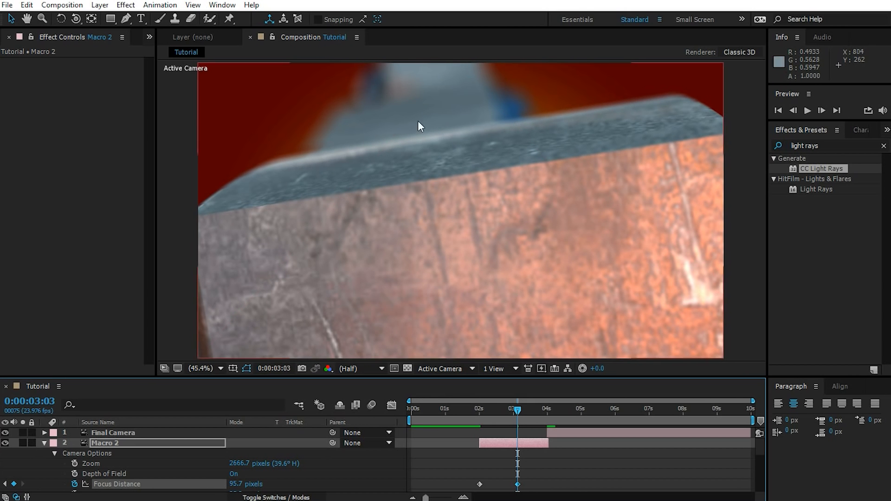
# Keyframe Macro 2's Aperture at 0:00:03:13 and lower it to 4.0 pixels at 0:00:03:23
pyautogui.moveTo(522, 411); pyautogui.dragTo(531, 413)
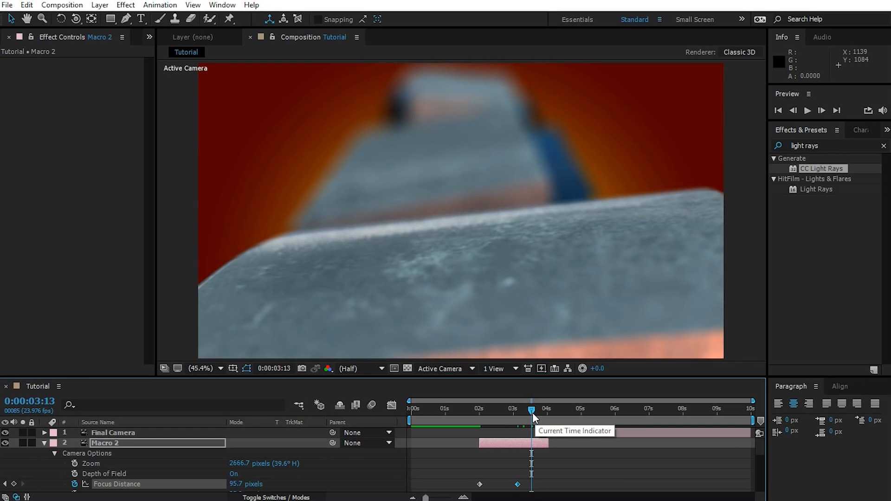
pyautogui.click(539, 409)
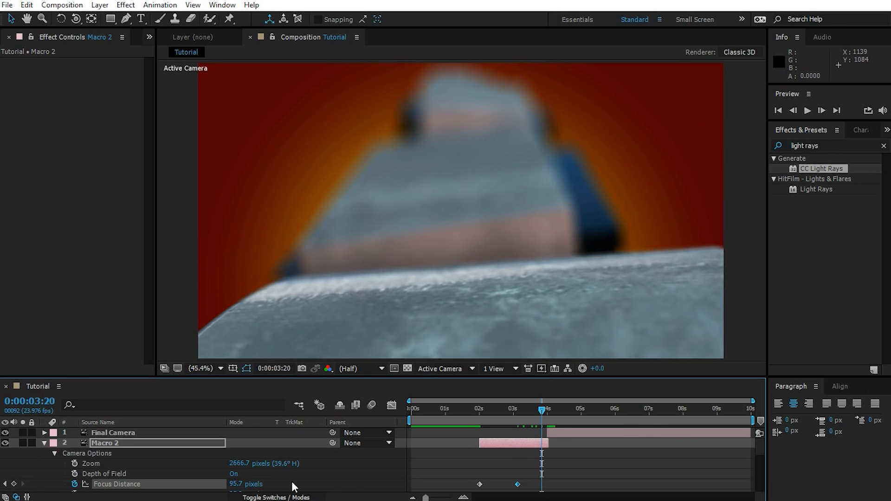
pyautogui.scroll(-3, 118, 479)
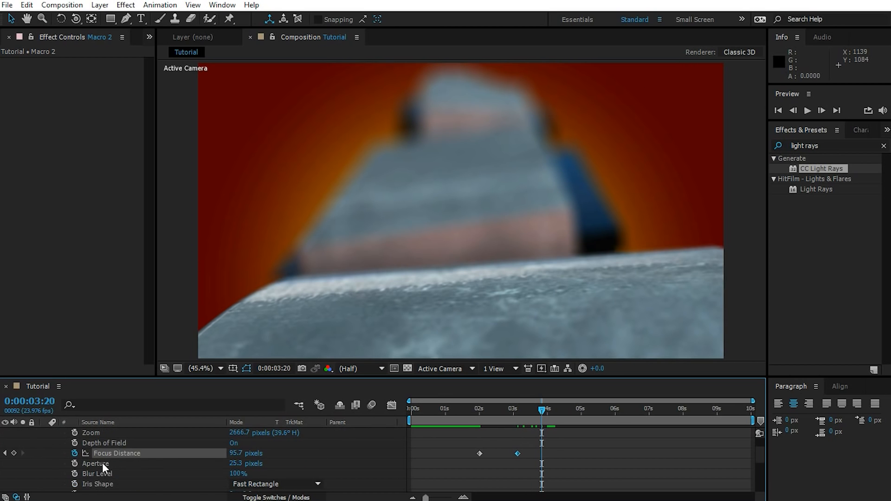
pyautogui.click(106, 461)
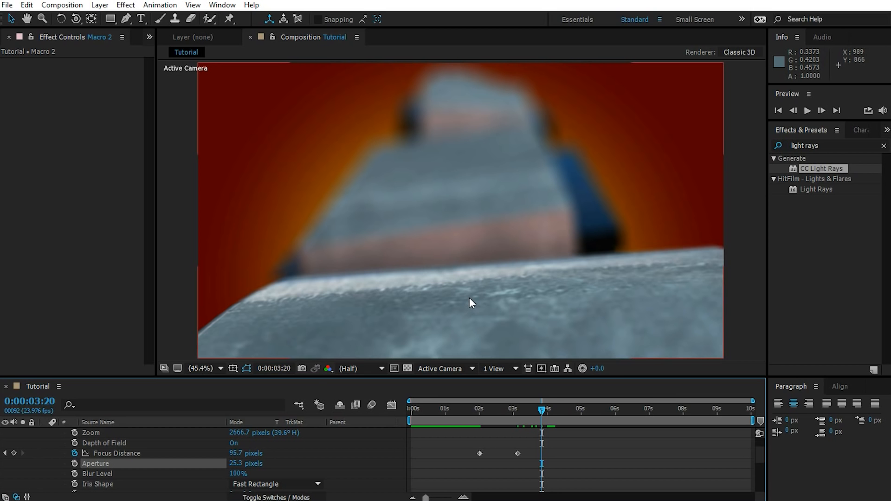
pyautogui.moveTo(531, 425)
pyautogui.mouseDown()
pyautogui.moveTo(518, 411)
pyautogui.moveTo(535, 414)
pyautogui.mouseUp()
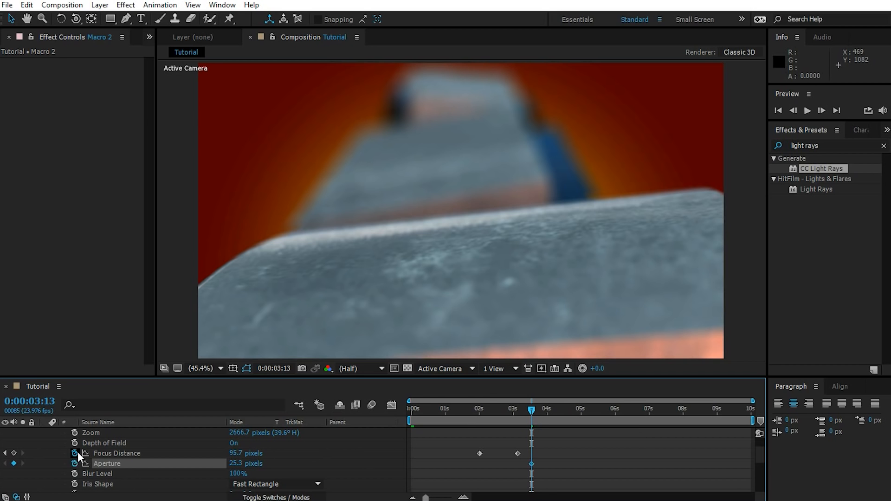
pyautogui.moveTo(534, 407); pyautogui.dragTo(548, 411)
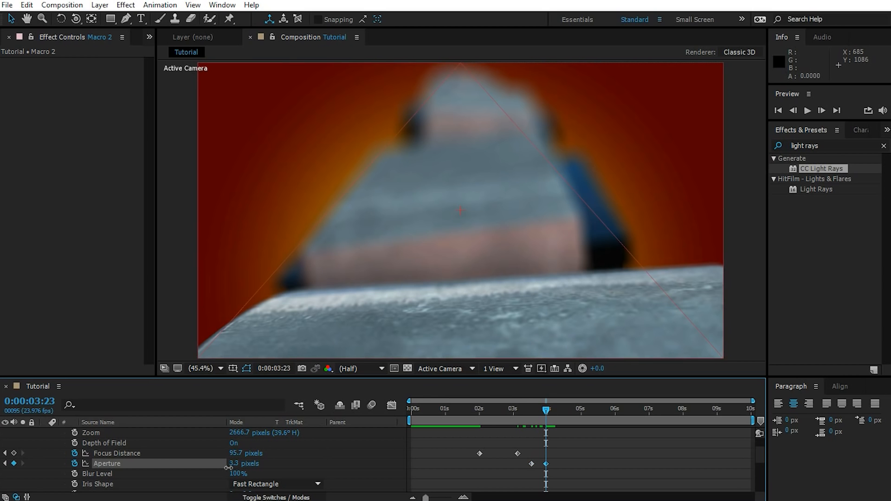
pyautogui.moveTo(236, 463); pyautogui.dragTo(230, 466)
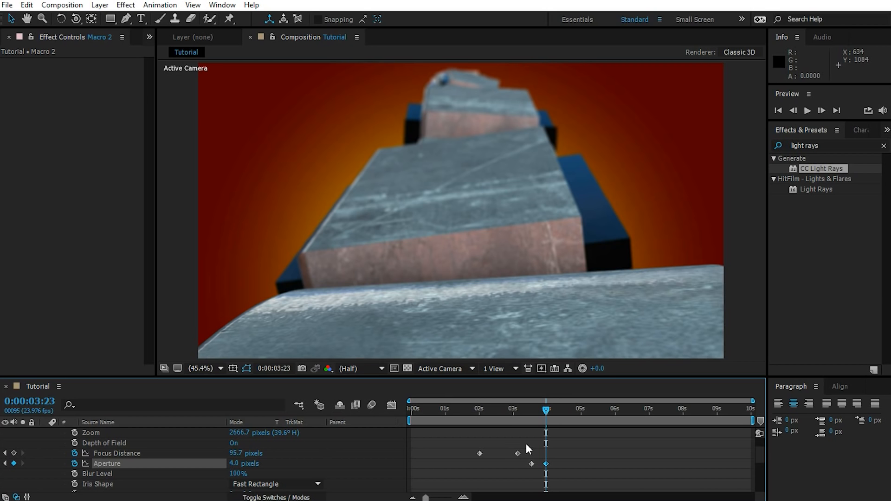
pyautogui.moveTo(540, 408)
pyautogui.mouseDown()
pyautogui.moveTo(530, 408)
pyautogui.moveTo(544, 413)
pyautogui.mouseUp()
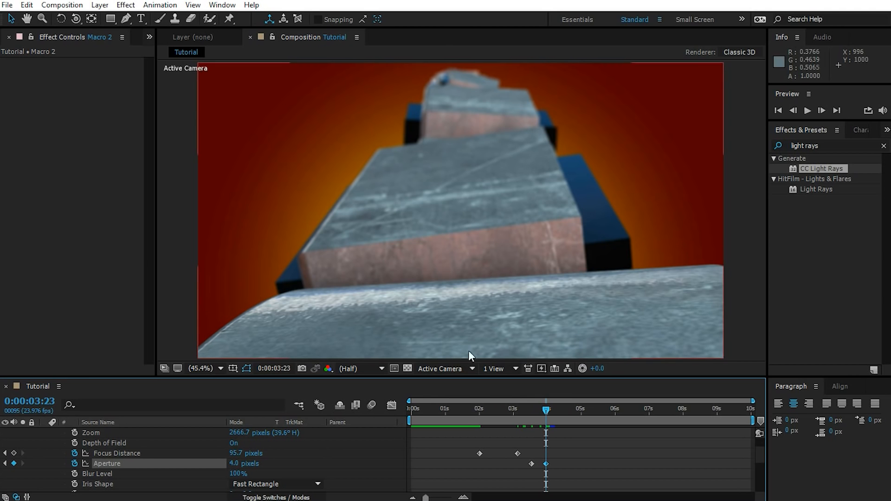
# Apply Easy Ease to Macro 2's Focus Distance and Aperture keyframes and collapse all layer properties
pyautogui.moveTo(453, 457); pyautogui.dragTo(571, 492)
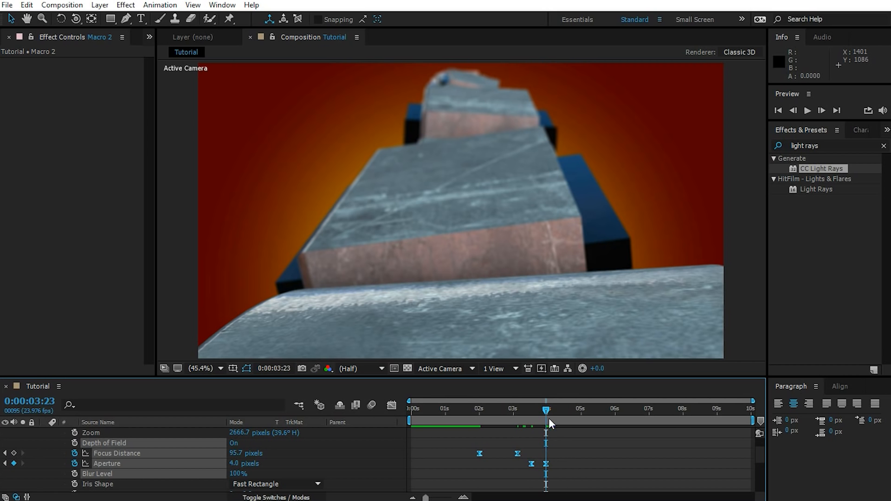
pyautogui.moveTo(545, 410); pyautogui.dragTo(625, 440)
pyautogui.scroll(2, 573, 452)
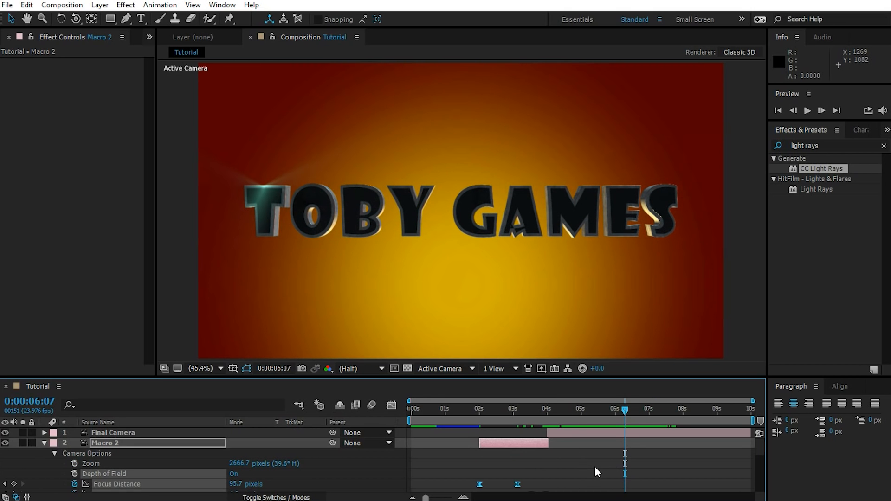
pyautogui.hotkey('ctrl', 'a')
pyautogui.hotkey('ctrl', '`')
pyautogui.click(602, 453)
pyautogui.click(620, 410)
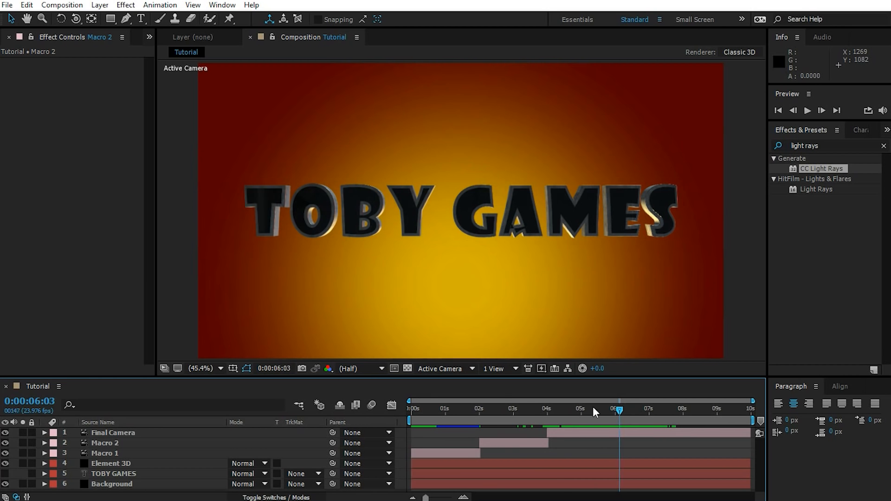
# Play back the whole title animation from the start and scrub through all three camera shots
pyautogui.moveTo(611, 409); pyautogui.dragTo(409, 408)
pyautogui.press('space')
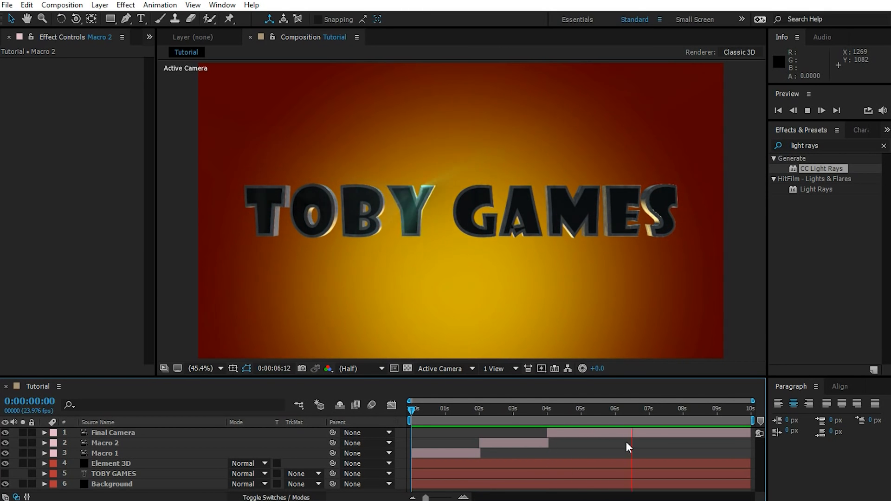
pyautogui.press('space')
pyautogui.moveTo(717, 410); pyautogui.dragTo(540, 436)
pyautogui.press('Home')
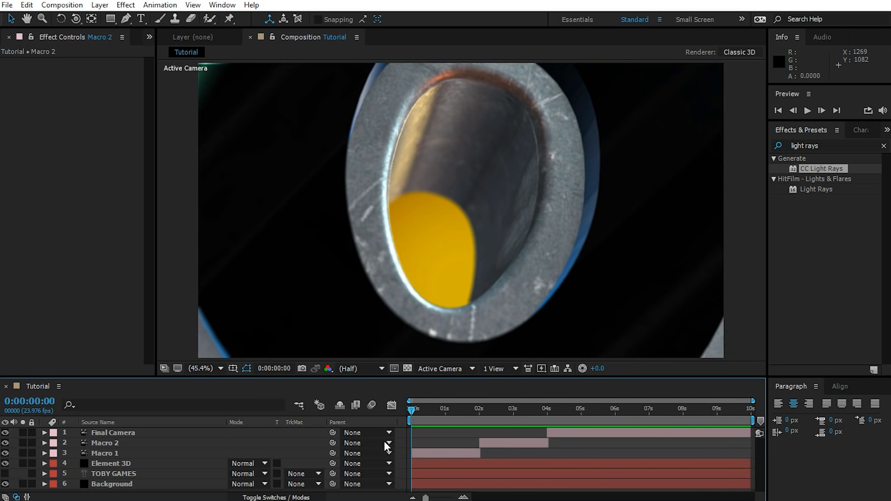
pyautogui.moveTo(411, 406); pyautogui.dragTo(725, 428)
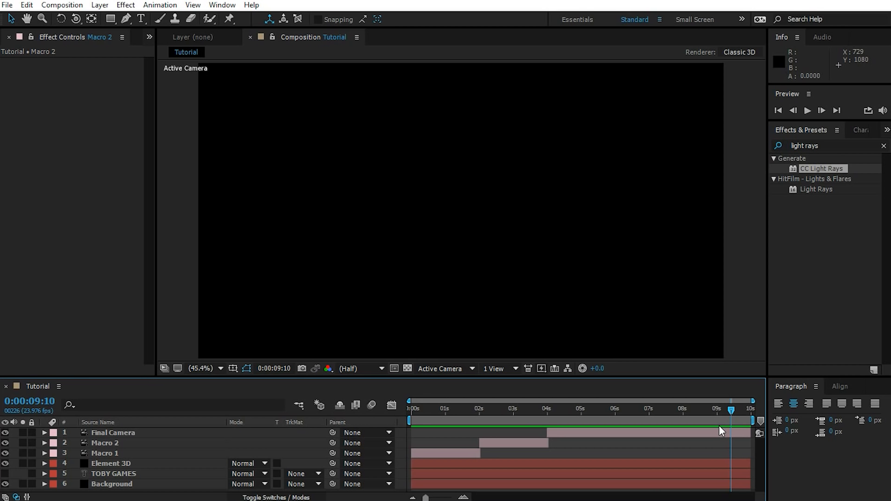
# Return to the first frame and create a black 1920 x 1080 solid layer named Fade
pyautogui.moveTo(728, 411); pyautogui.dragTo(411, 417)
pyautogui.rightClick(397, 446)
pyautogui.moveTo(533, 449)
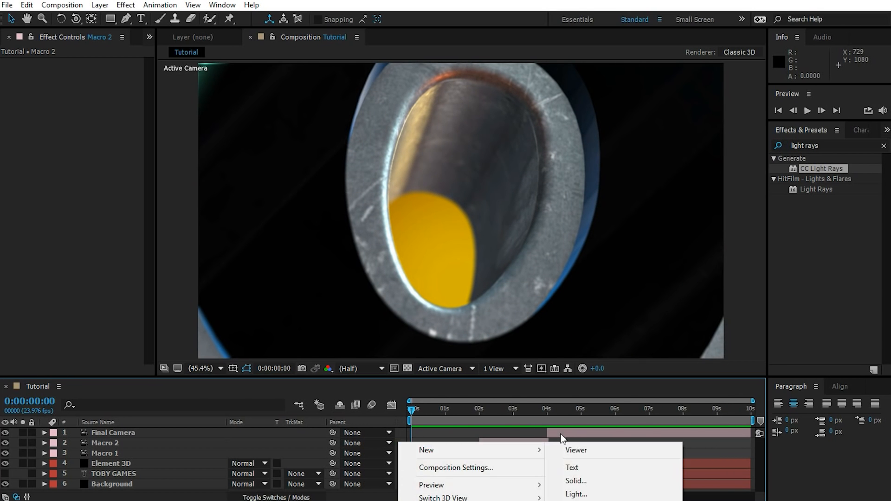
pyautogui.click(577, 480)
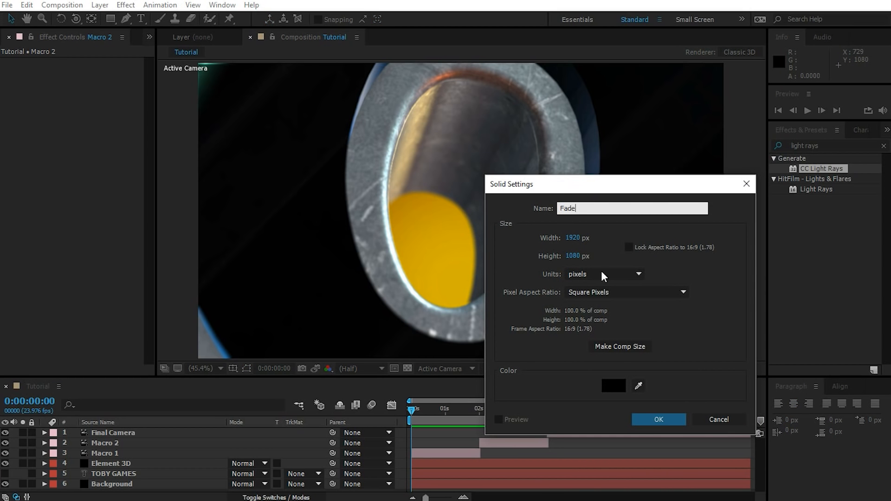
pyautogui.click(657, 420)
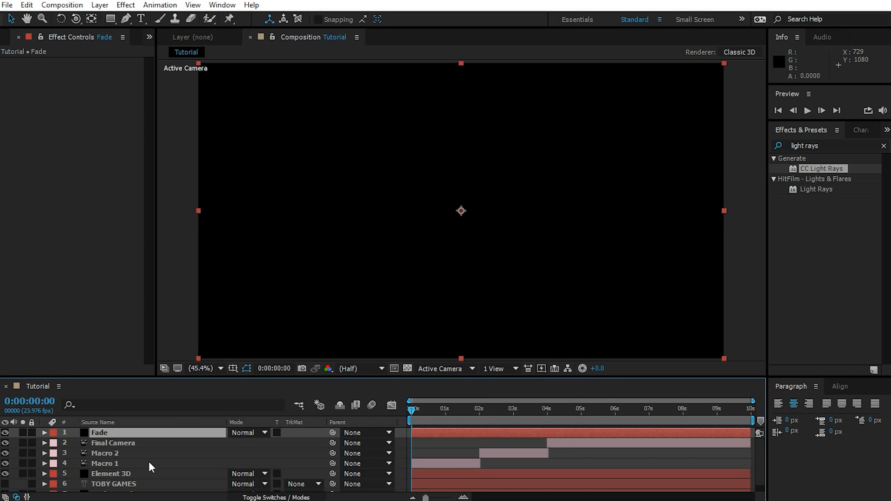
# Fade in the opening by keyframing the Fade layer's Opacity from 100% at 0:00:00:00 to 0% at 0:00:00:12
pyautogui.press('t')
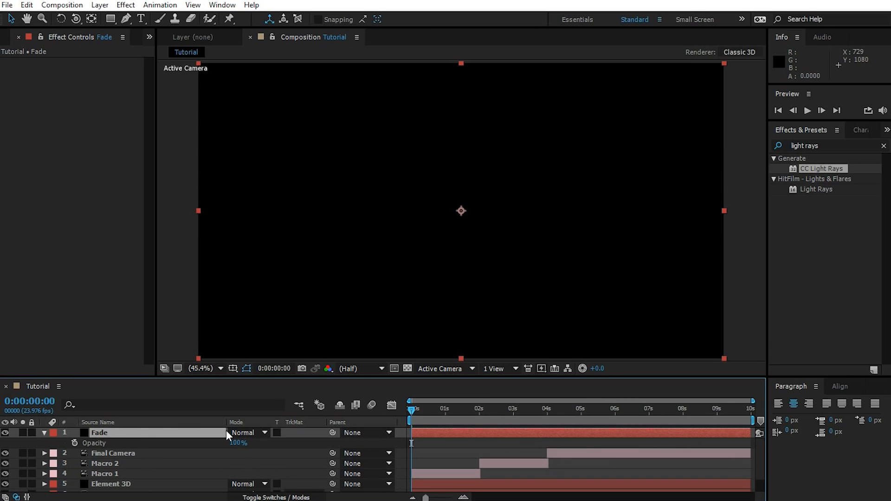
pyautogui.click(74, 443)
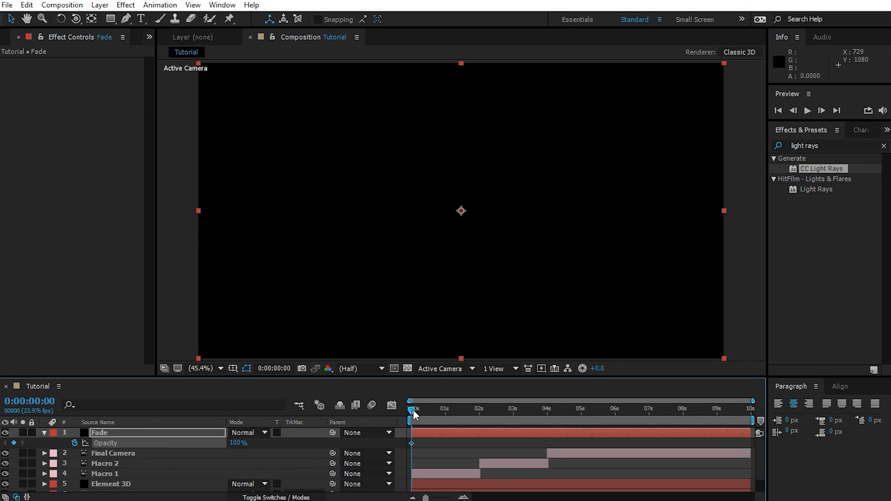
pyautogui.moveTo(412, 411); pyautogui.dragTo(428, 413)
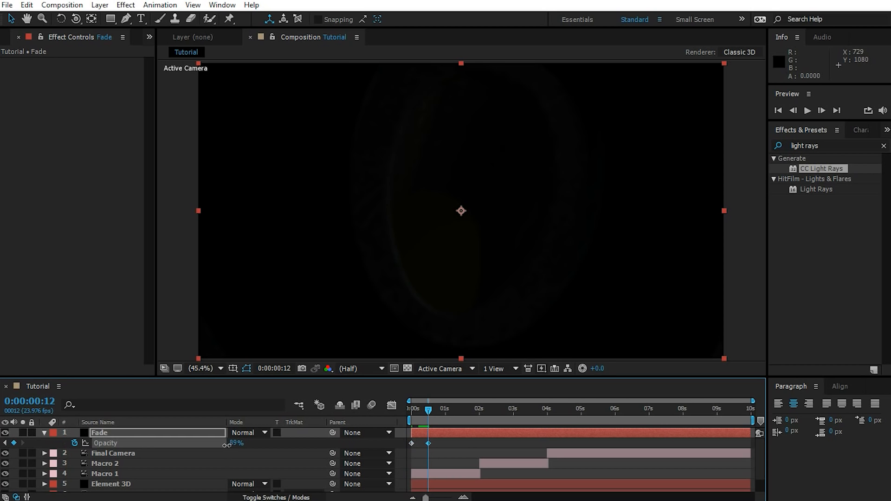
pyautogui.moveTo(226, 446); pyautogui.dragTo(195, 445)
# Dip to black between the macro shots by keyframing Fade's Opacity at 0% on 0:00:01:16, 100% on 0:00:02:00 and 0% on 0:00:02:08
pyautogui.moveTo(438, 407); pyautogui.dragTo(478, 424)
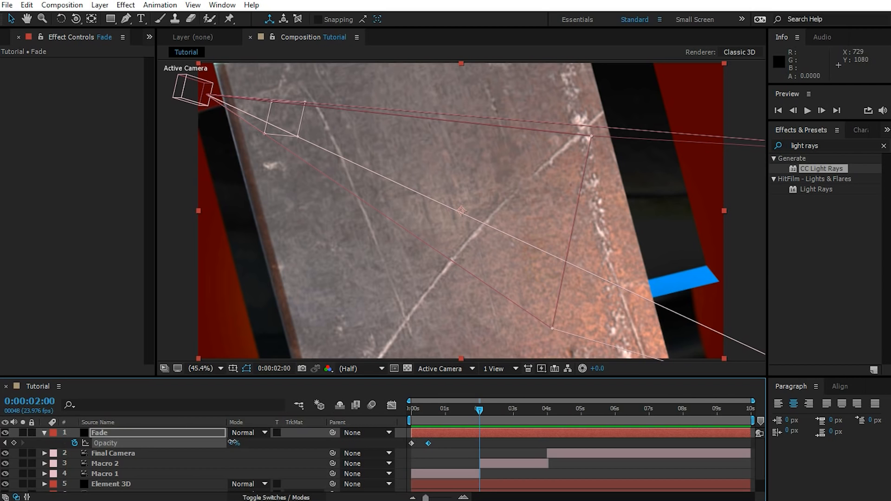
pyautogui.moveTo(235, 442); pyautogui.dragTo(309, 438)
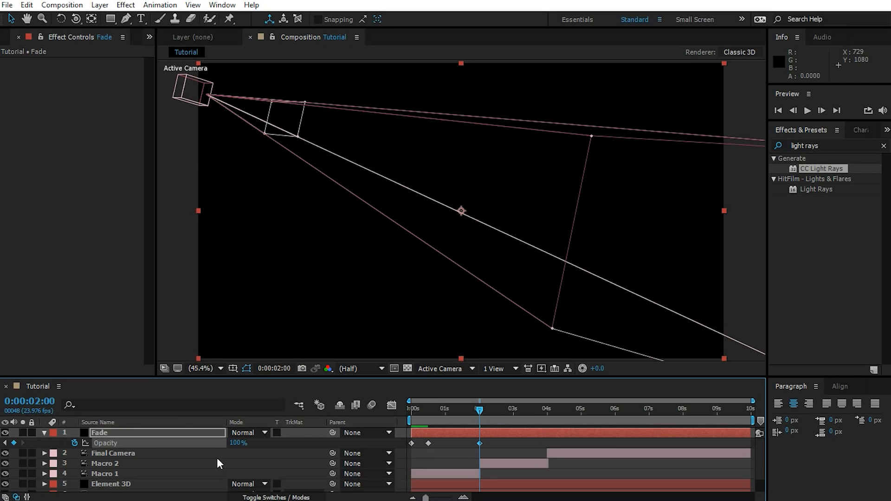
pyautogui.press('pageup')
pyautogui.press('pageup')
pyautogui.press('pageup')
pyautogui.press('pageup')
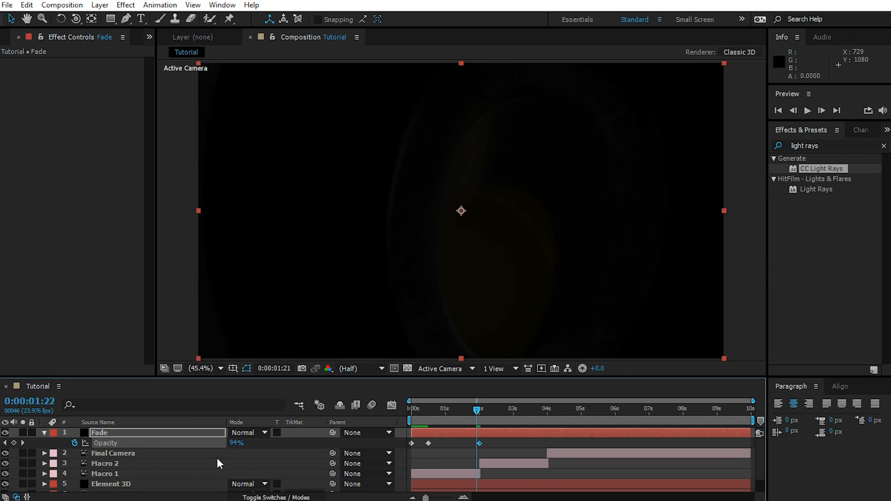
pyautogui.press('pageup')
pyautogui.press('pageup')
pyautogui.press('pageup')
pyautogui.press('pageup')
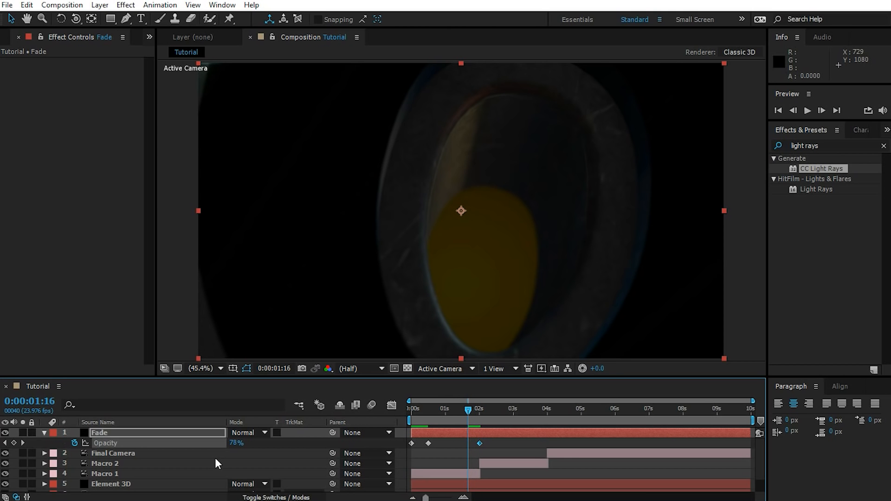
pyautogui.click(234, 443)
pyautogui.write('0')
pyautogui.press('Return')
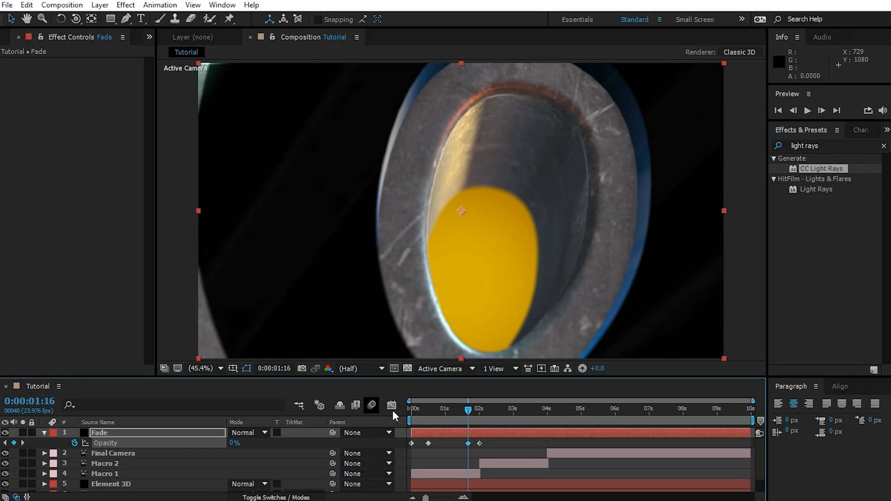
pyautogui.click(477, 411)
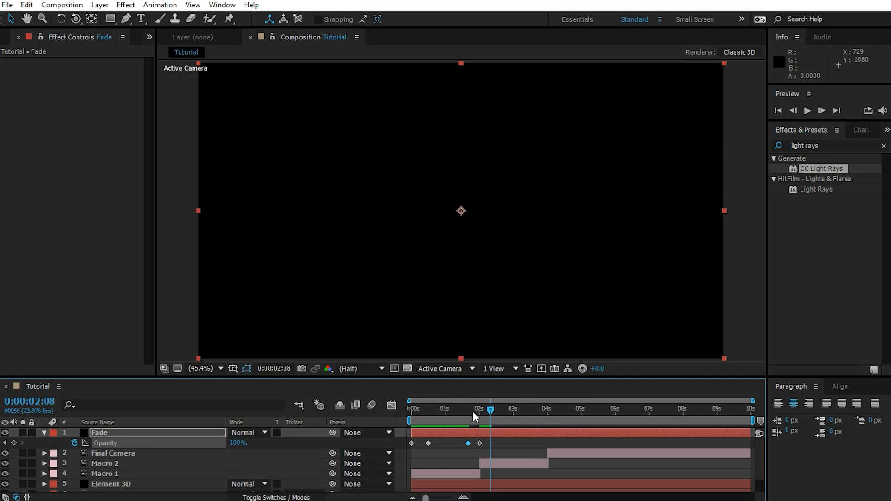
pyautogui.moveTo(233, 446); pyautogui.dragTo(130, 444)
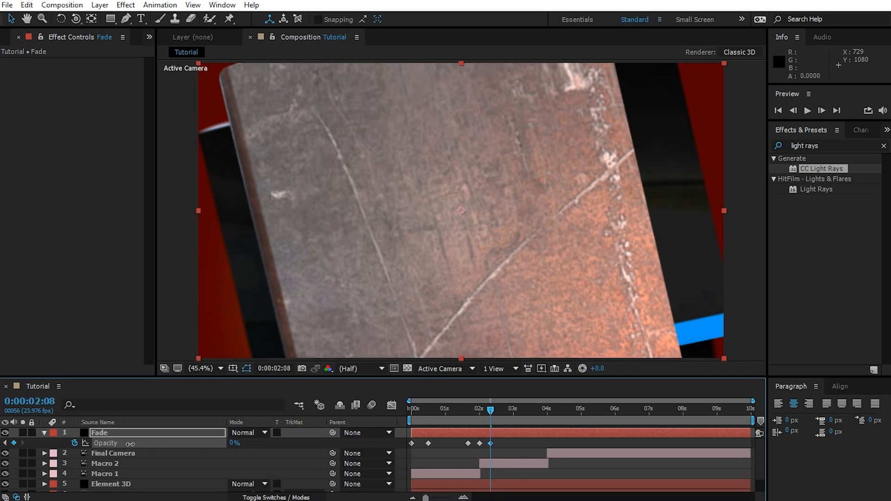
# Fade out the second macro shot by keyframing the Fade layer's Opacity at 100% on 0:00:04:00 and 0% on 0:00:03:16
pyautogui.moveTo(488, 408); pyautogui.dragTo(548, 427)
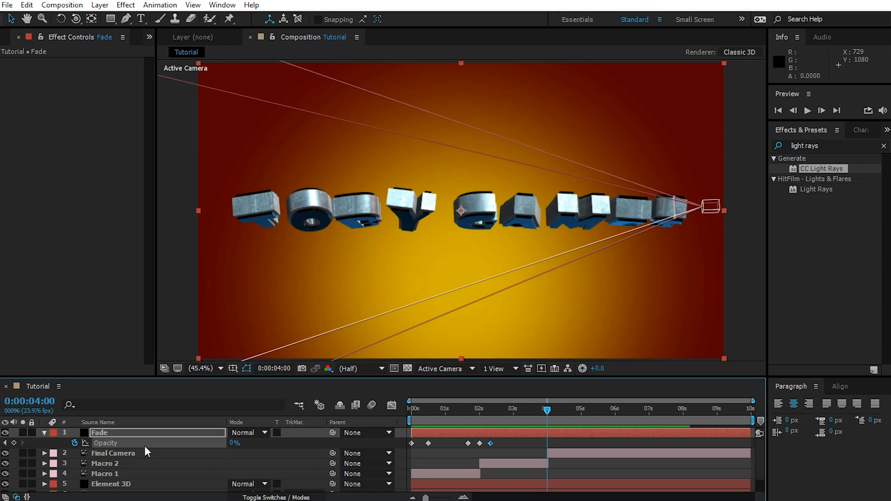
pyautogui.click(234, 442)
pyautogui.write('100')
pyautogui.press('Return')
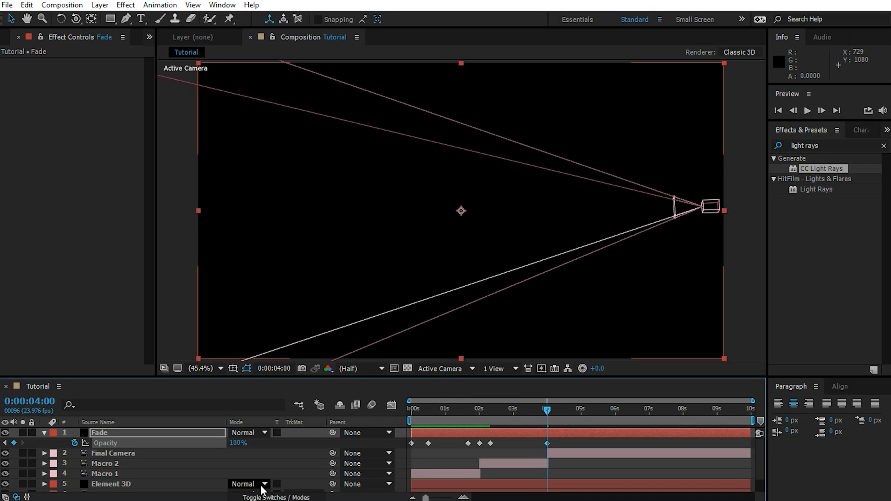
pyautogui.press('pageup')
pyautogui.press('pageup')
pyautogui.press('pageup')
pyautogui.press('pageup')
pyautogui.press('pageup')
pyautogui.press('pageup')
pyautogui.press('pageup')
pyautogui.press('pageup')
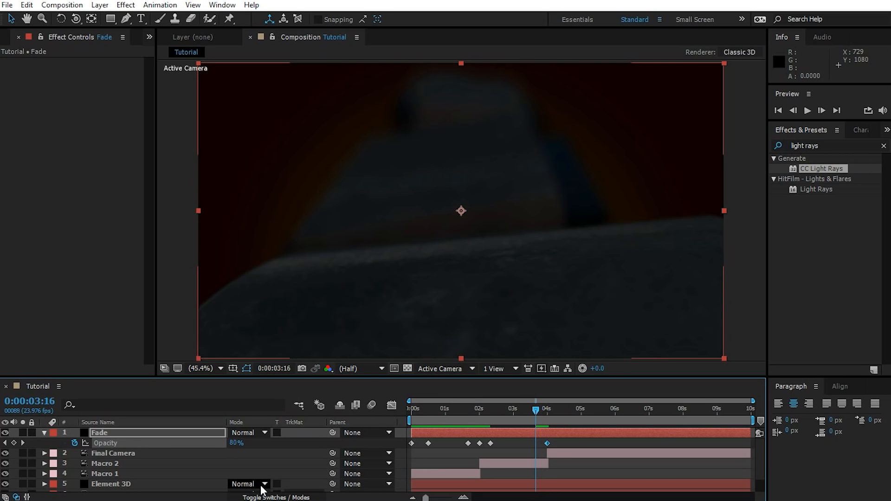
pyautogui.moveTo(234, 443); pyautogui.dragTo(105, 453)
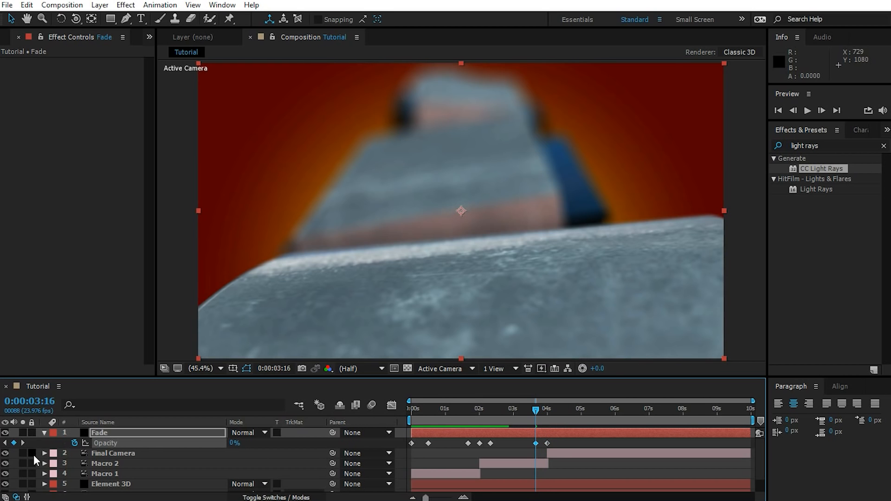
# Fade in the final camera shot by keyframing the Fade layer's Opacity at 0% on 0:00:04:08
pyautogui.moveTo(536, 408); pyautogui.dragTo(552, 413)
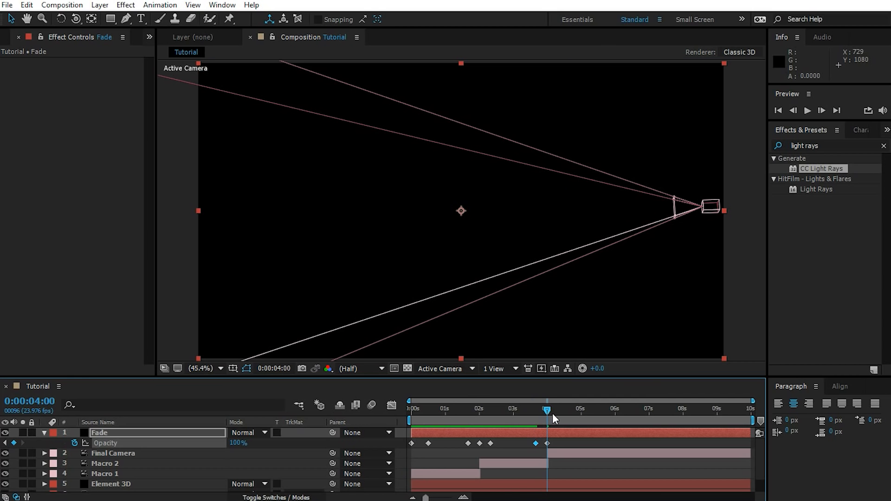
pyautogui.press('space')
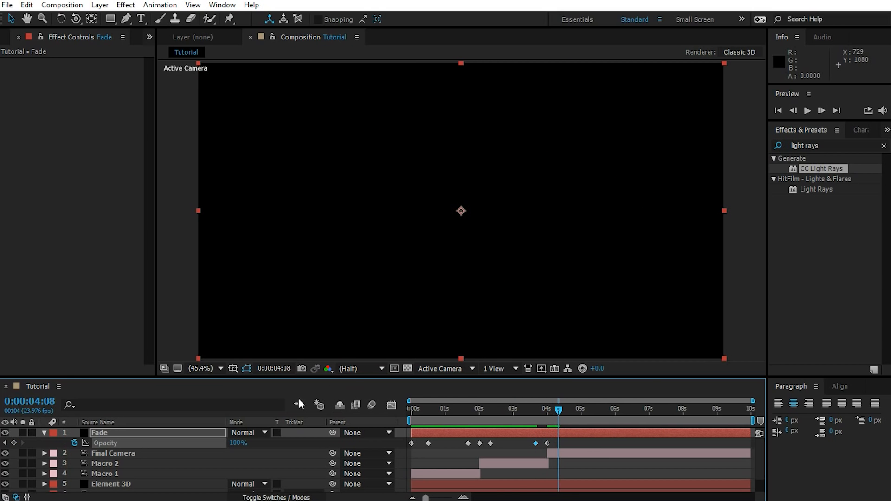
pyautogui.moveTo(233, 445); pyautogui.dragTo(139, 447)
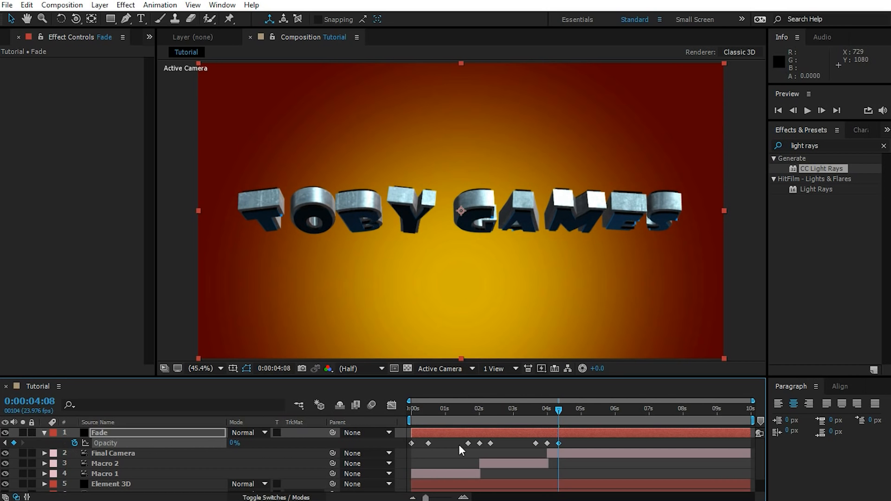
# Return to the first frame, enlarge the composition preview and play back the animation with its fades
pyautogui.moveTo(556, 410); pyautogui.dragTo(411, 426)
pyautogui.moveTo(447, 379); pyautogui.dragTo(442, 417)
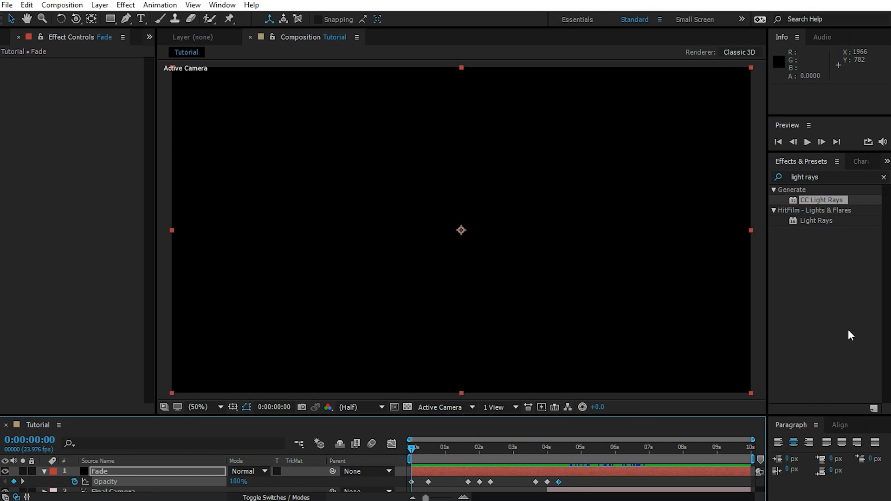
pyautogui.press('space')
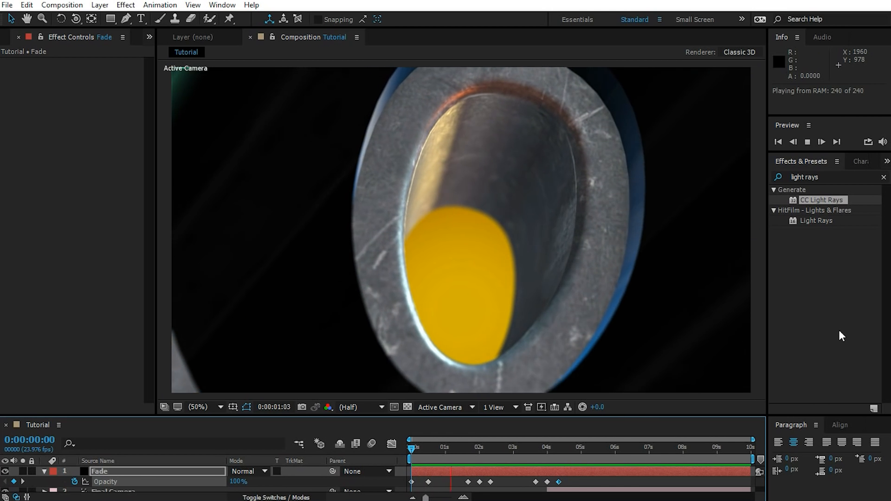